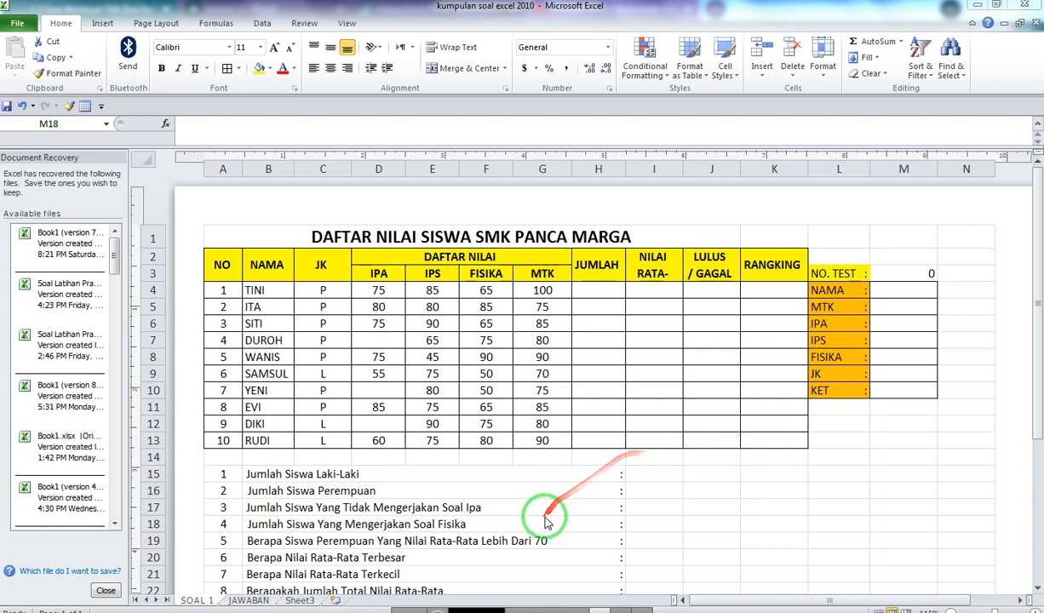
# - Examine the columns of the student grade table, from NO and NAMA through RANKING
pyautogui.click(1040, 359)
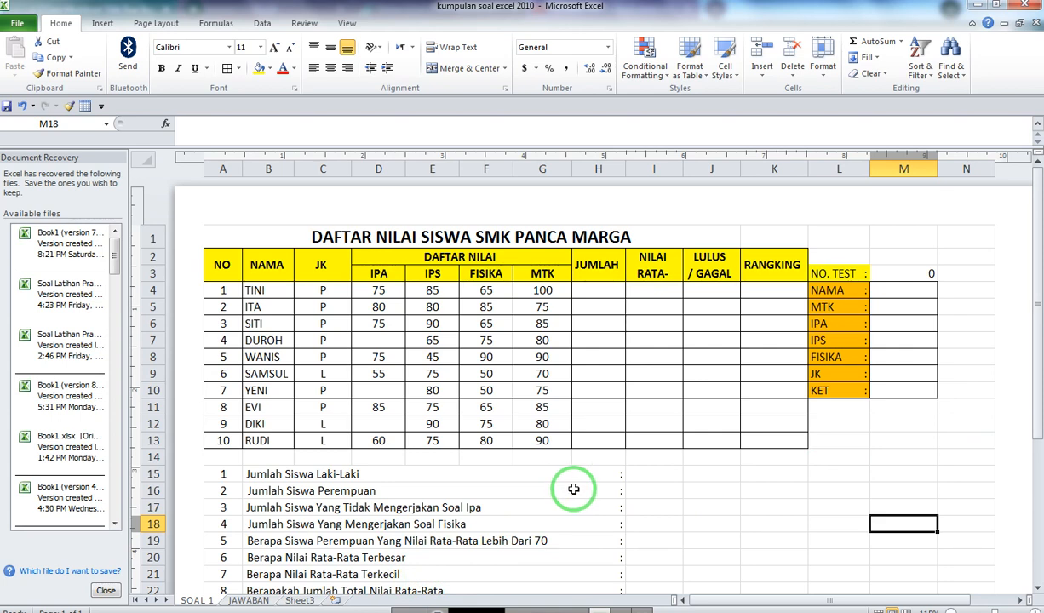
pyautogui.click(705, 490)
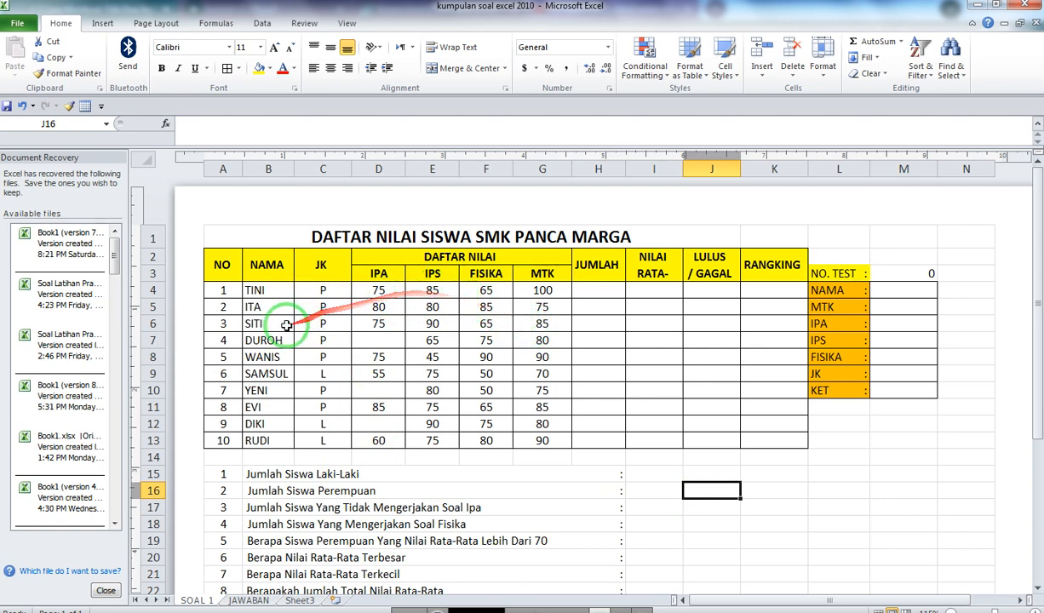
pyautogui.scroll(2, 222, 277)
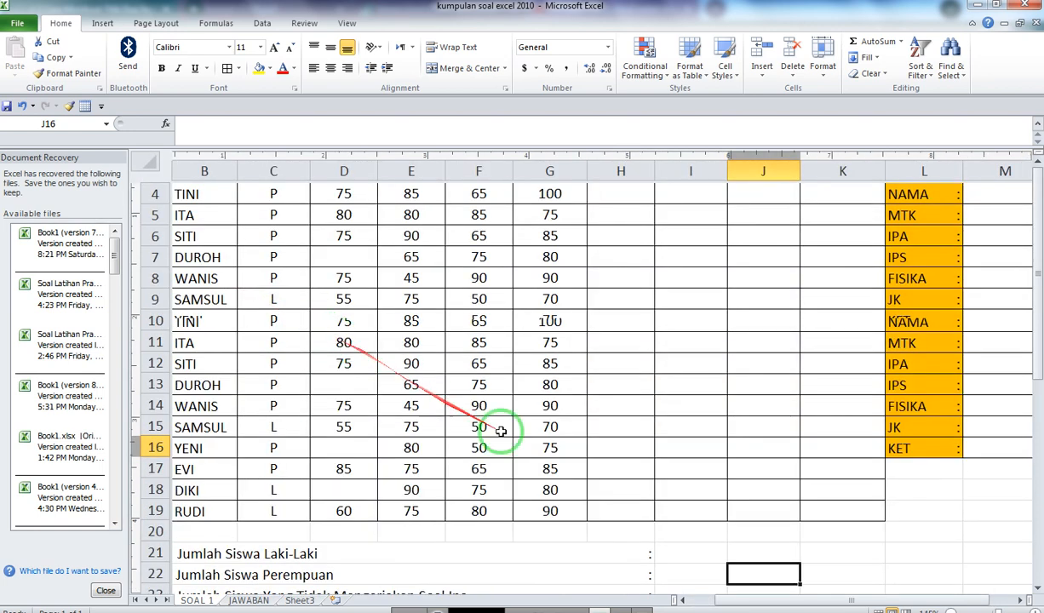
pyautogui.moveTo(752, 602); pyautogui.dragTo(736, 596)
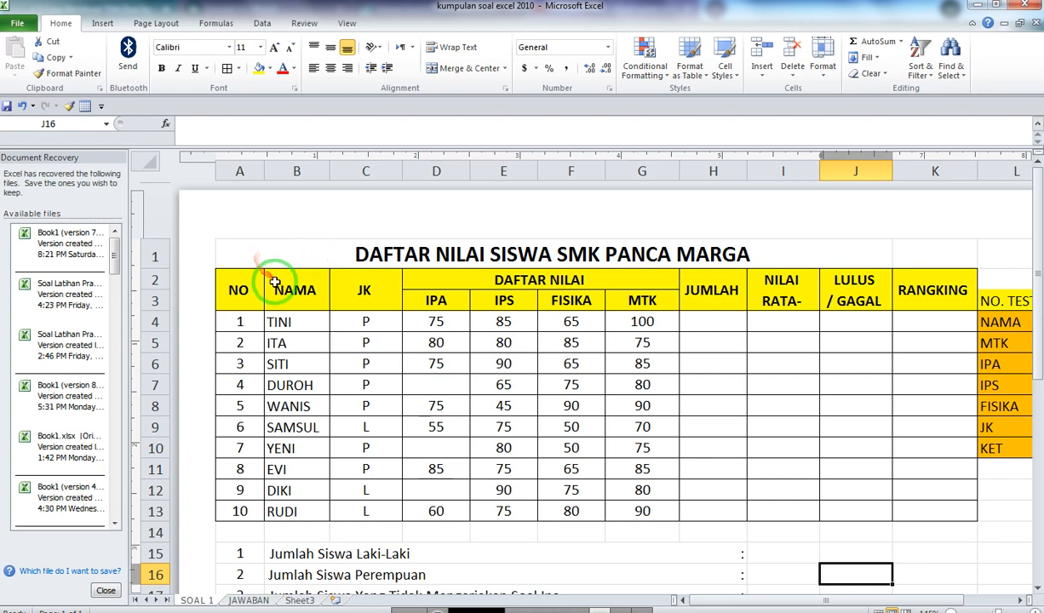
pyautogui.moveTo(275, 302); pyautogui.dragTo(306, 344)
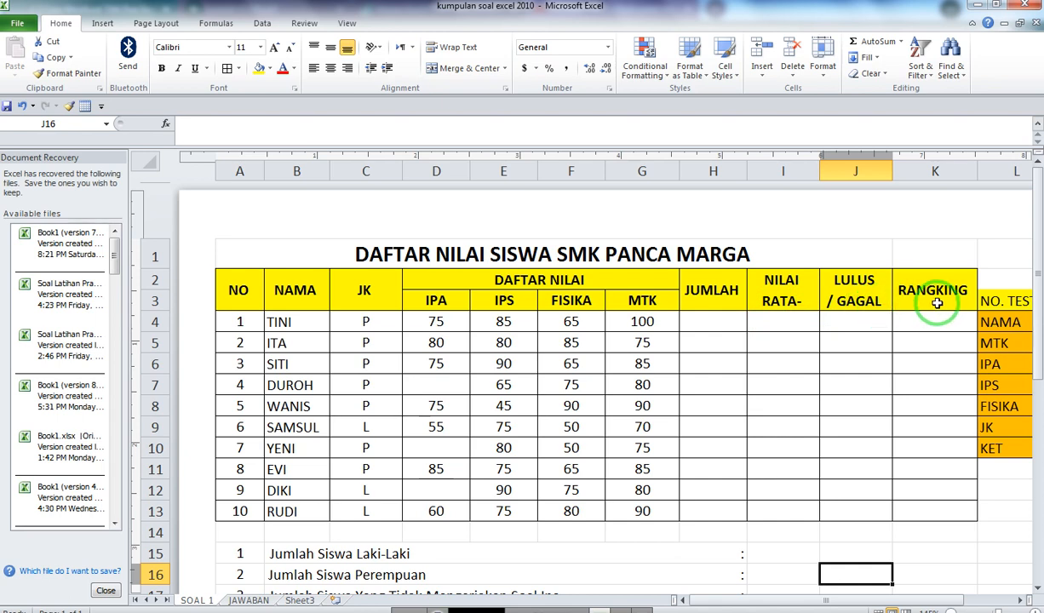
# - Set the NO. TEST value in cell M3 to 1
pyautogui.moveTo(928, 600); pyautogui.dragTo(946, 588)
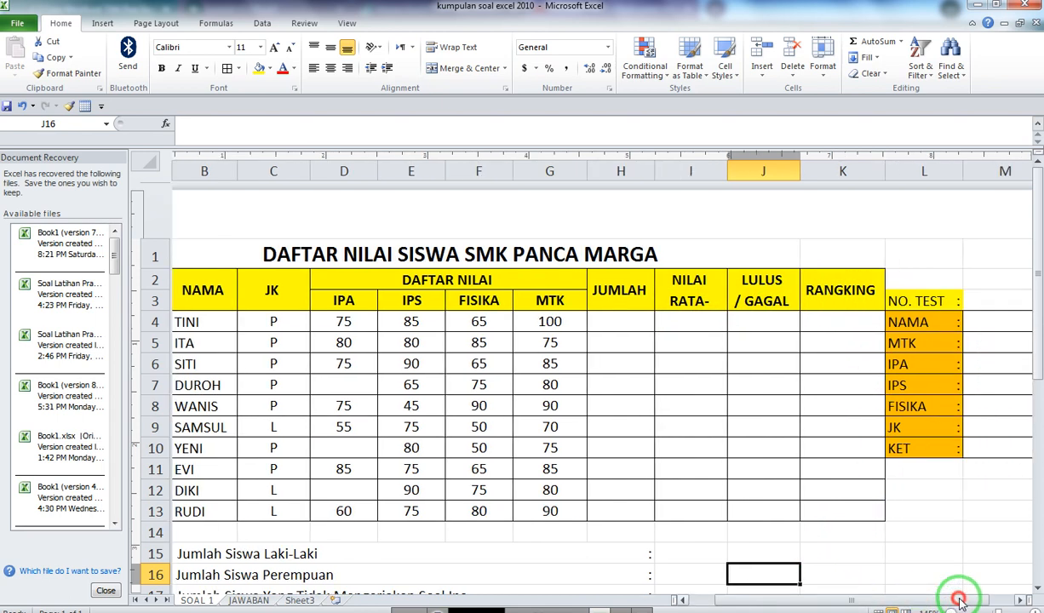
pyautogui.click(996, 308)
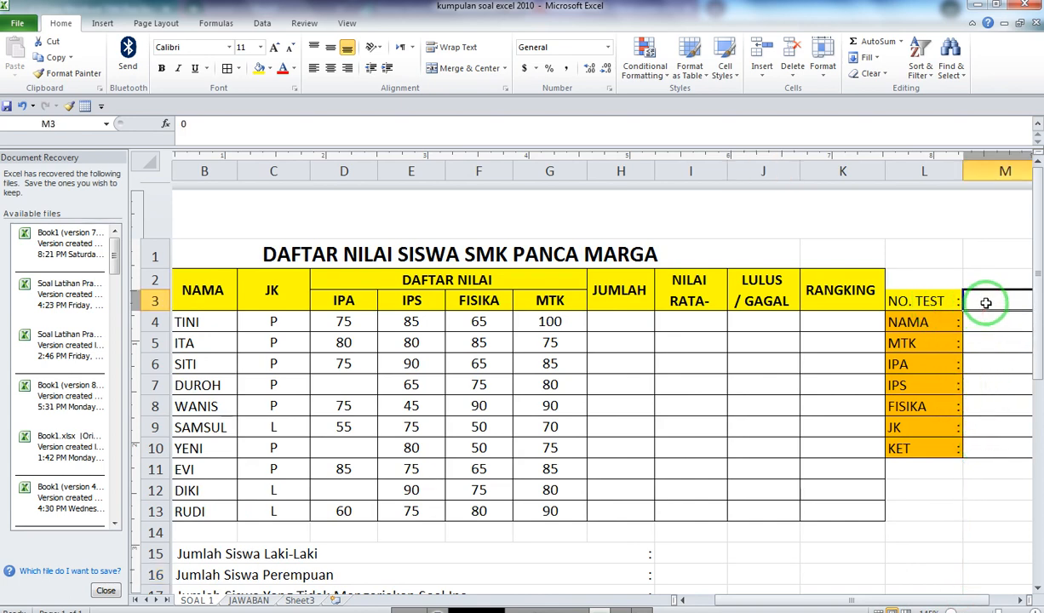
pyautogui.moveTo(945, 600); pyautogui.dragTo(954, 600)
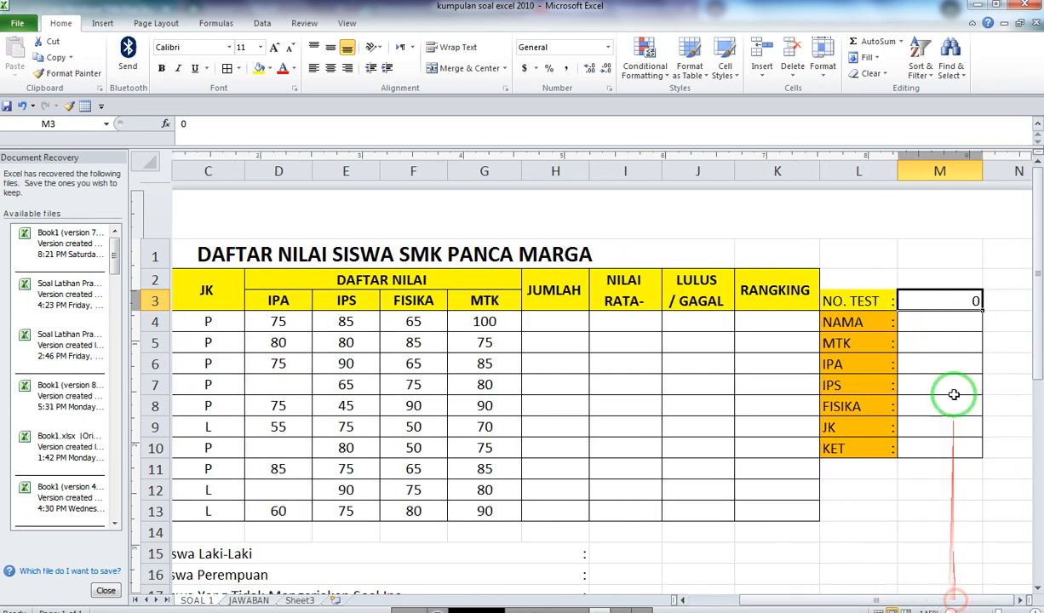
pyautogui.press('BackSpace')
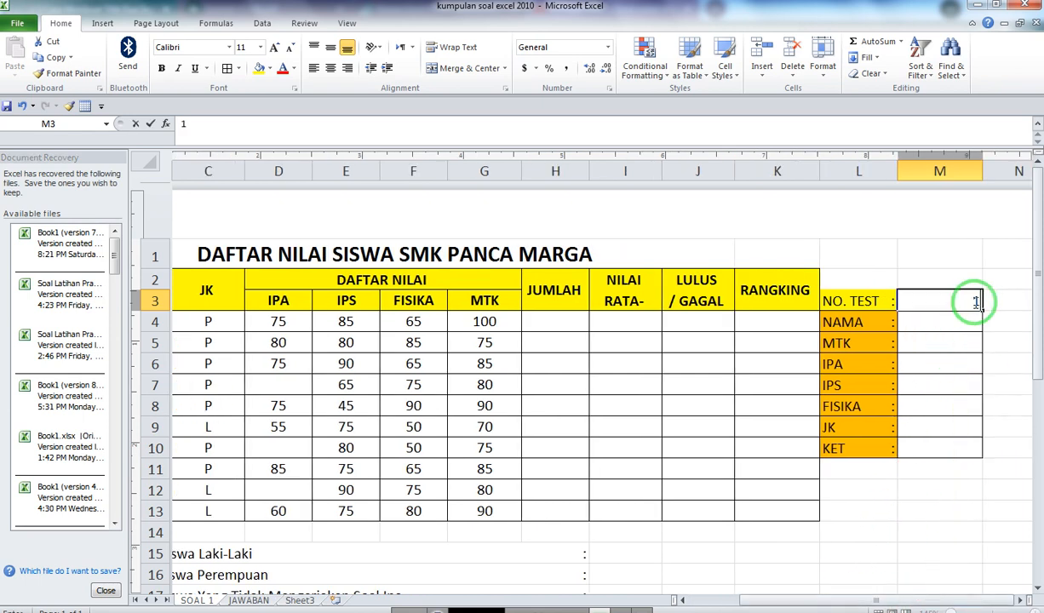
pyautogui.press('Return')
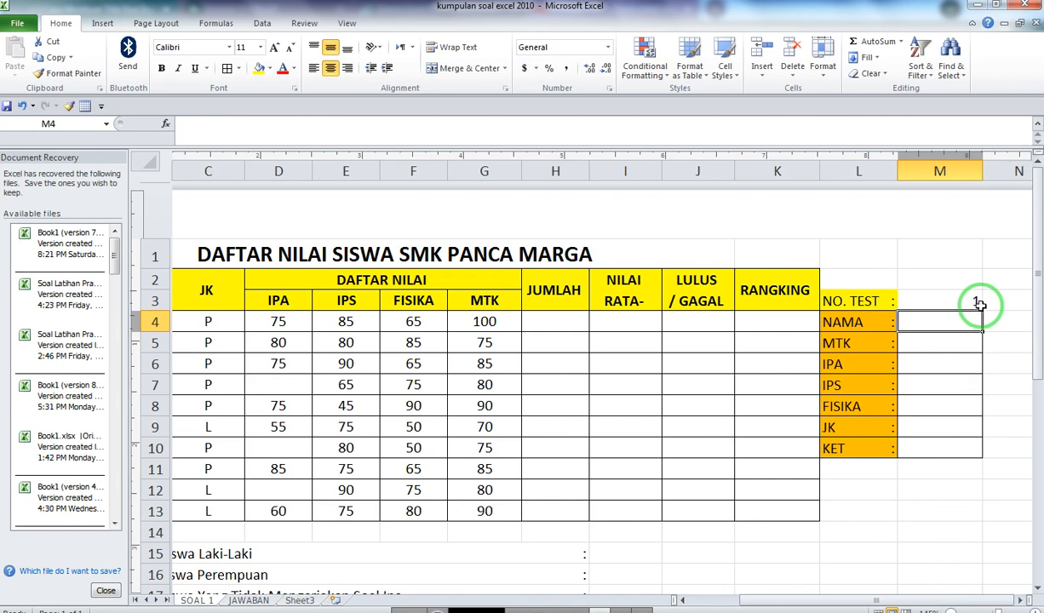
pyautogui.click(975, 302)
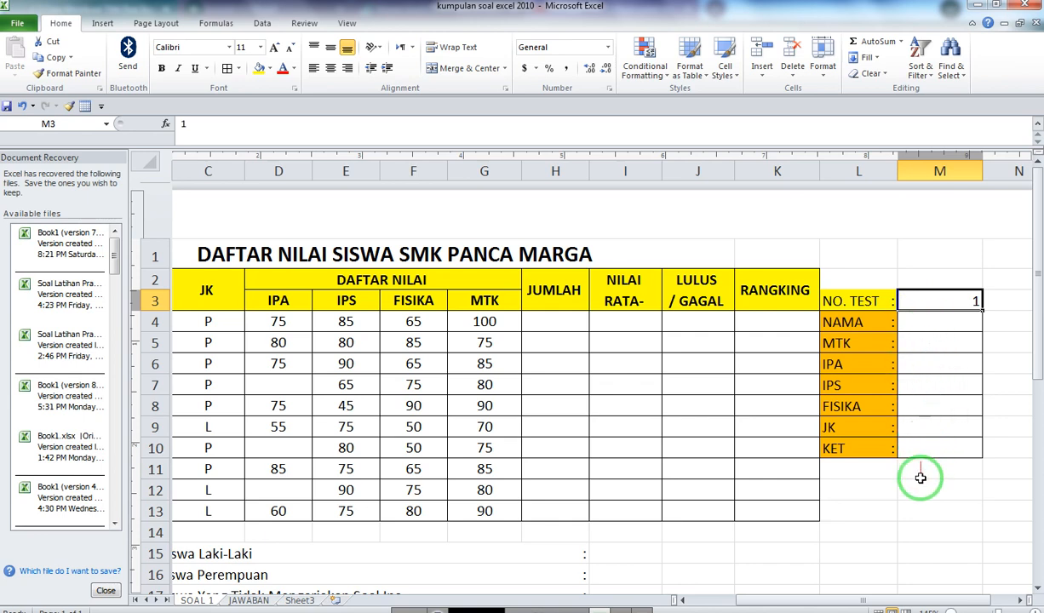
# - Read the numbered questions listed below the grade table
pyautogui.click(937, 509)
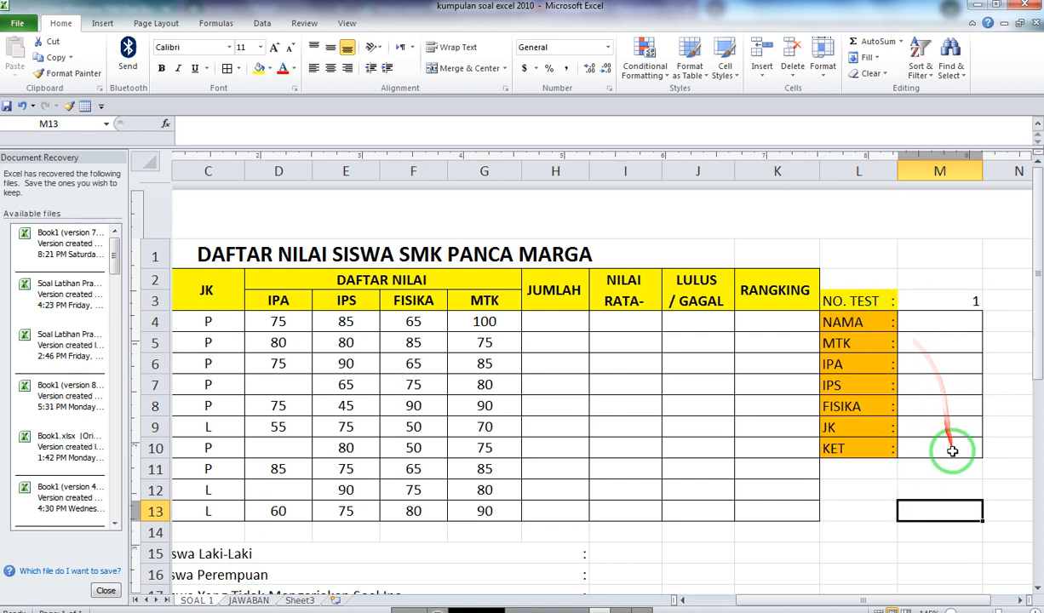
pyautogui.moveTo(882, 604); pyautogui.dragTo(828, 601)
pyautogui.scroll(-3, 666, 415)
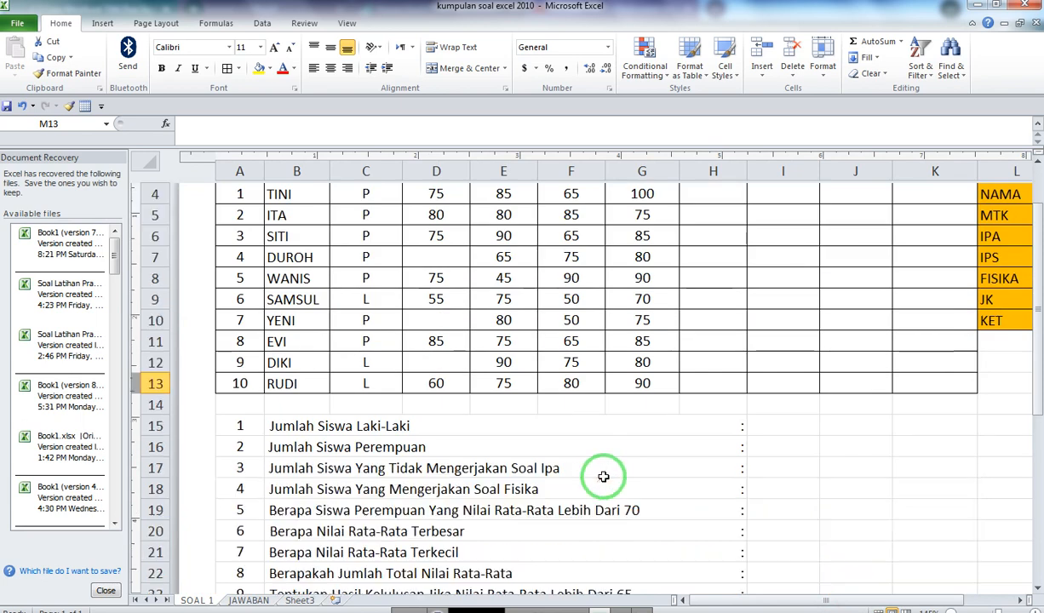
pyautogui.scroll(3, 606, 401)
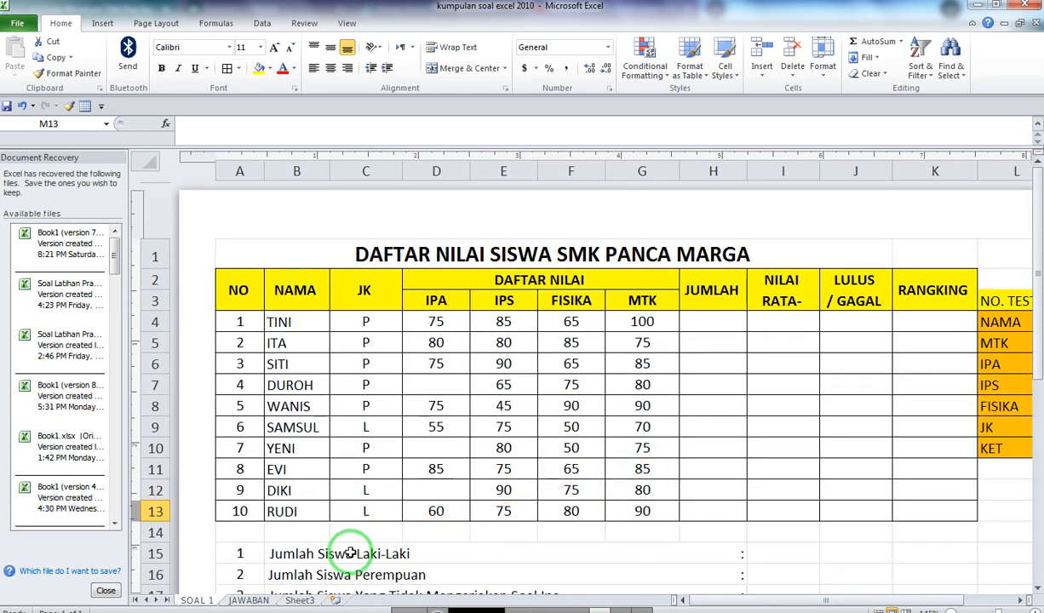
pyautogui.moveTo(281, 550)
pyautogui.mouseDown()
pyautogui.moveTo(278, 387)
pyautogui.moveTo(313, 486)
pyautogui.mouseUp()
pyautogui.scroll(-2, 314, 486)
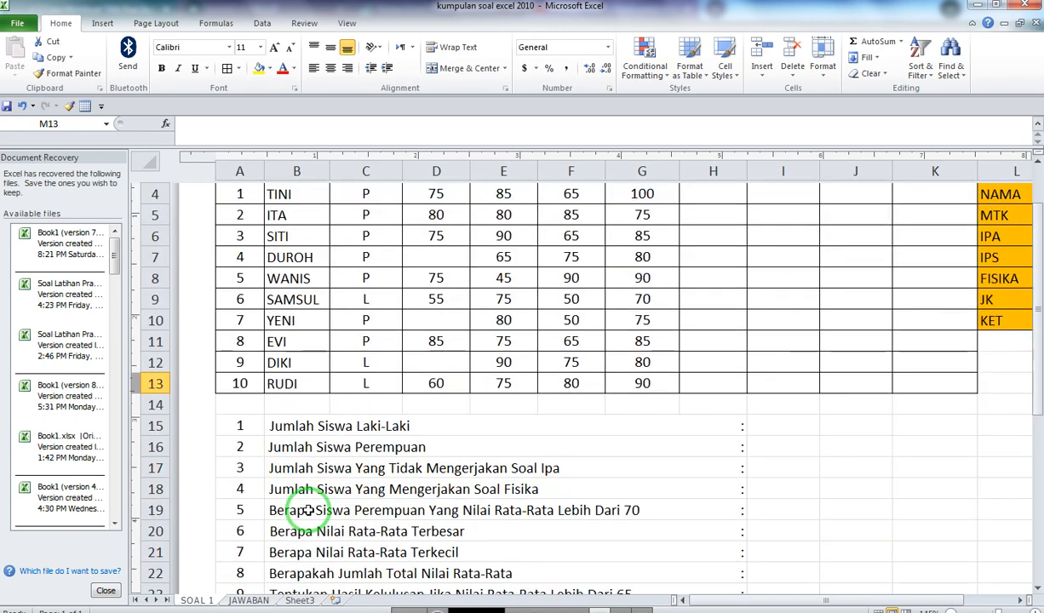
# - Answer "Jumlah Siswa Laki-Laki" in cell I15 with the formula =COUNTIF(C4:C13,"l")
pyautogui.moveTo(1035, 393); pyautogui.dragTo(1038, 374)
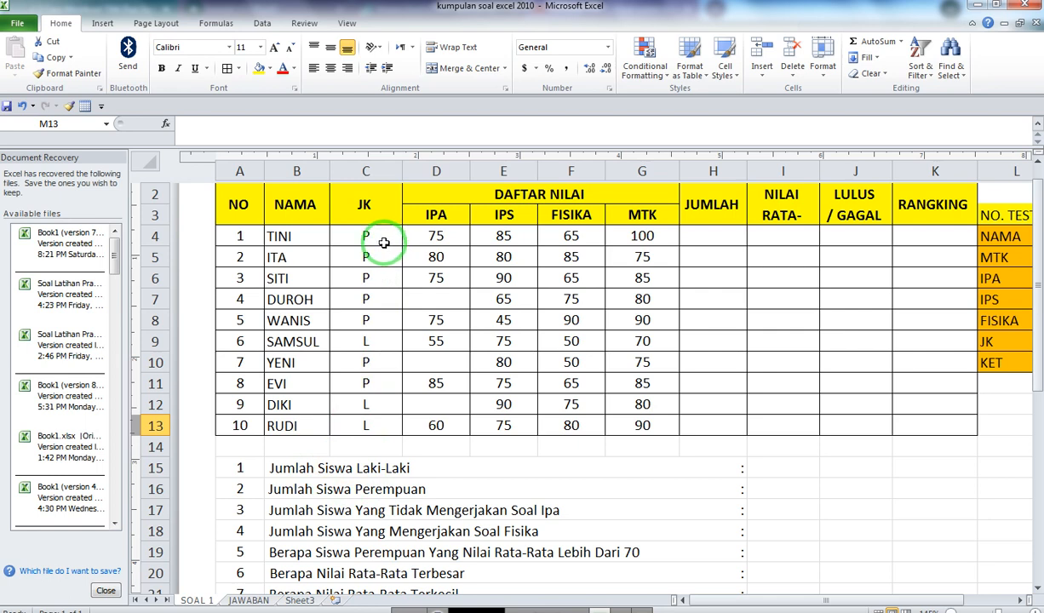
pyautogui.click(779, 470)
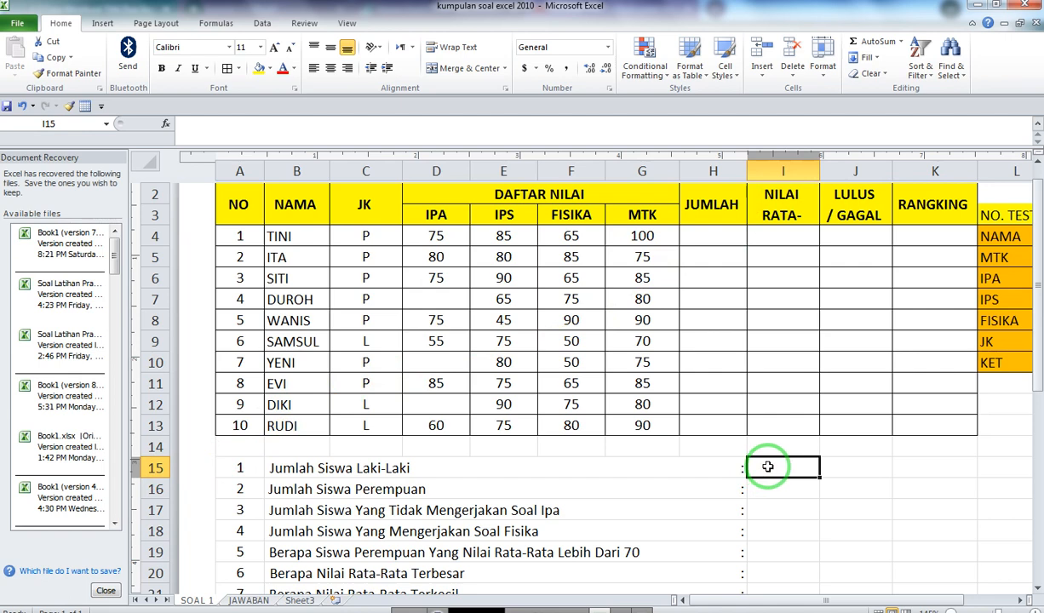
pyautogui.write('=')
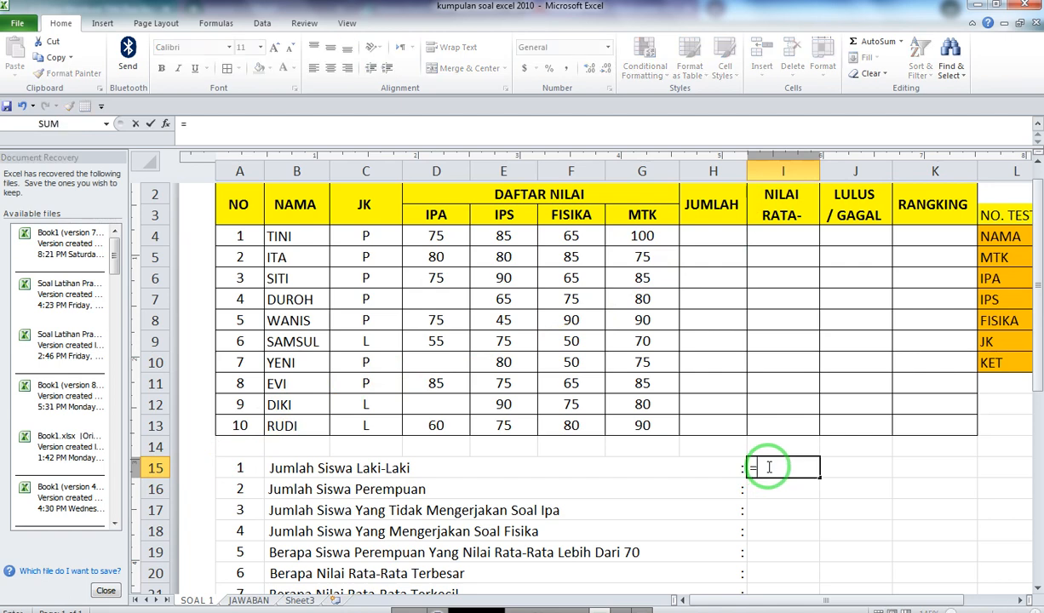
pyautogui.write('CO')
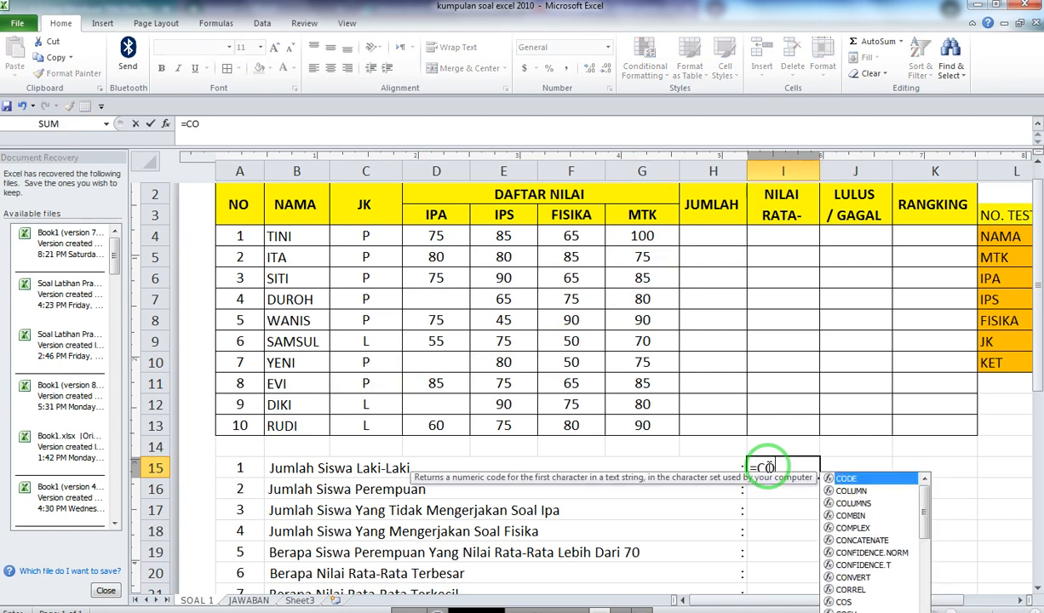
pyautogui.write('UNTIF')
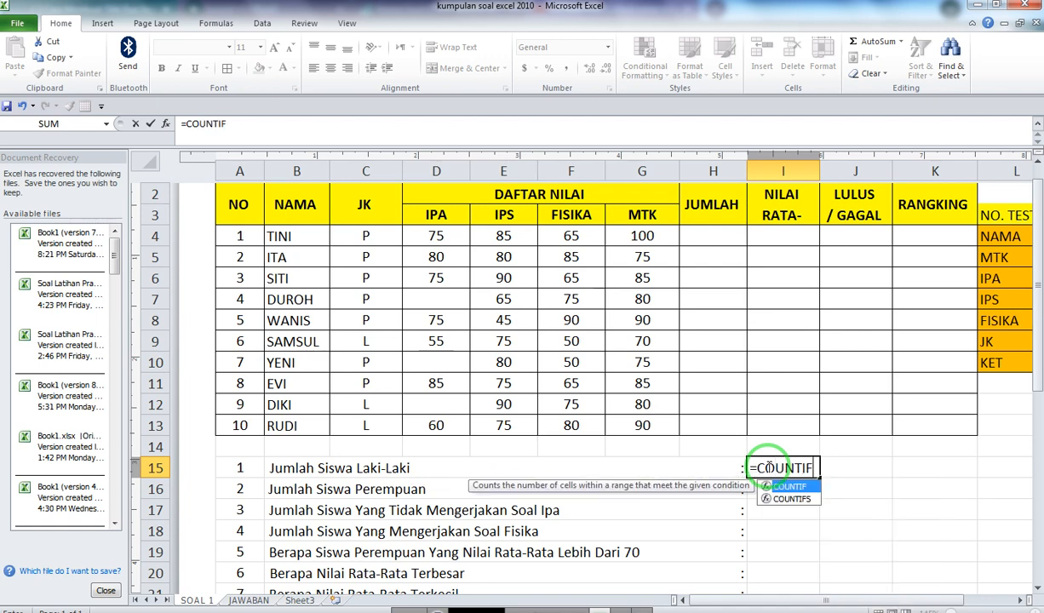
pyautogui.write('(')
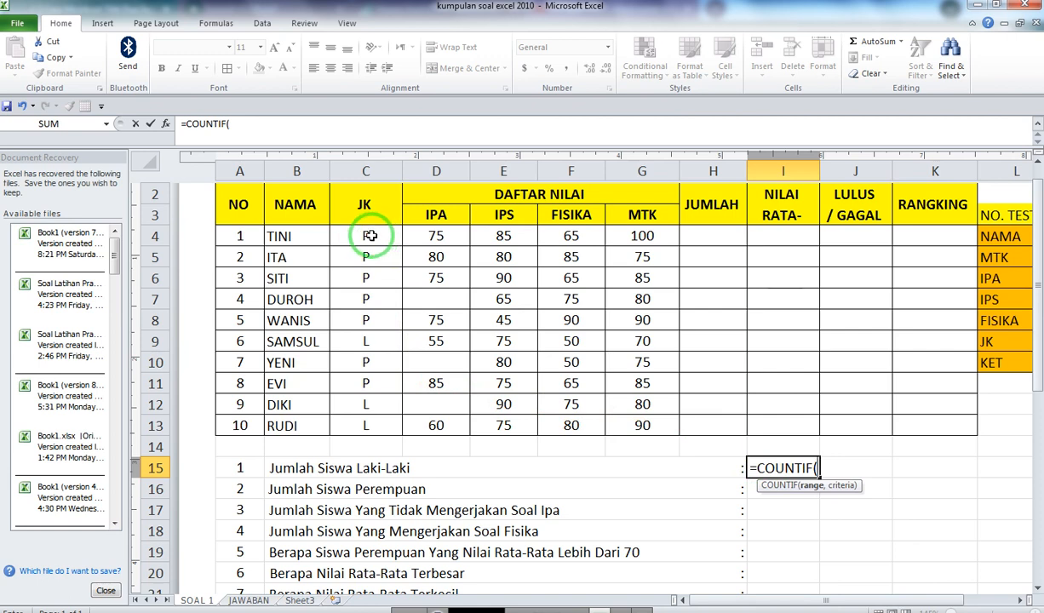
pyautogui.moveTo(371, 236); pyautogui.dragTo(354, 427)
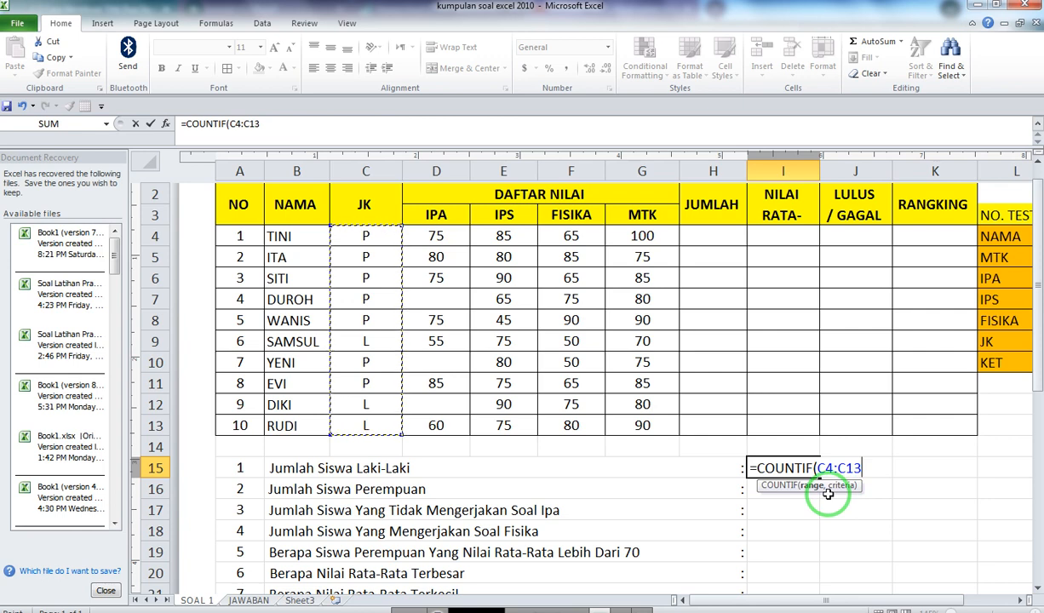
pyautogui.write(',')
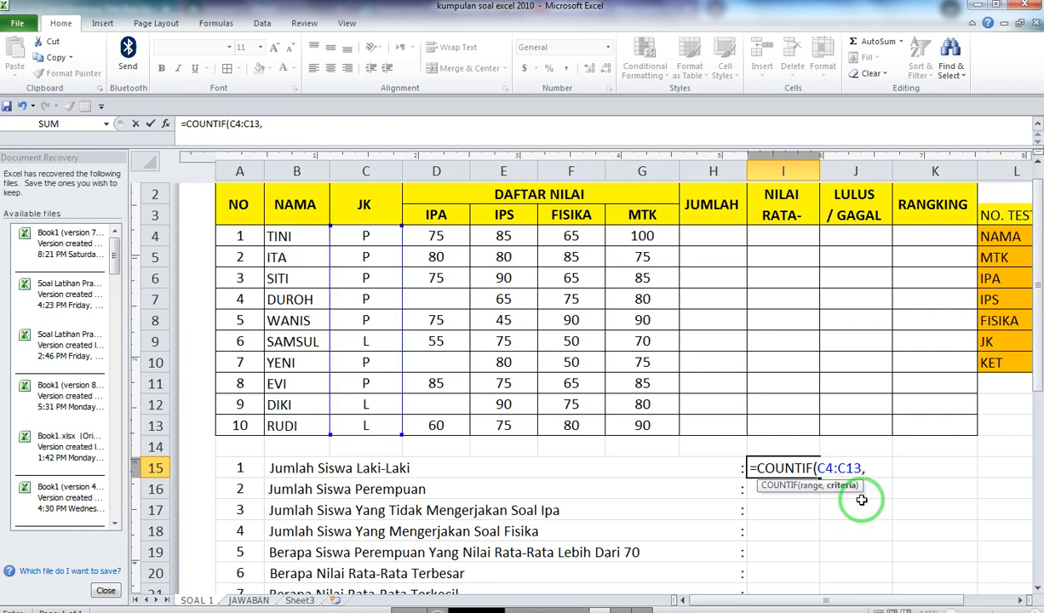
pyautogui.write('"')
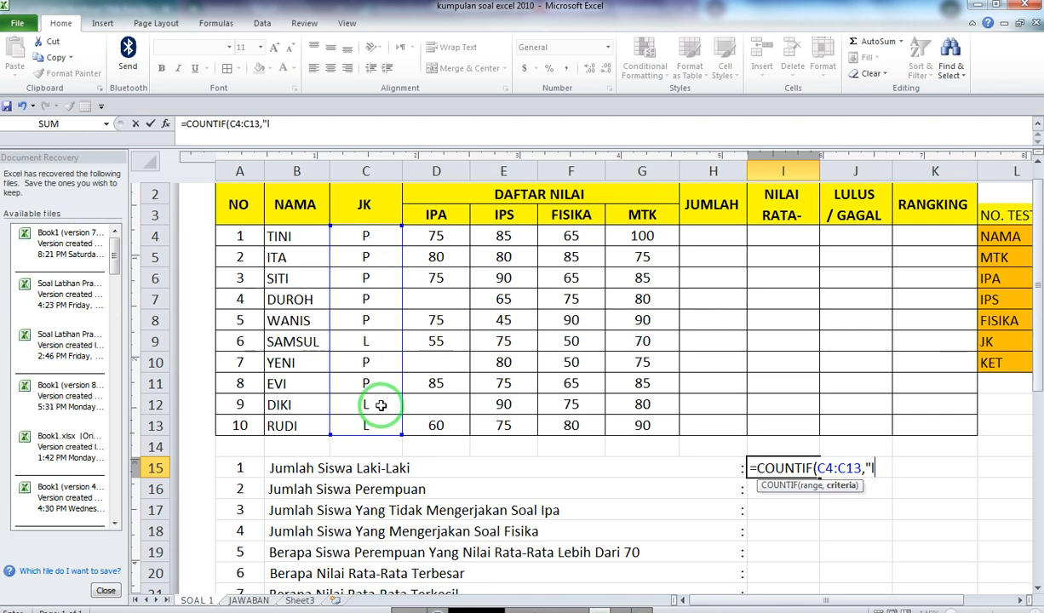
pyautogui.write('l"')
pyautogui.press('Return')
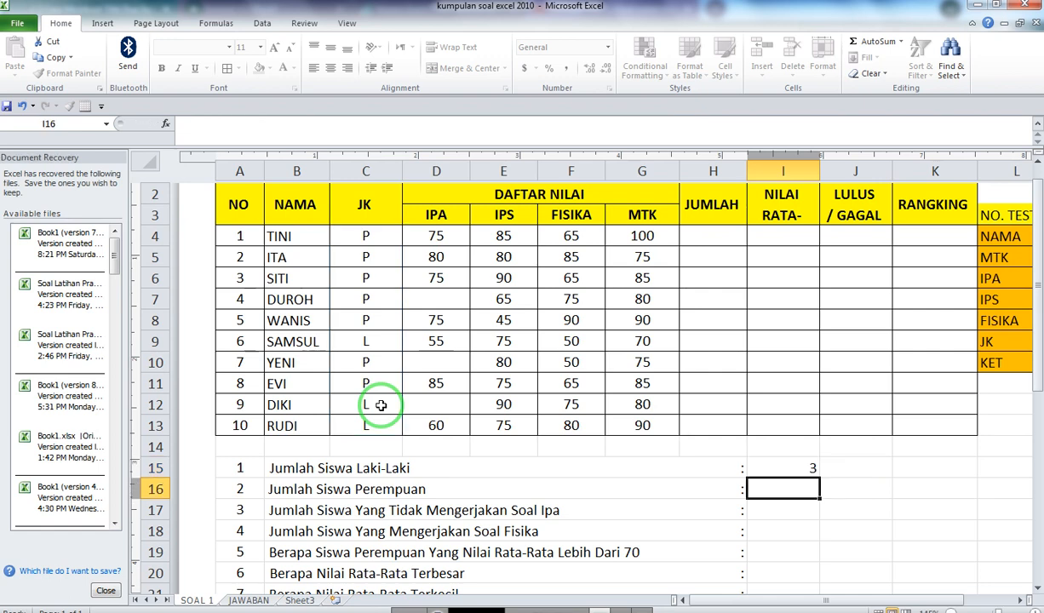
pyautogui.press('Up')
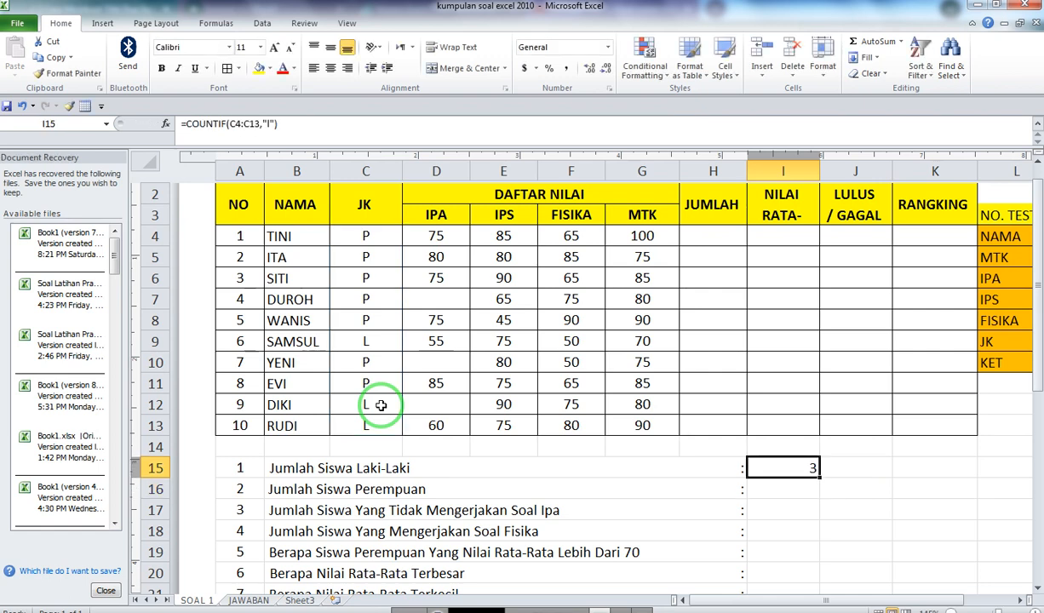
# - Answer "Jumlah Siswa Perempuan" in cell I16 with the formula =COUNTIF(C4:C13,"P")
pyautogui.press('Down')
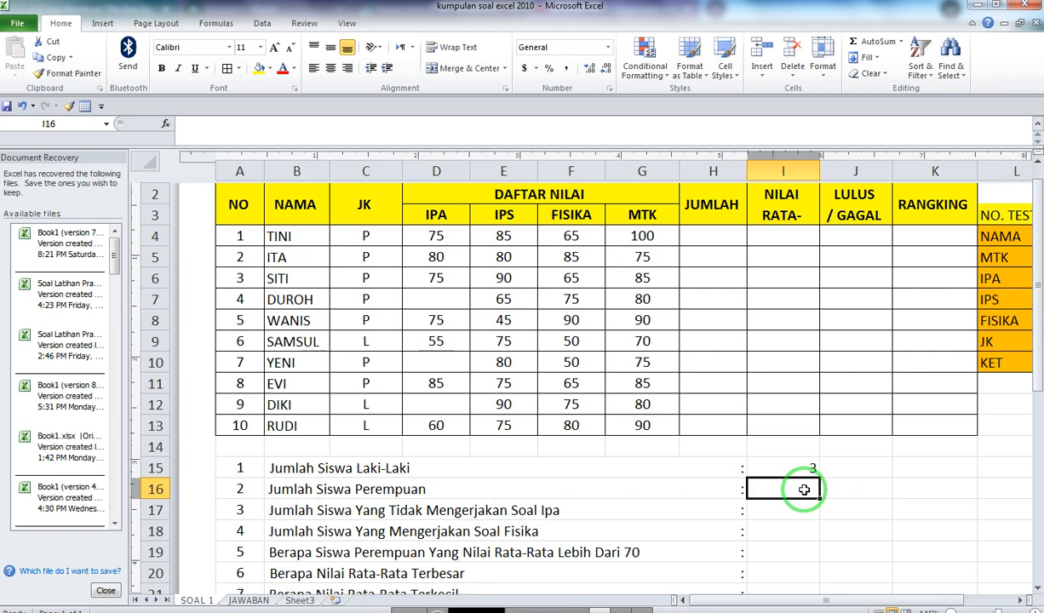
pyautogui.write('=')
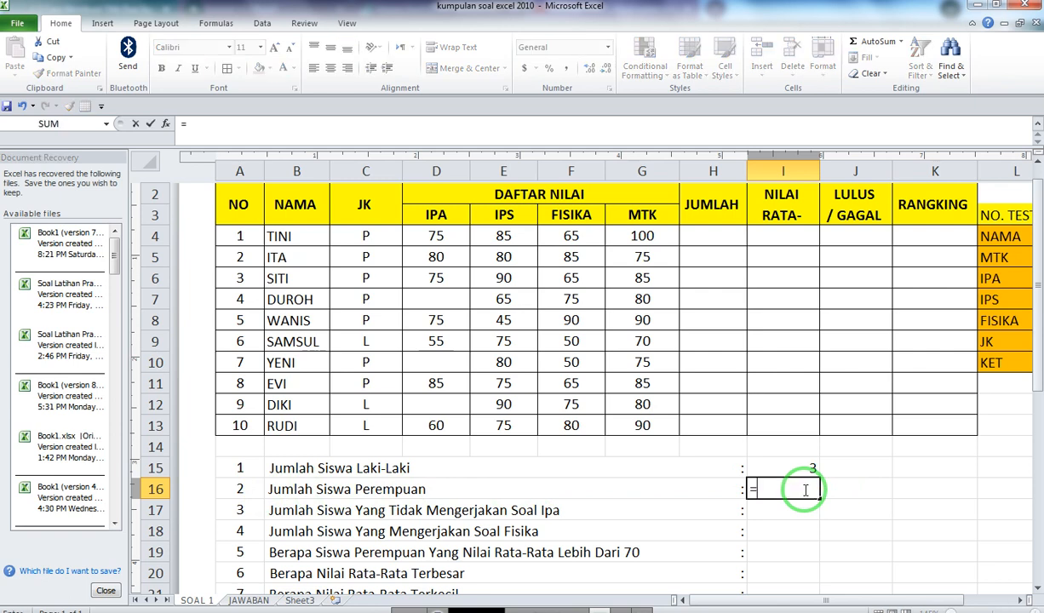
pyautogui.write('count')
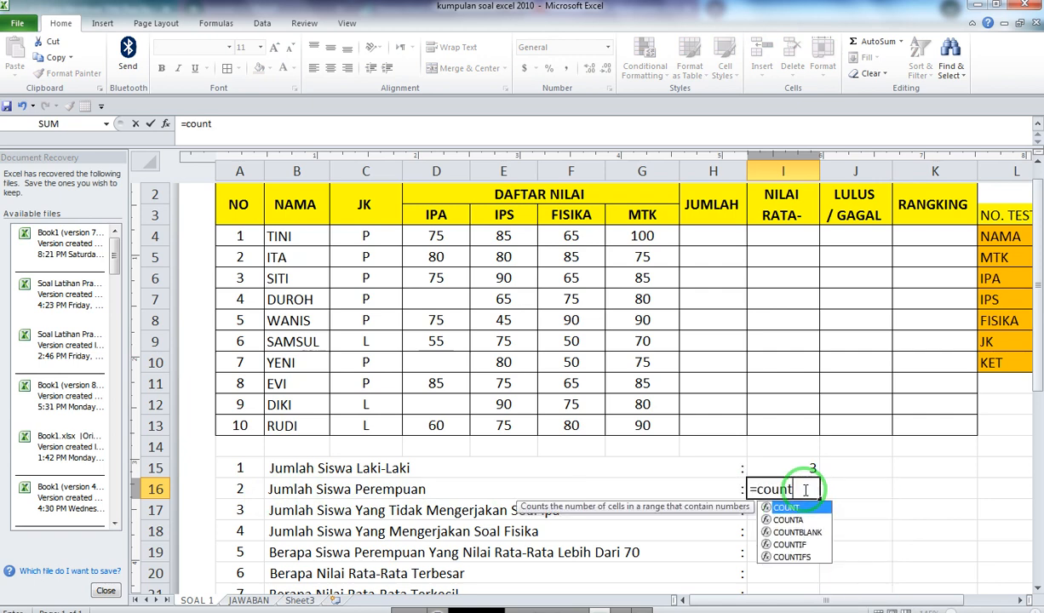
pyautogui.write('if(')
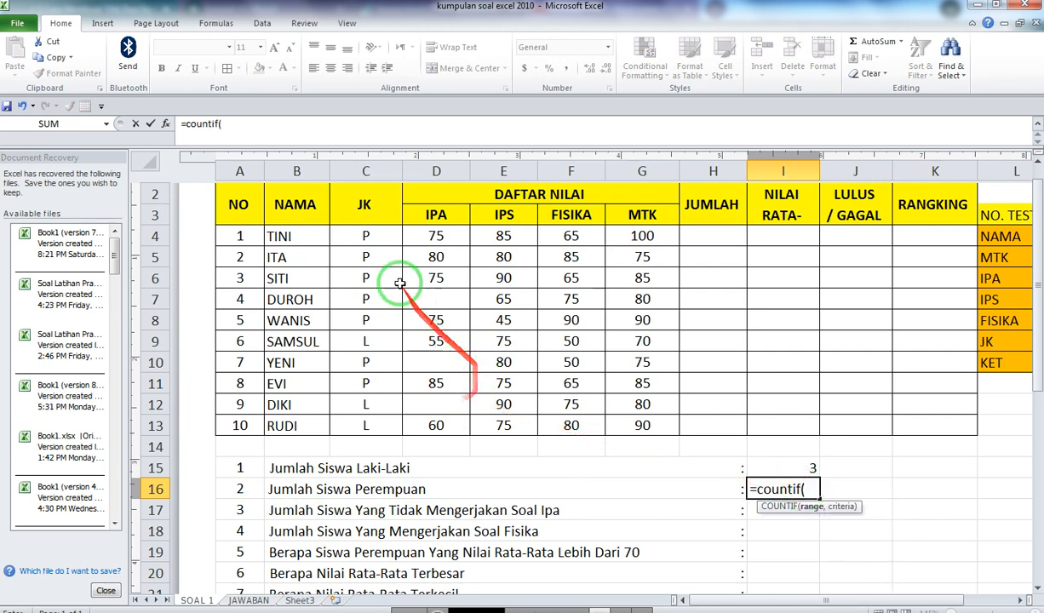
pyautogui.moveTo(366, 242); pyautogui.dragTo(368, 423)
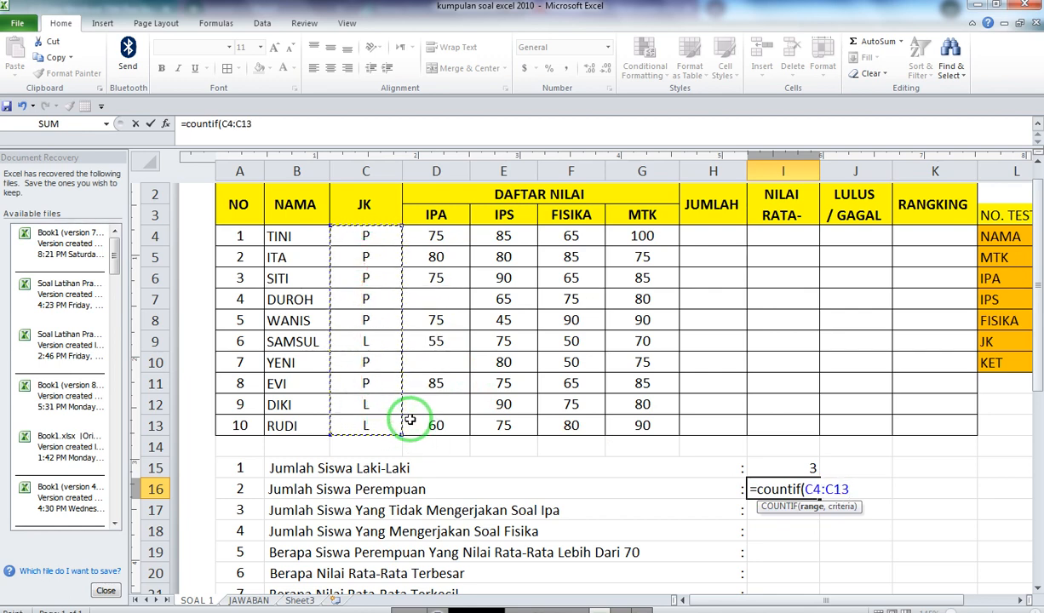
pyautogui.write(',')
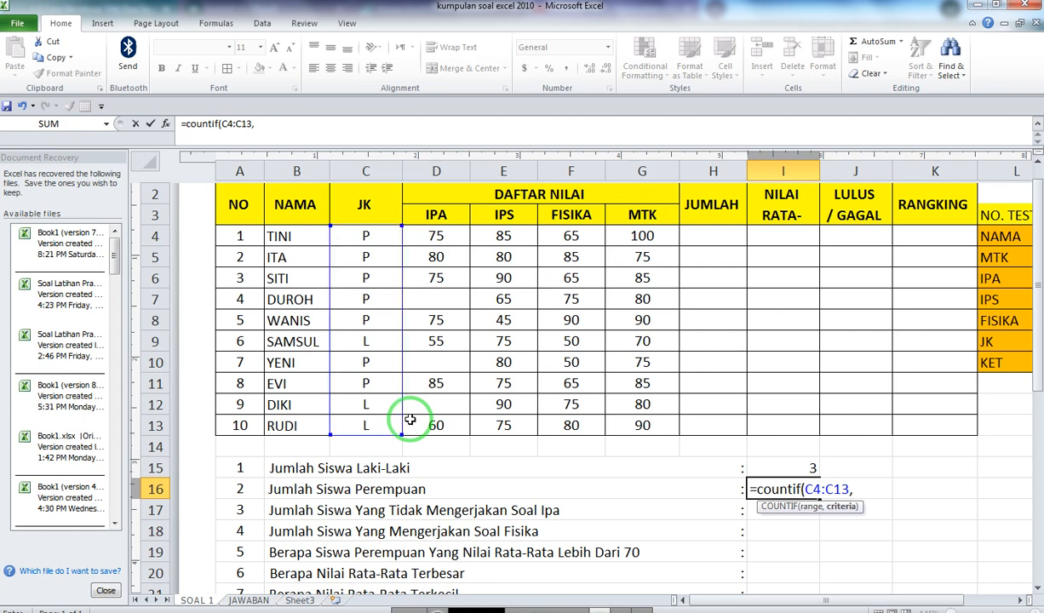
pyautogui.write('"')
pyautogui.write('P"')
pyautogui.press('Return')
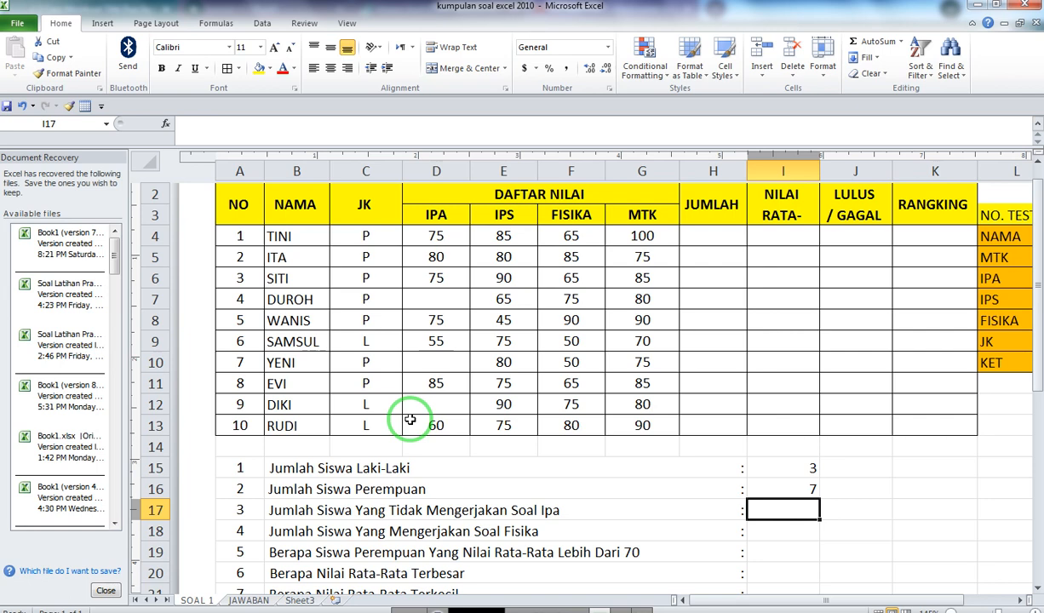
pyautogui.press('Up')
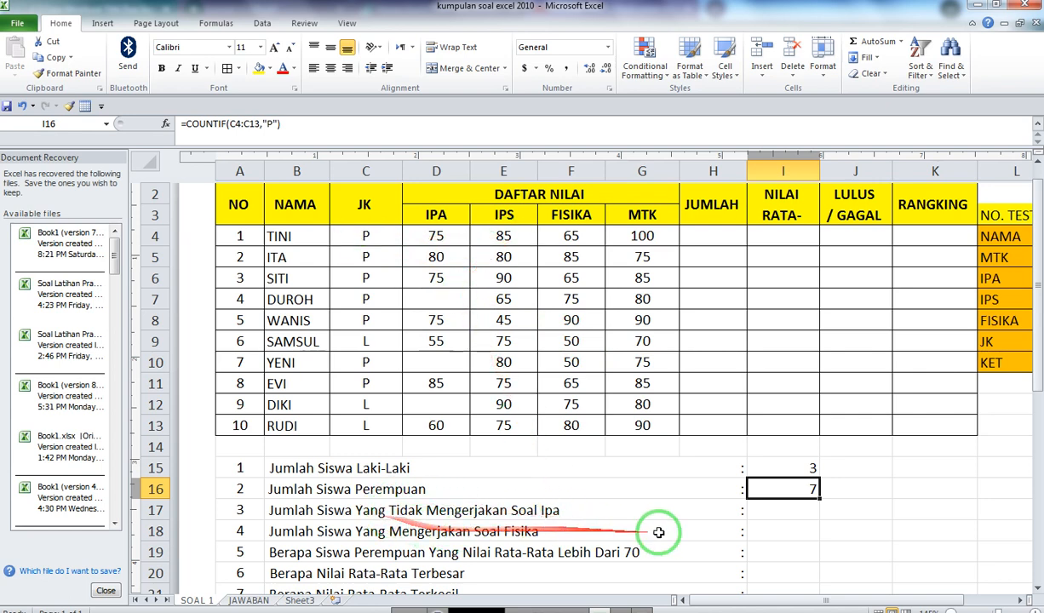
# - Answer "Jumlah Siswa Yang Tidak Mengerjakan Soal Ipa" in cell I17 with the formula =COUNTBLANK(D4:D13)
pyautogui.click(790, 511)
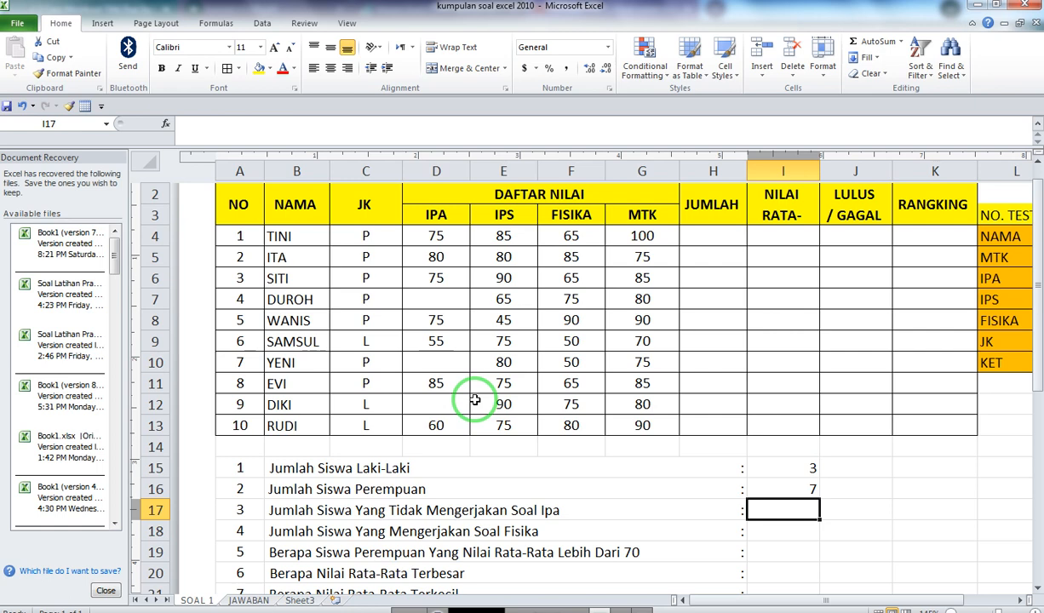
pyautogui.write('=COUNT')
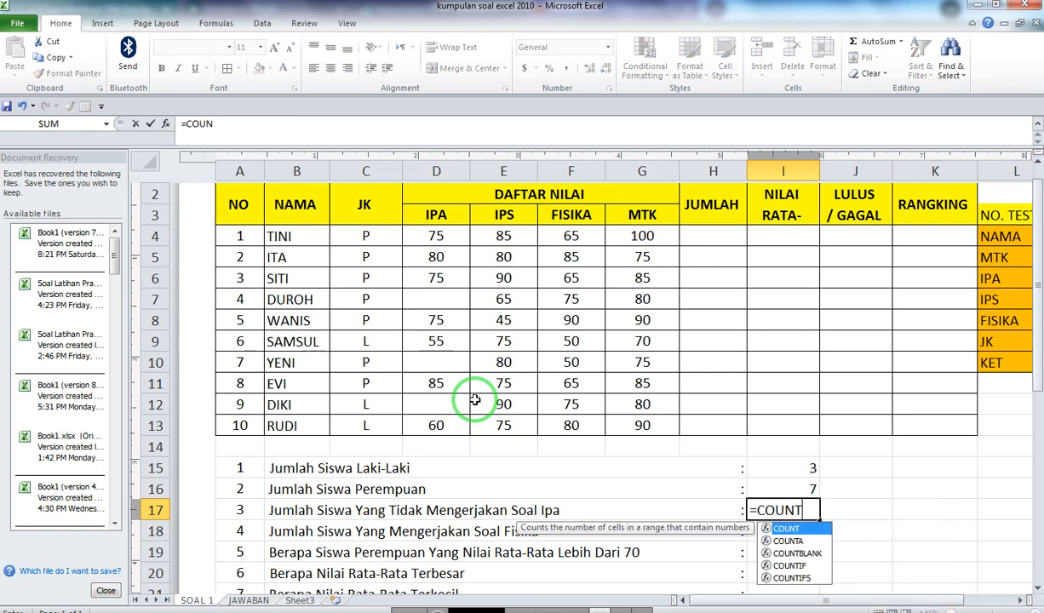
pyautogui.write('BLANK')
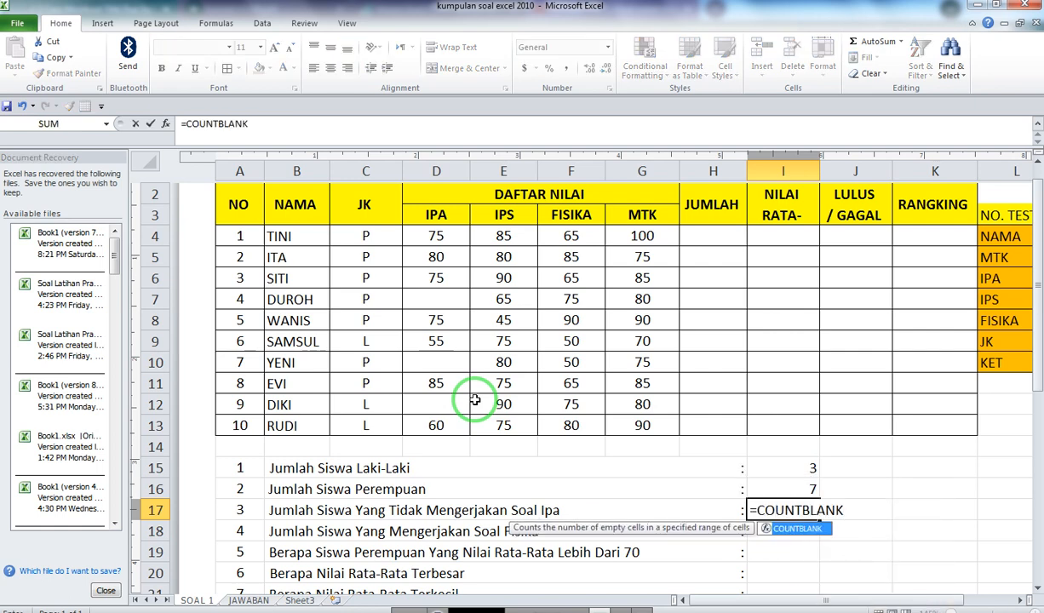
pyautogui.write('(')
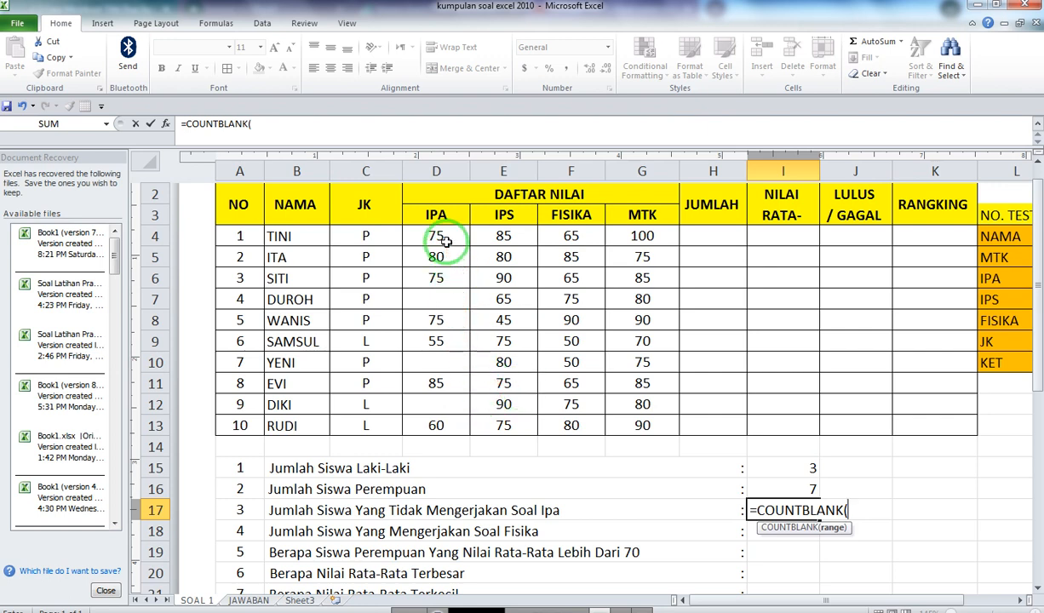
pyautogui.moveTo(446, 242); pyautogui.dragTo(454, 418)
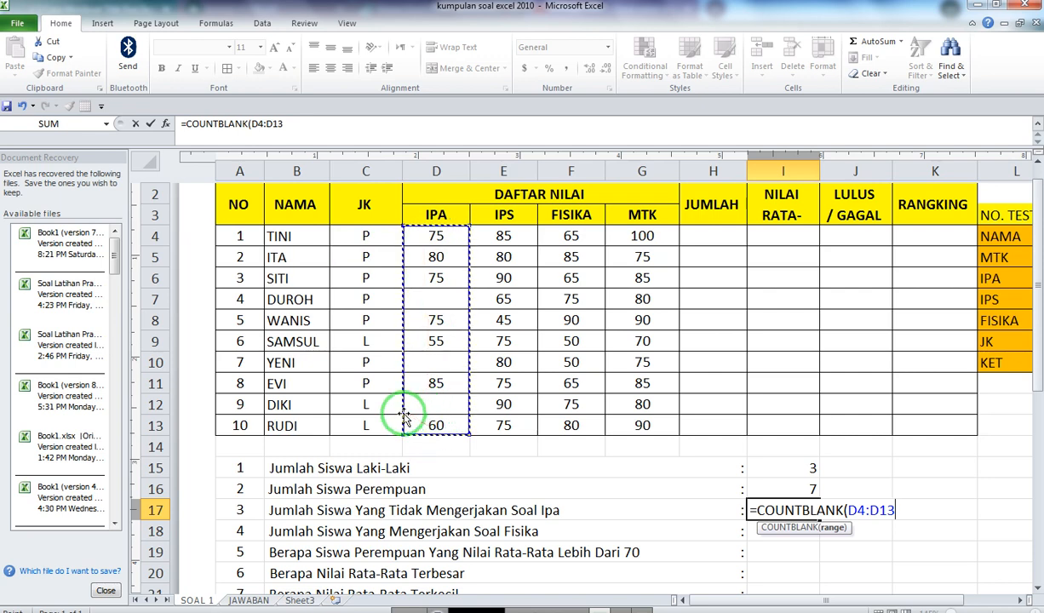
pyautogui.press('Return')
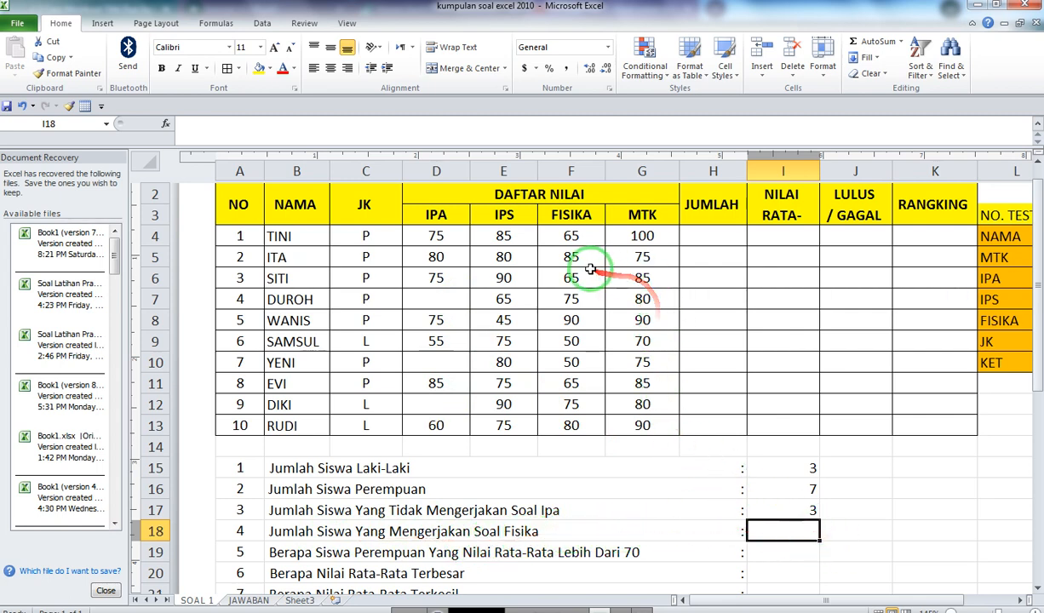
# - Clear the FISIKA score in cell F8 and replace the FISIKA score in cell F11 with the letter A
pyautogui.click(569, 324)
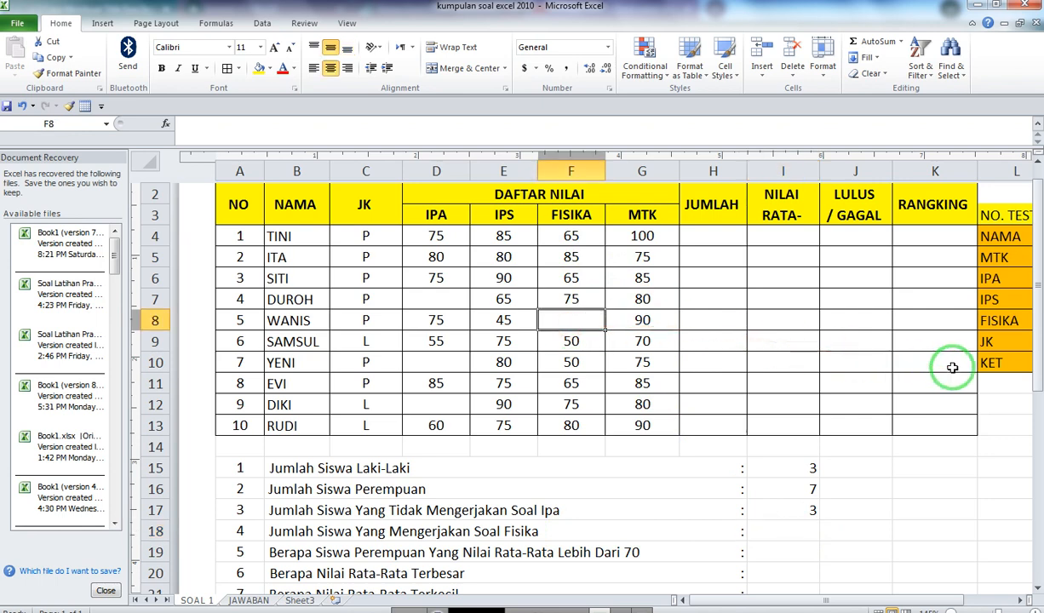
pyautogui.press('Down')
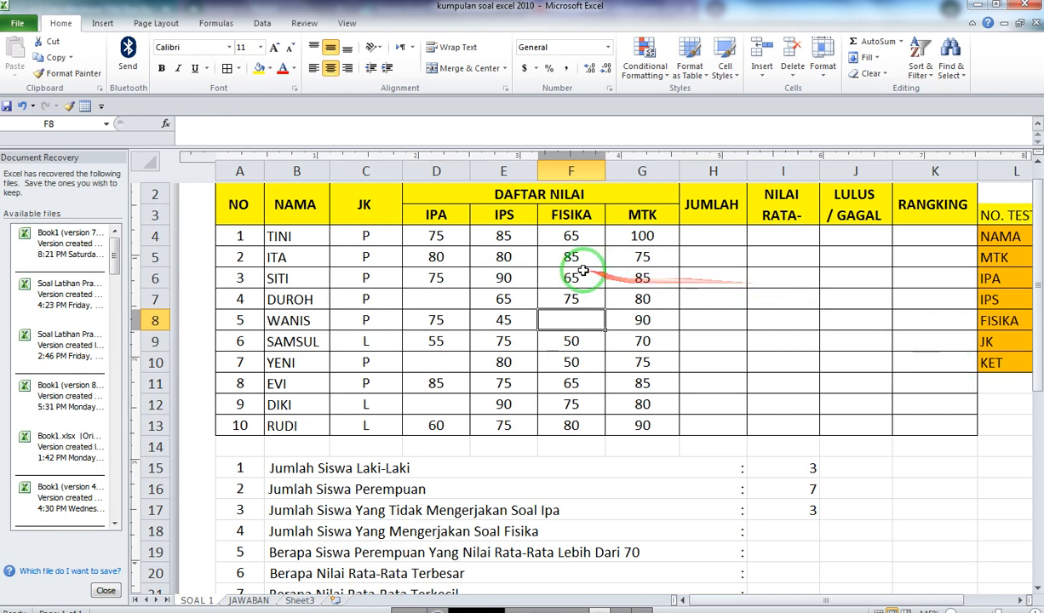
pyautogui.click(582, 239)
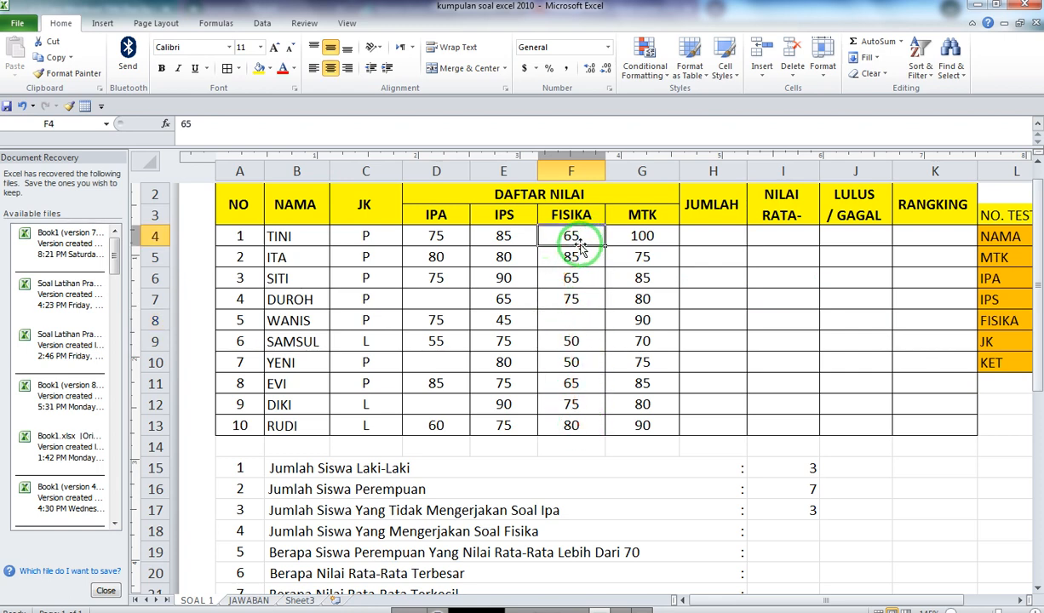
pyautogui.click(568, 383)
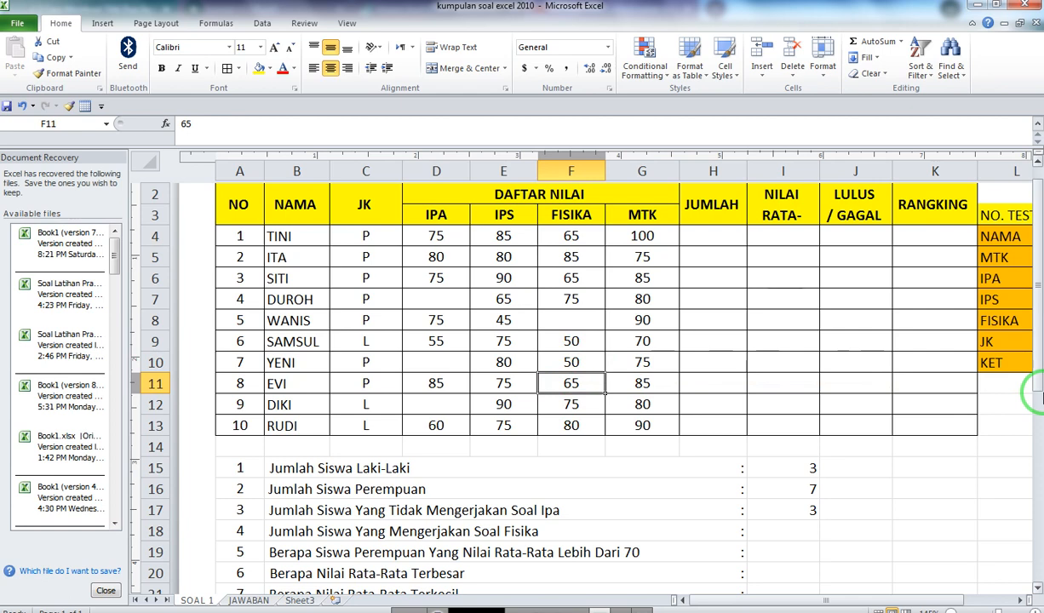
pyautogui.write('A')
pyautogui.press('Return')
pyautogui.press('Up')
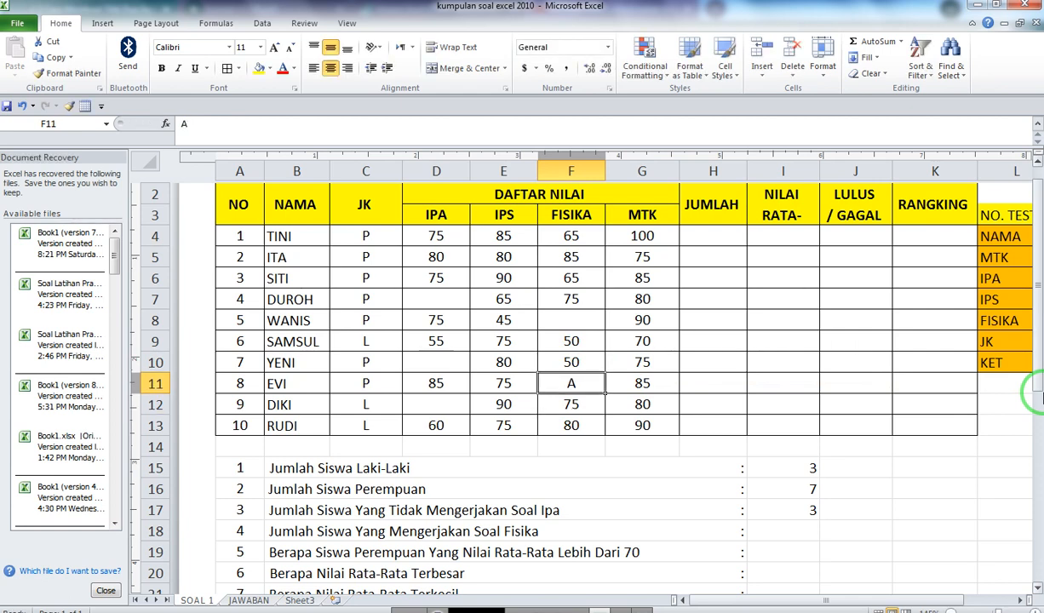
pyautogui.click(587, 424)
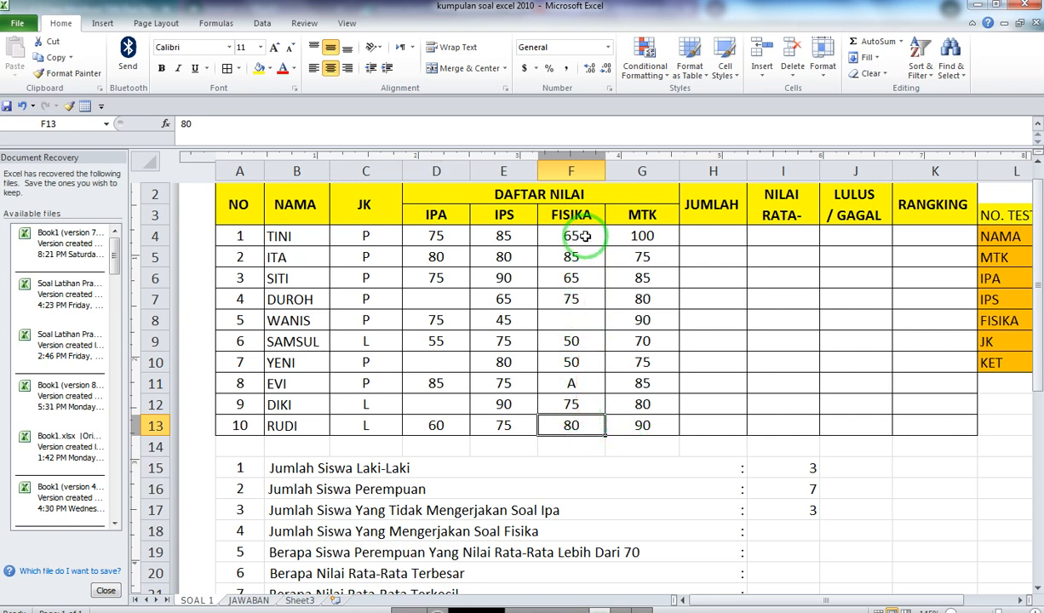
pyautogui.click(583, 409)
pyautogui.click(585, 388)
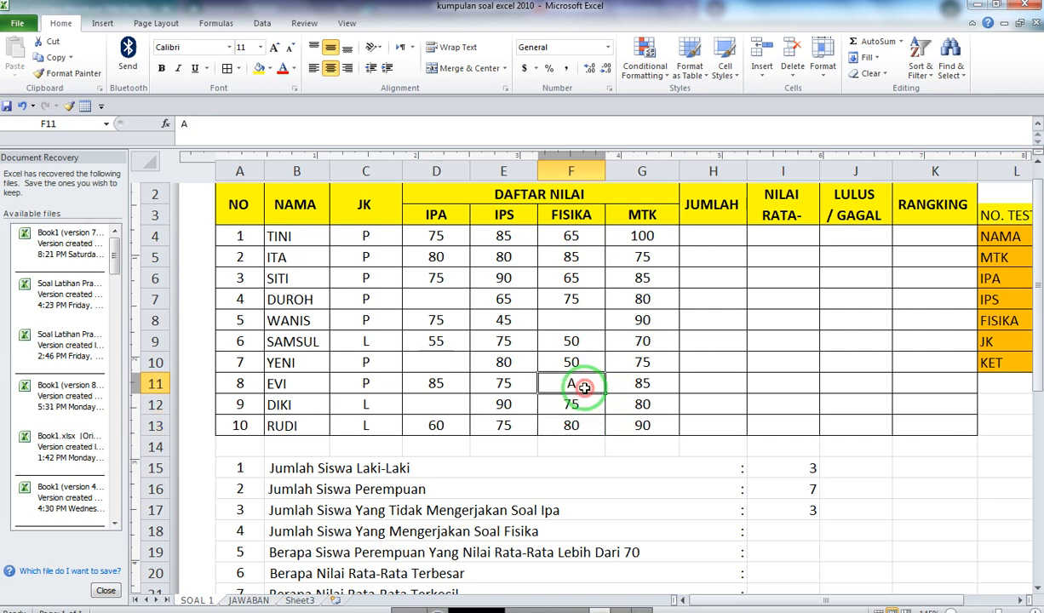
# - Answer "Jumlah Siswa Yang Mengerjakan Soal Fisika" in cell I18 with the formula =COUNTA(F4:F13)
pyautogui.click(764, 531)
pyautogui.write('=')
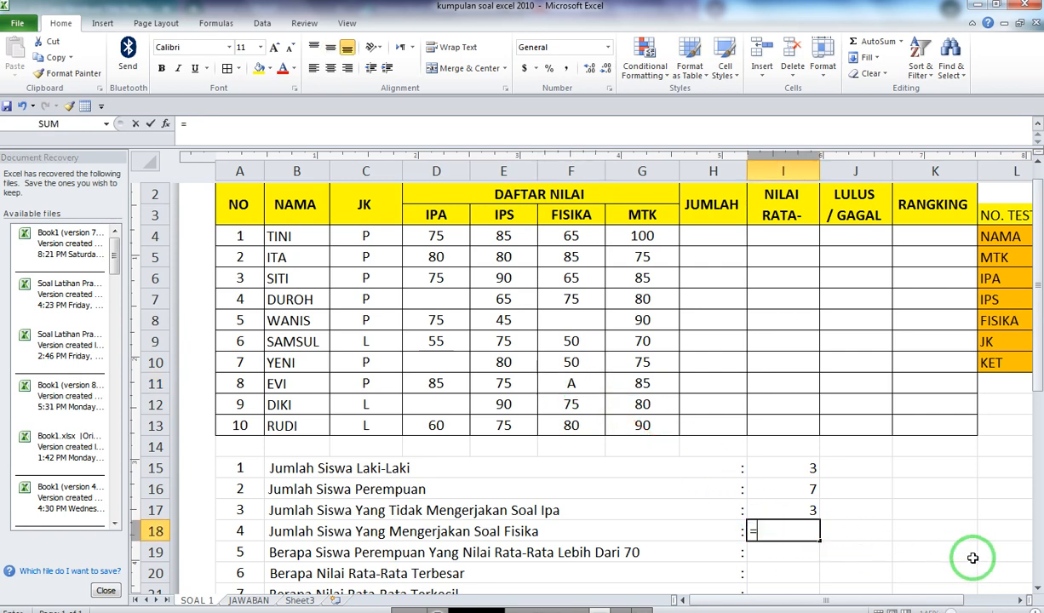
pyautogui.write('COUNTA(')
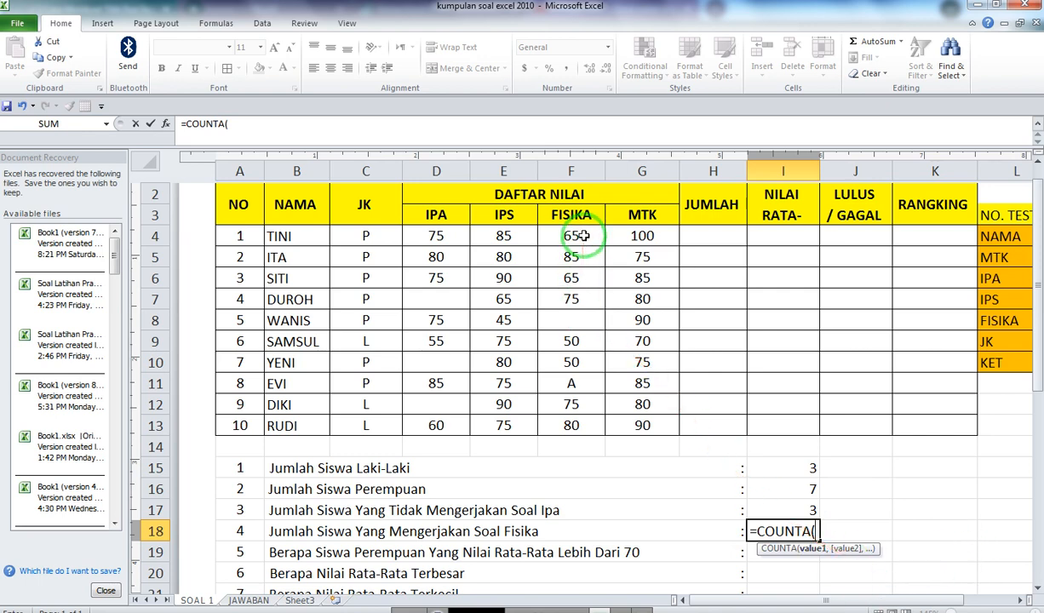
pyautogui.moveTo(570, 236); pyautogui.dragTo(570, 427)
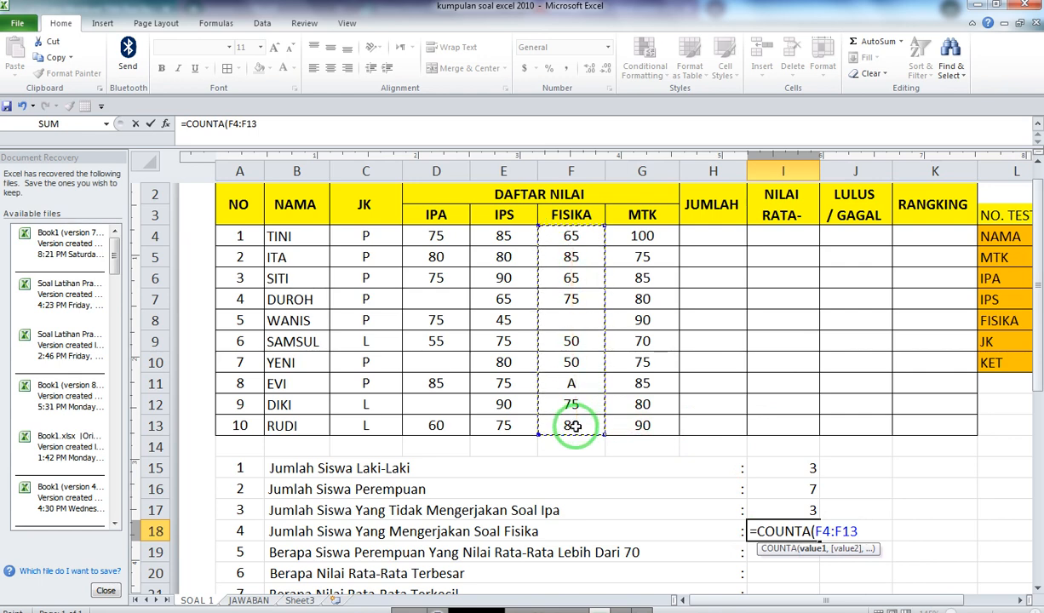
pyautogui.press('Return')
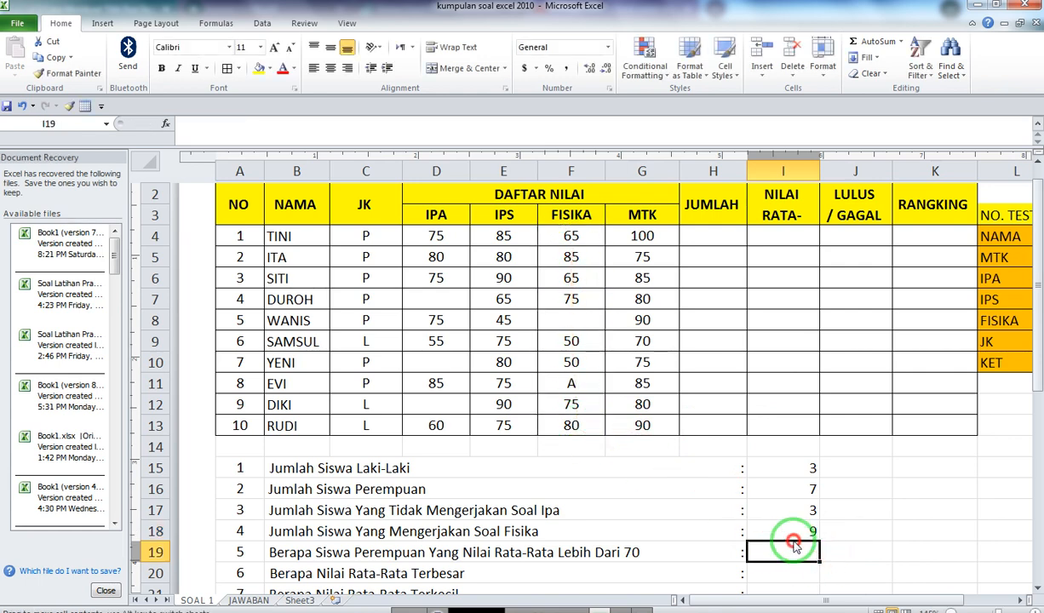
pyautogui.click(790, 532)
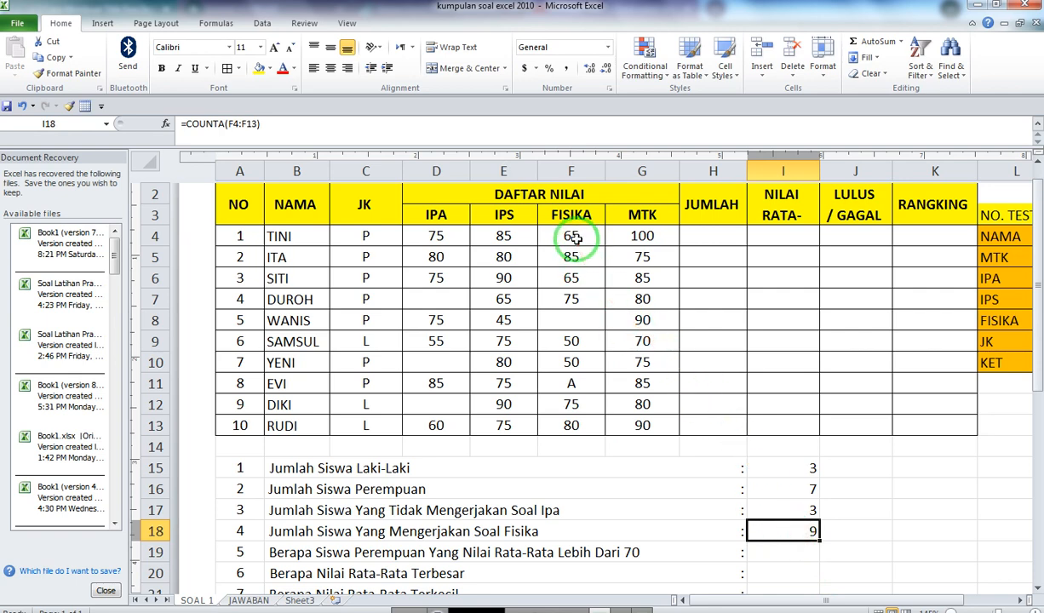
pyautogui.click(576, 320)
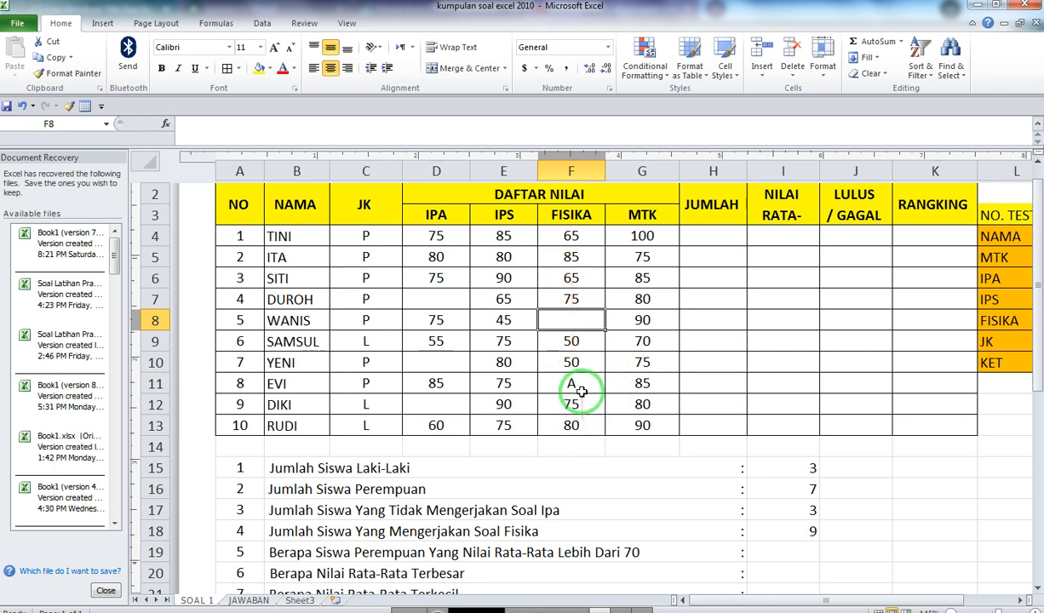
pyautogui.click(787, 530)
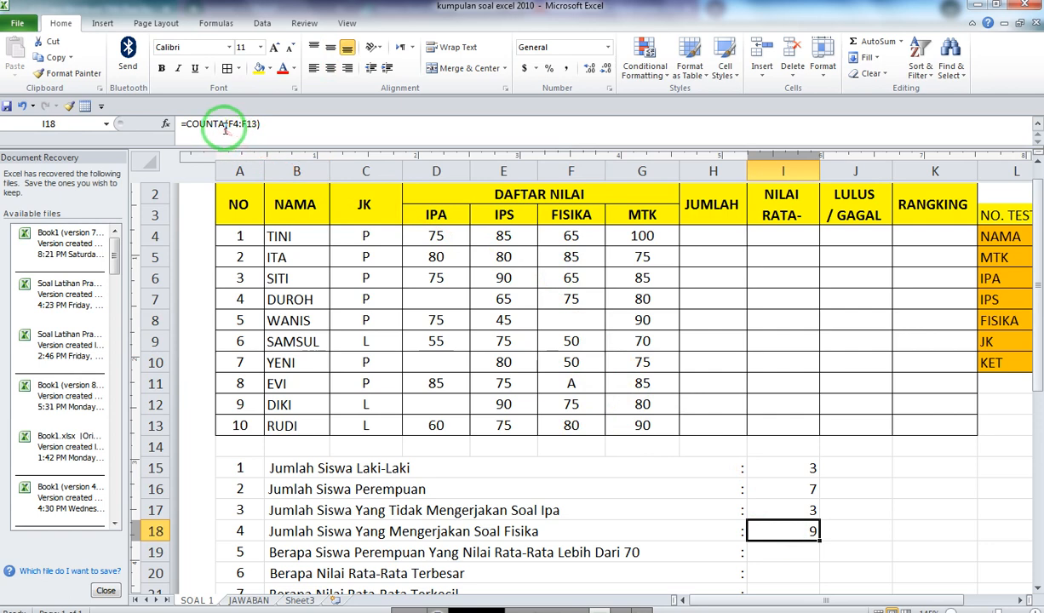
pyautogui.click(669, 449)
# - Replace the letter in the FISIKA column at cell F11 with the score 65
pyautogui.click(573, 384)
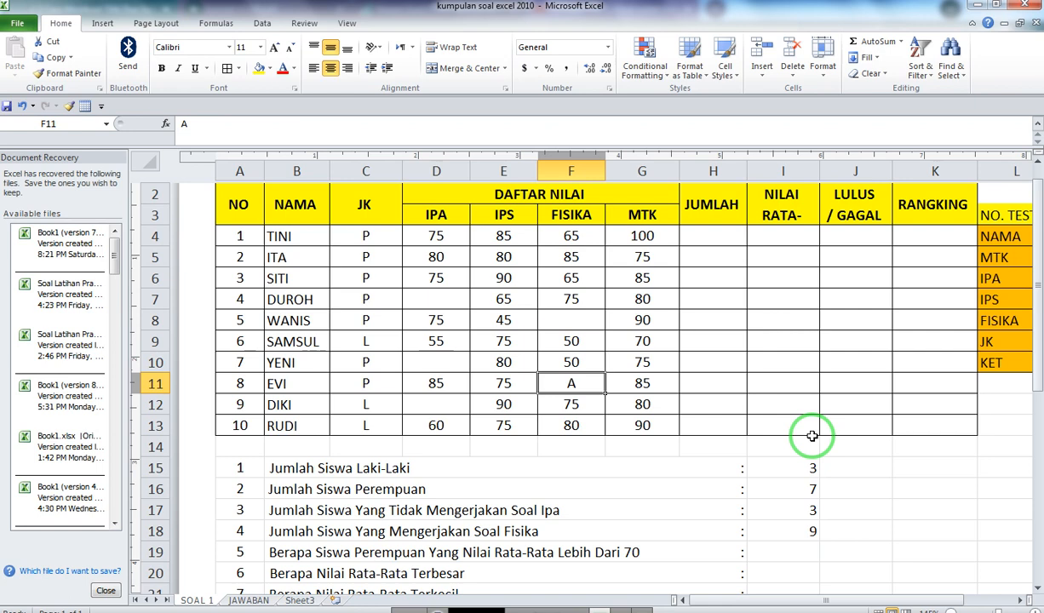
pyautogui.write('50')
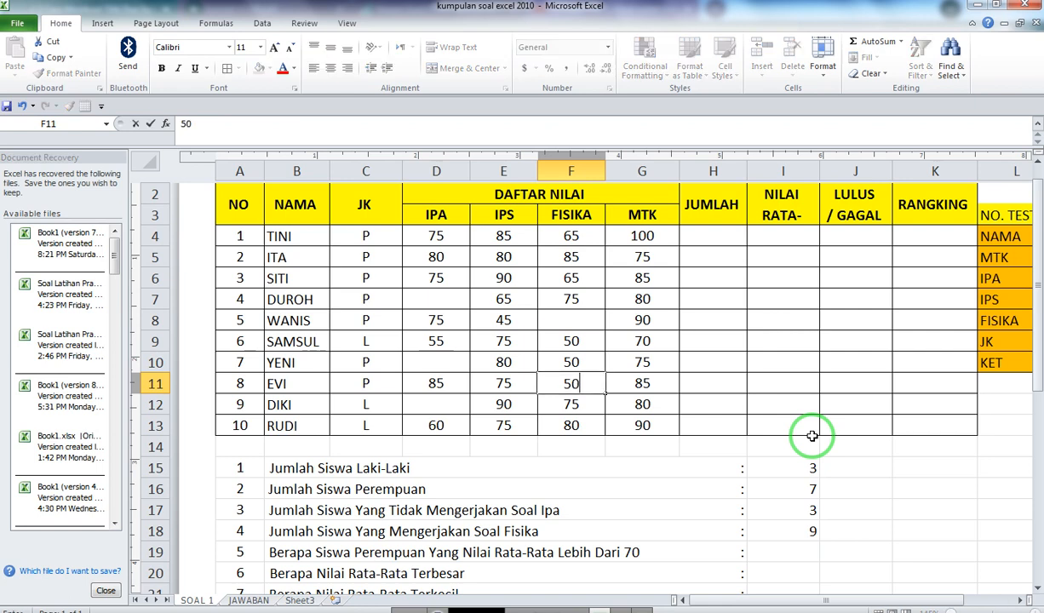
pyautogui.press('Return')
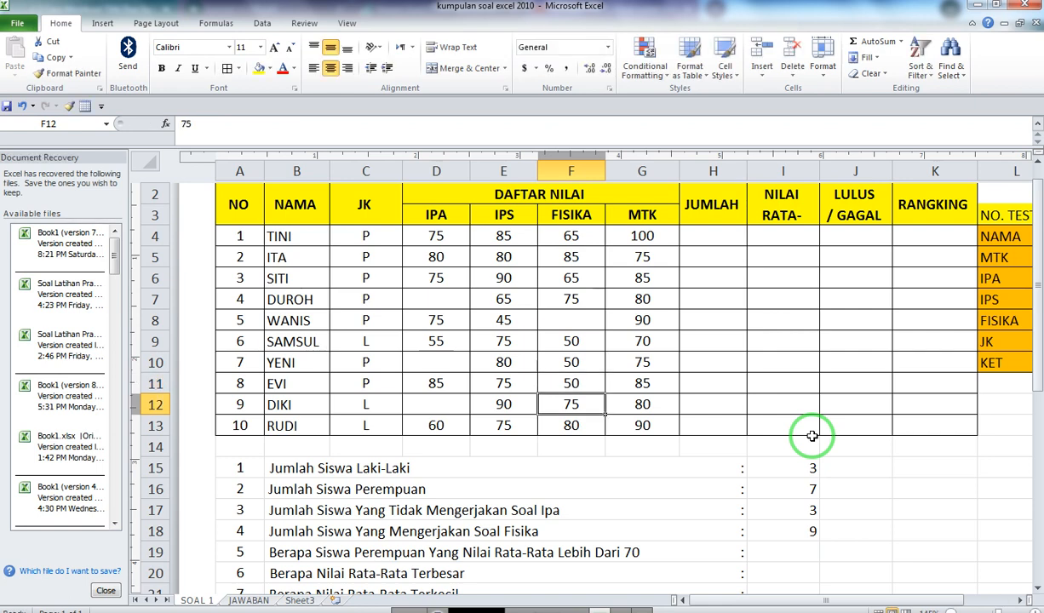
pyautogui.press('Up')
pyautogui.write('65')
pyautogui.press('Return')
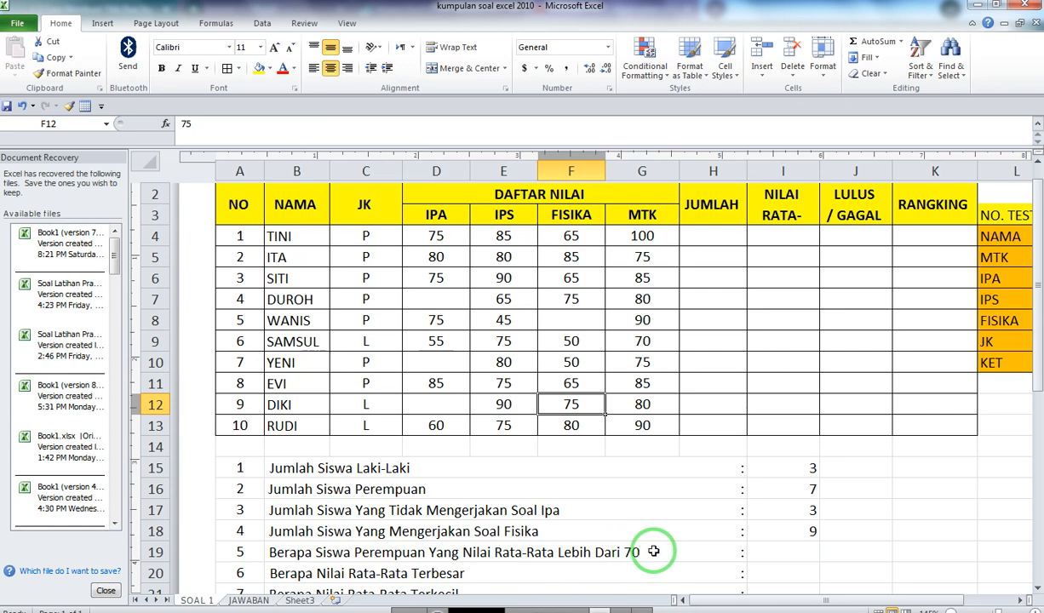
# - Calculate the first student's average score in cell I4 with =AVERAGE(D4:G4) and fill the formula down to I13
pyautogui.click(767, 553)
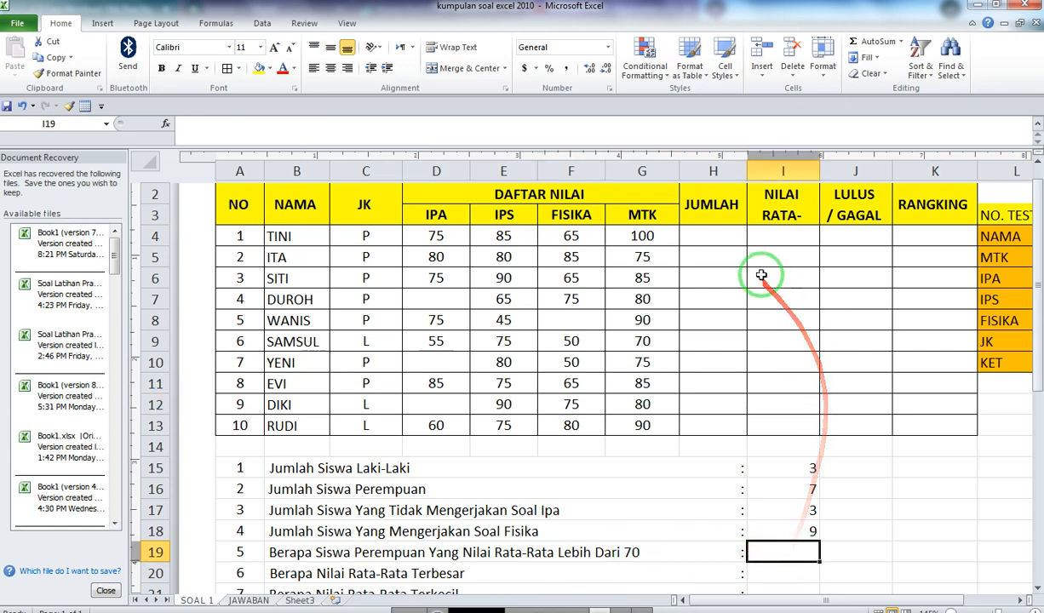
pyautogui.click(789, 234)
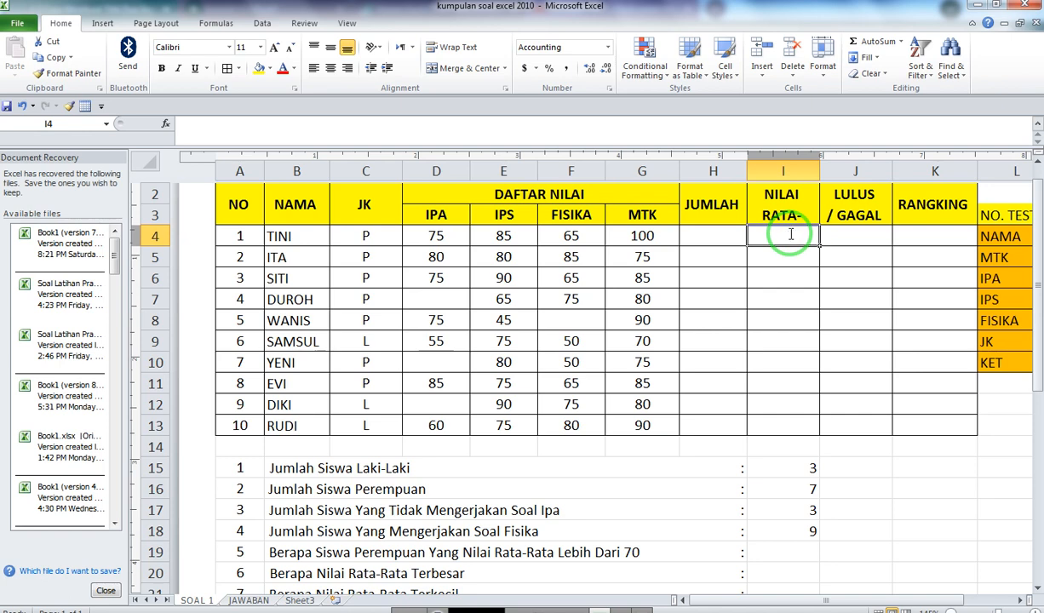
pyautogui.write('=AV')
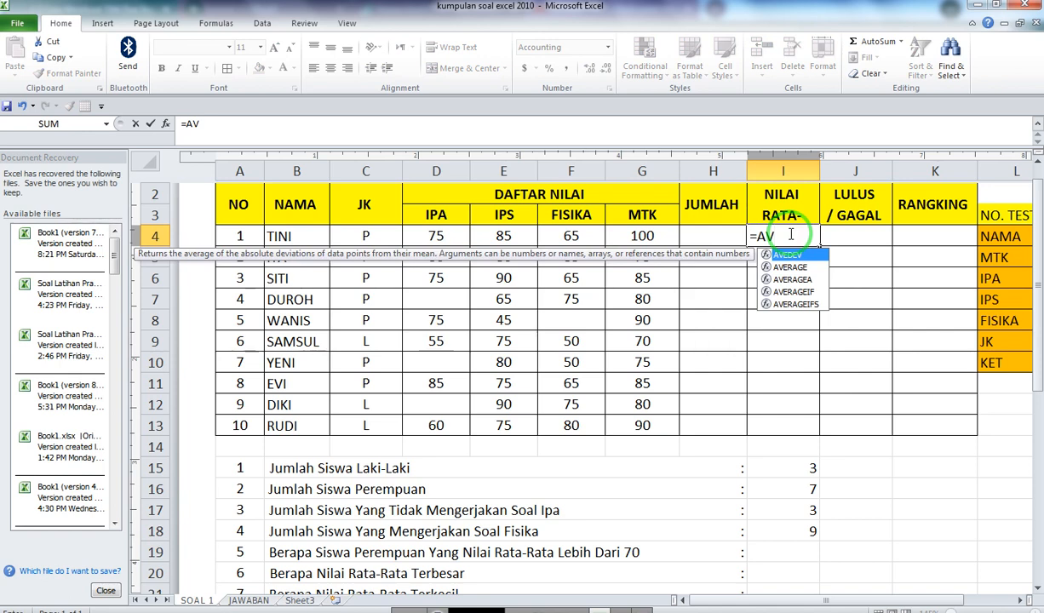
pyautogui.write('ERAGE')
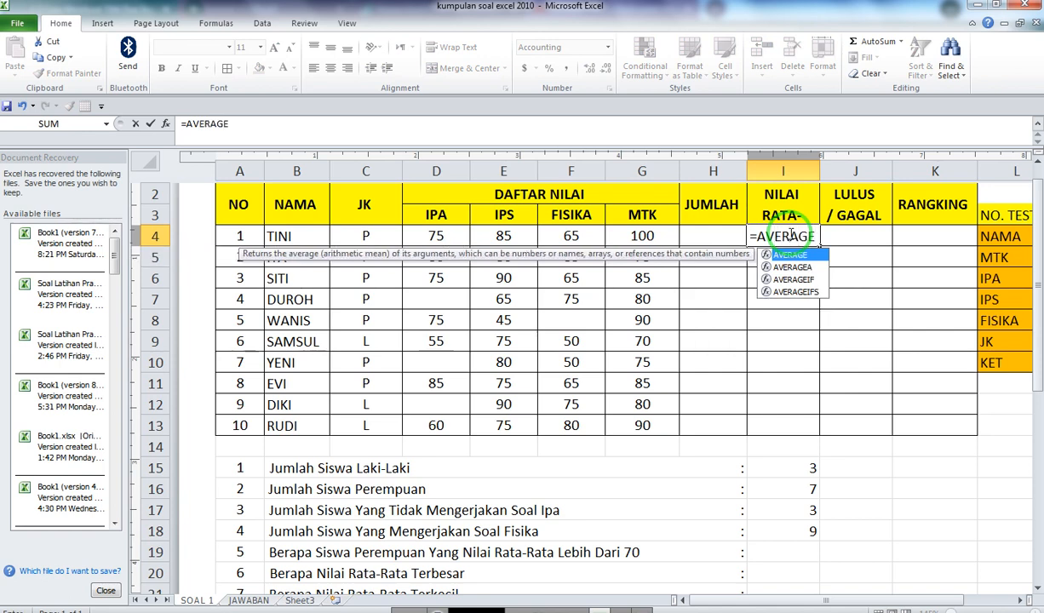
pyautogui.write('(')
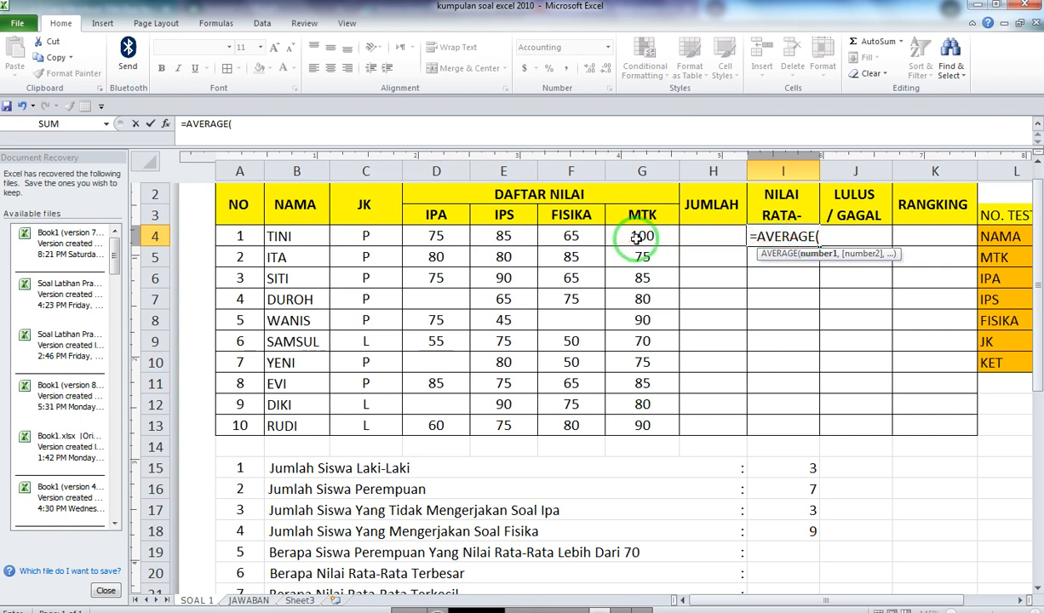
pyautogui.moveTo(633, 239); pyautogui.dragTo(436, 242)
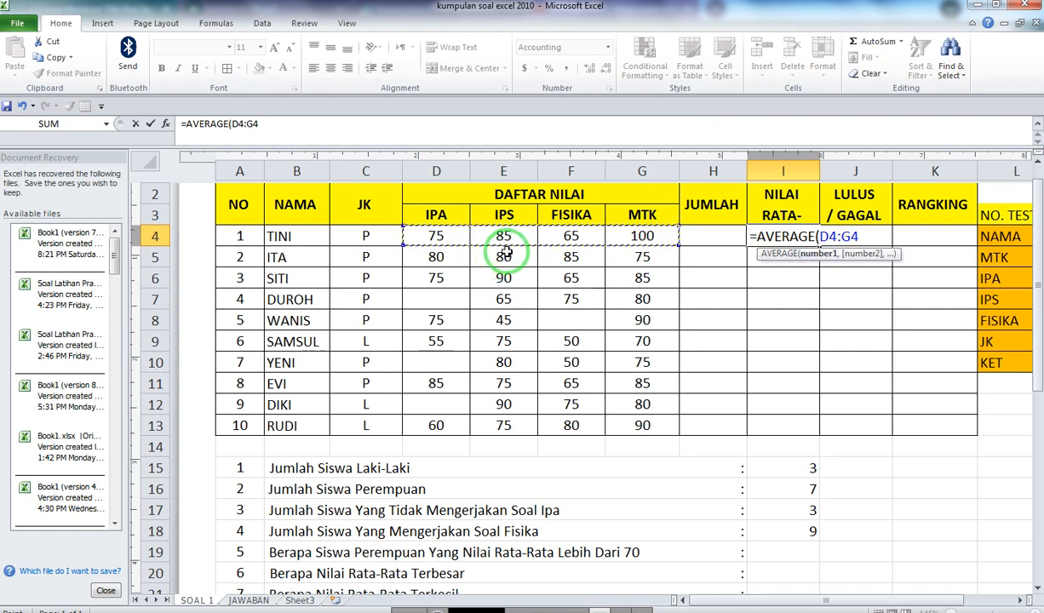
pyautogui.press('Return')
pyautogui.click(776, 236)
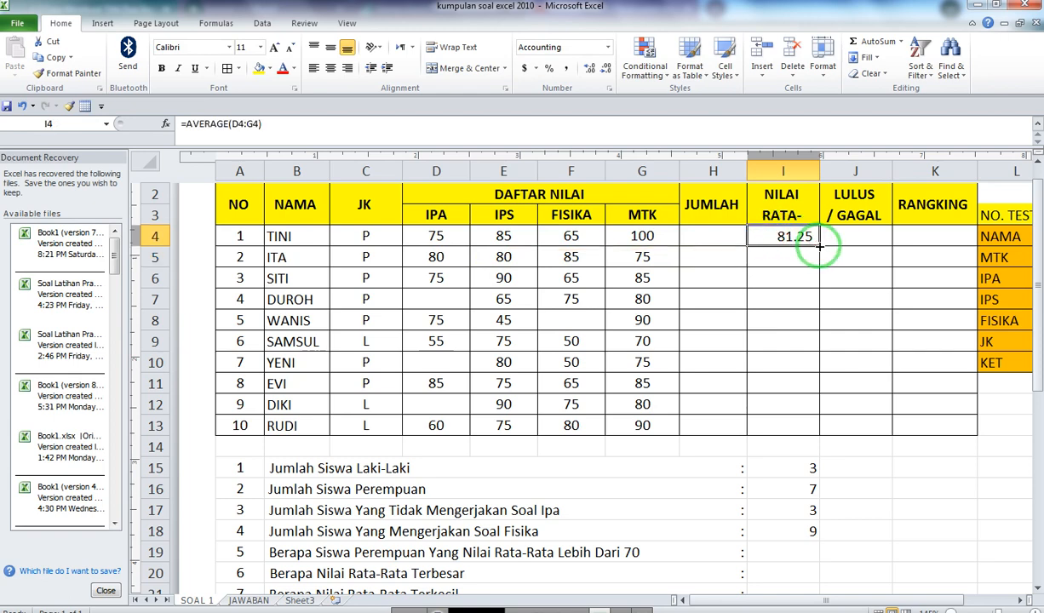
pyautogui.moveTo(818, 246); pyautogui.dragTo(819, 430)
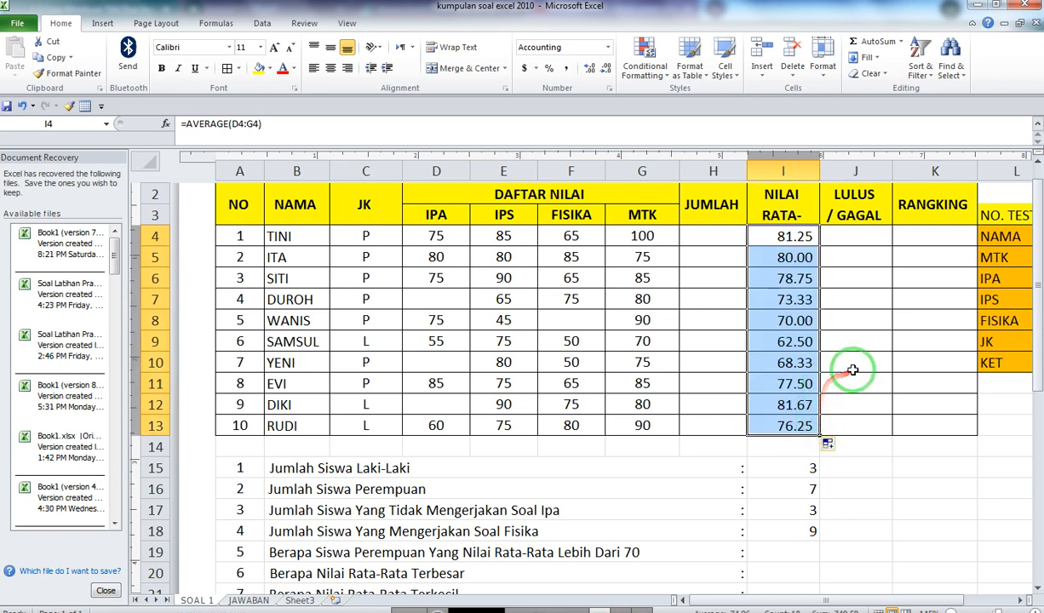
pyautogui.click(824, 364)
# - Answer "Berapa Siswa Perempuan Yang Nilai Rata-Rata Lebih Dari 70" in cell I19 with =COUNTIFS(C4:C13,"P",I4:I13,">70")
pyautogui.click(799, 545)
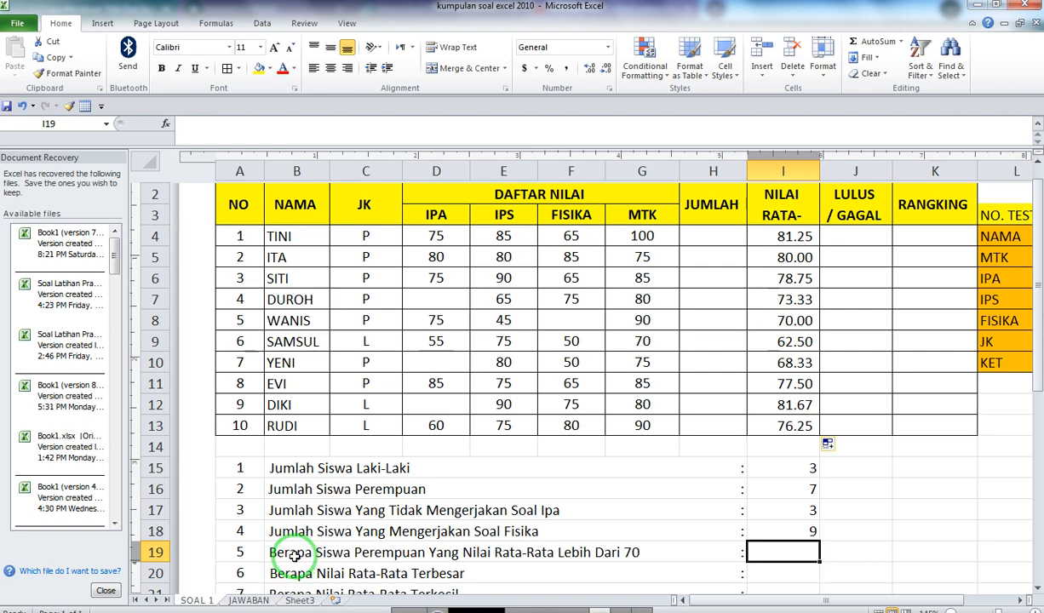
pyautogui.write('=')
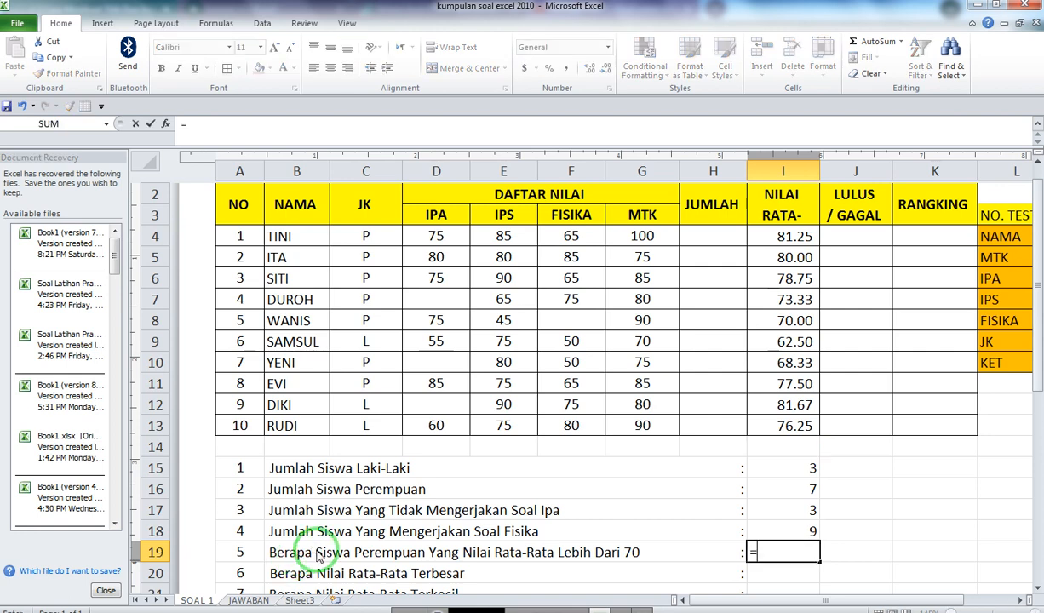
pyautogui.write('COUNTIFS')
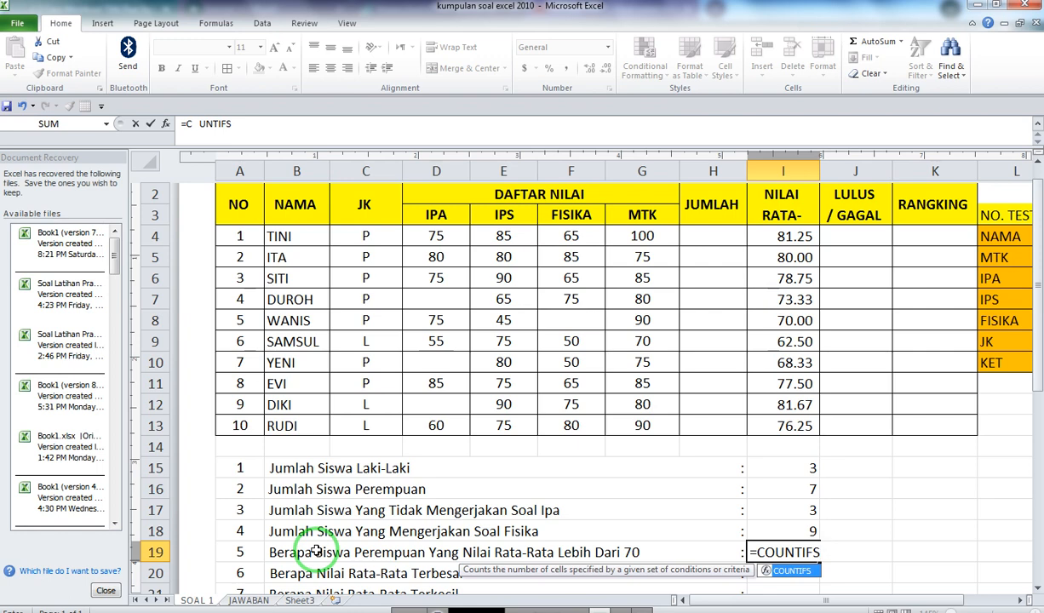
pyautogui.write('(')
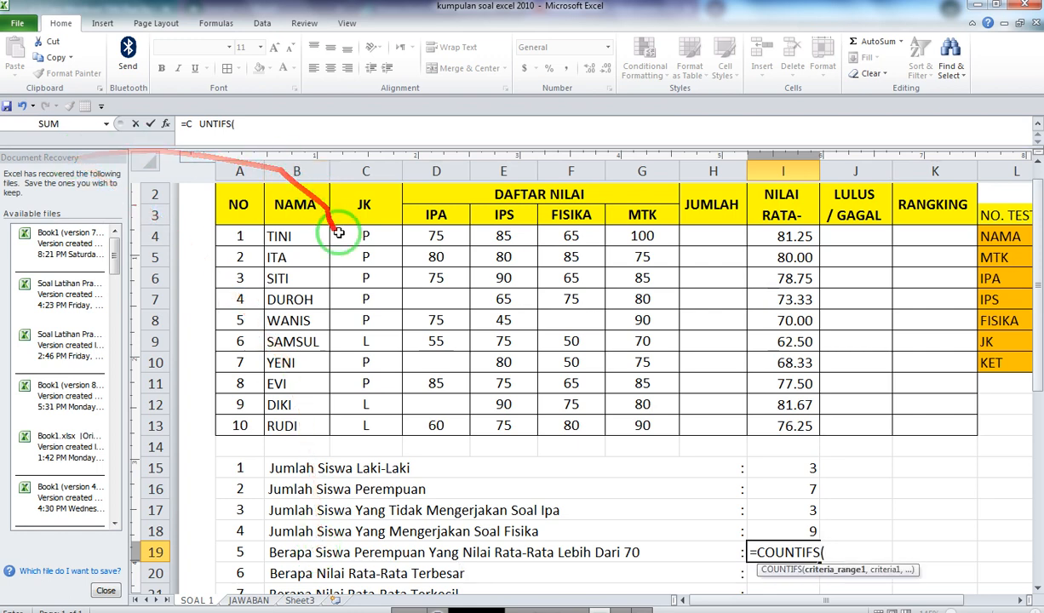
pyautogui.moveTo(353, 238); pyautogui.dragTo(350, 426)
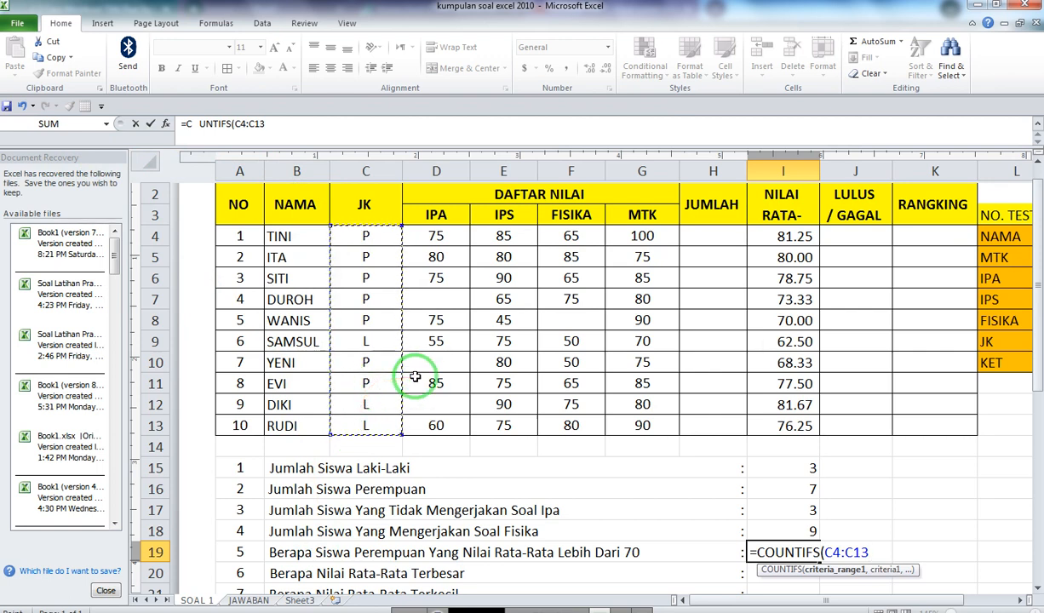
pyautogui.write(',"P')
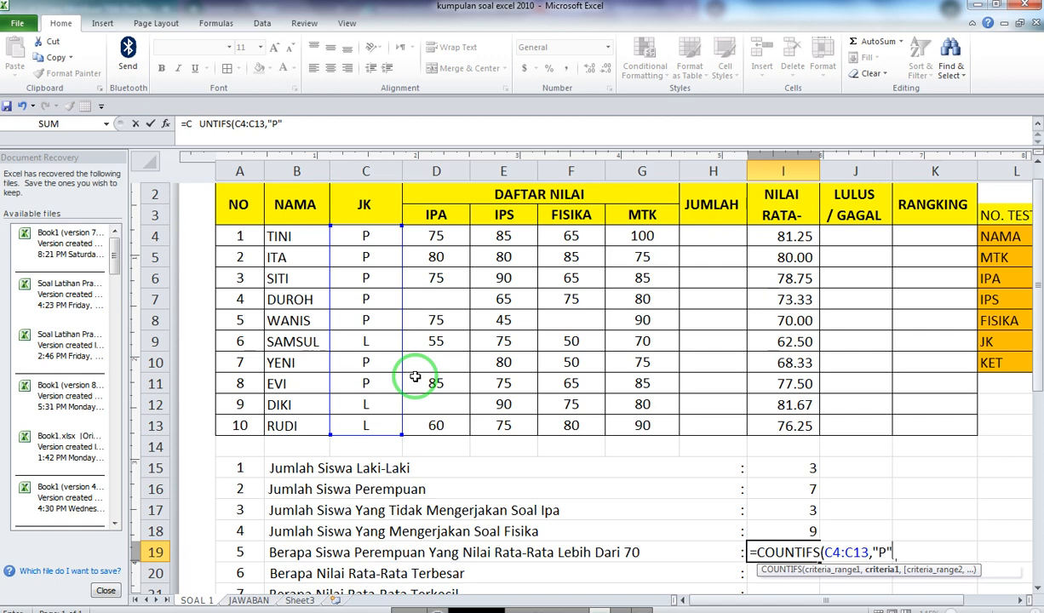
pyautogui.write(',')
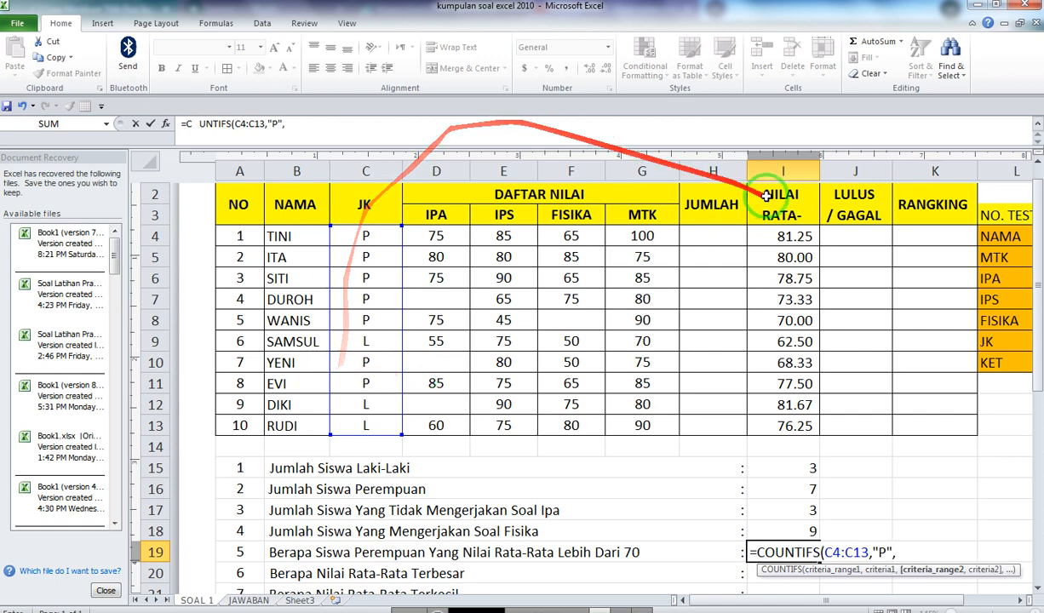
pyautogui.moveTo(773, 238); pyautogui.dragTo(750, 421)
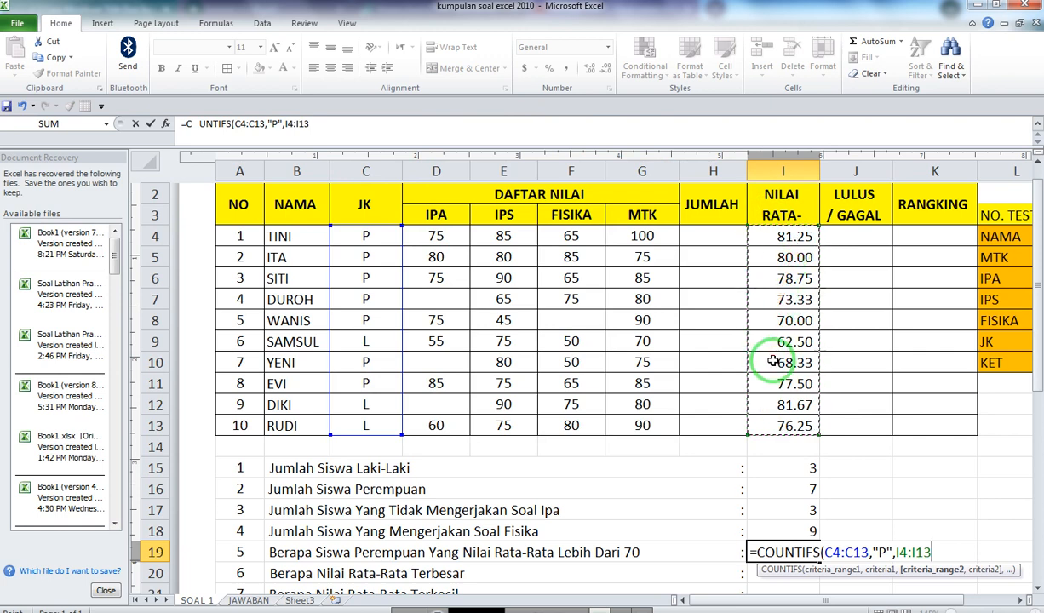
pyautogui.write(',">70')
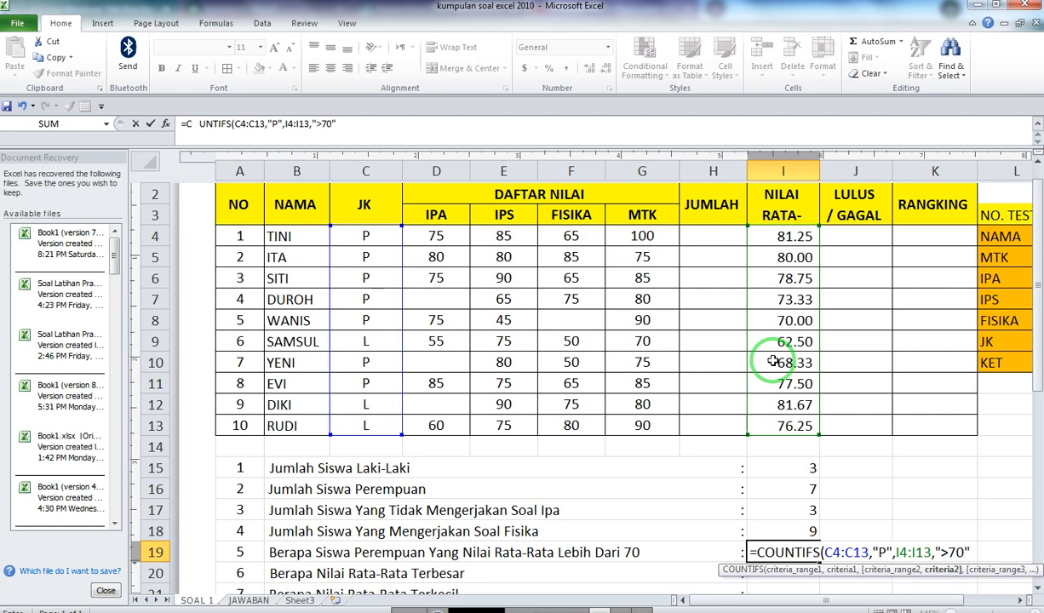
pyautogui.press('Return')
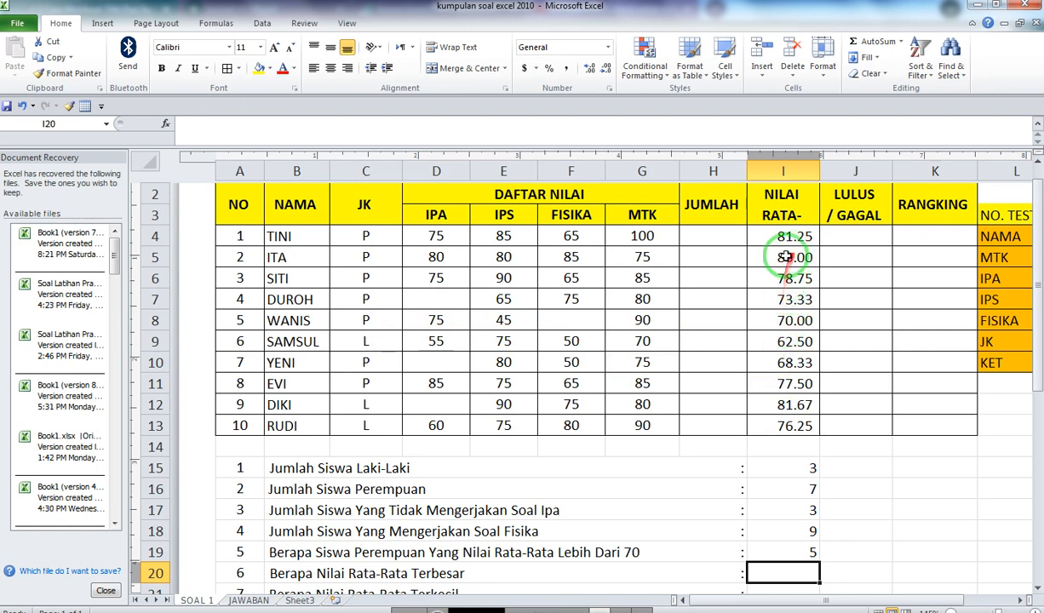
# - Check the average scores in cells I8, I10 and I11 against the COUNTIFS answer in cell I19
pyautogui.click(794, 320)
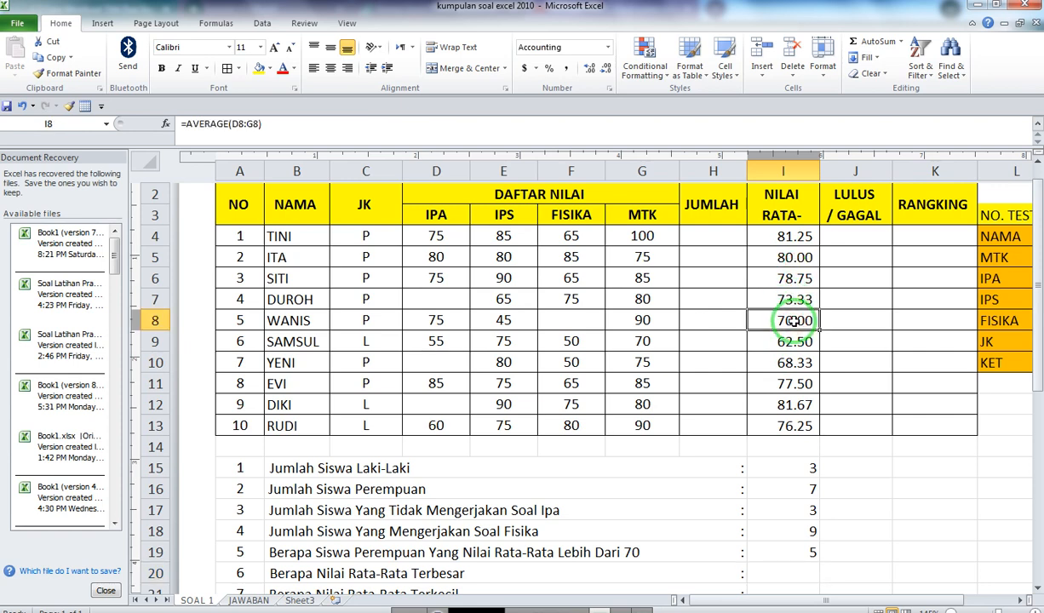
pyautogui.click(790, 366)
pyautogui.click(793, 384)
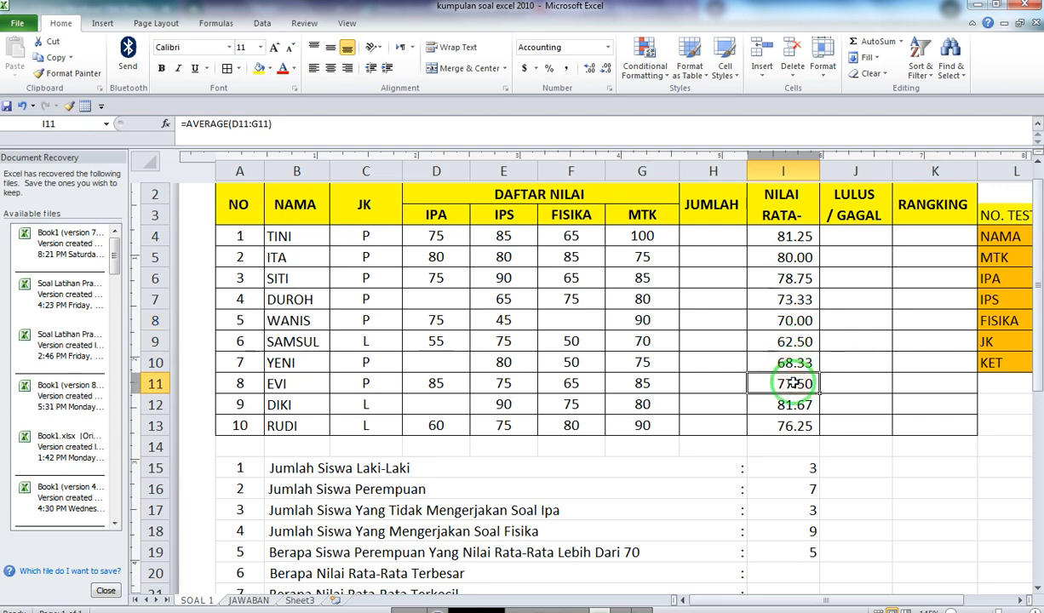
pyautogui.click(807, 551)
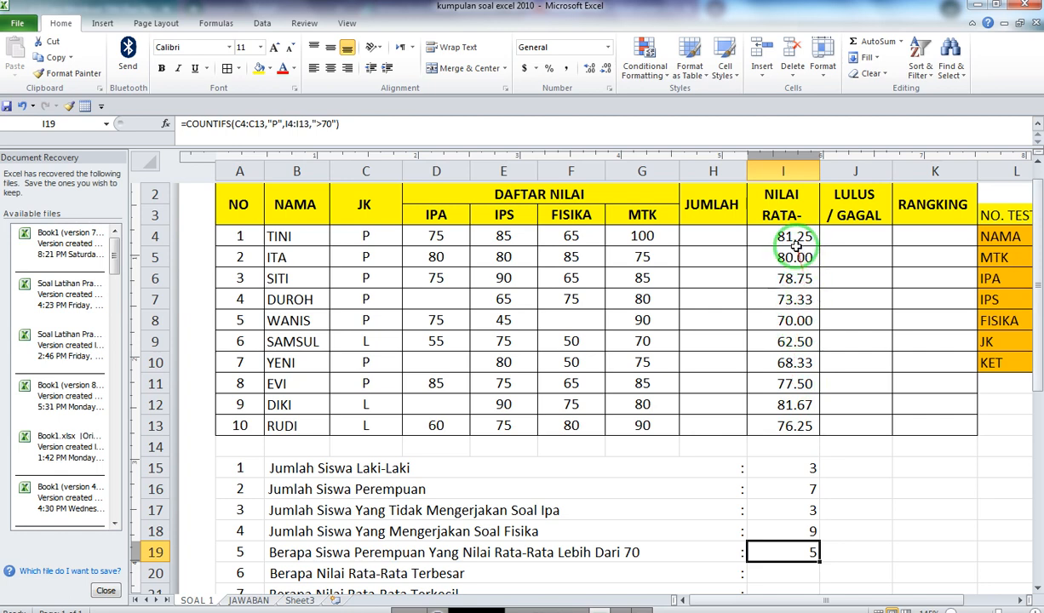
pyautogui.click(788, 550)
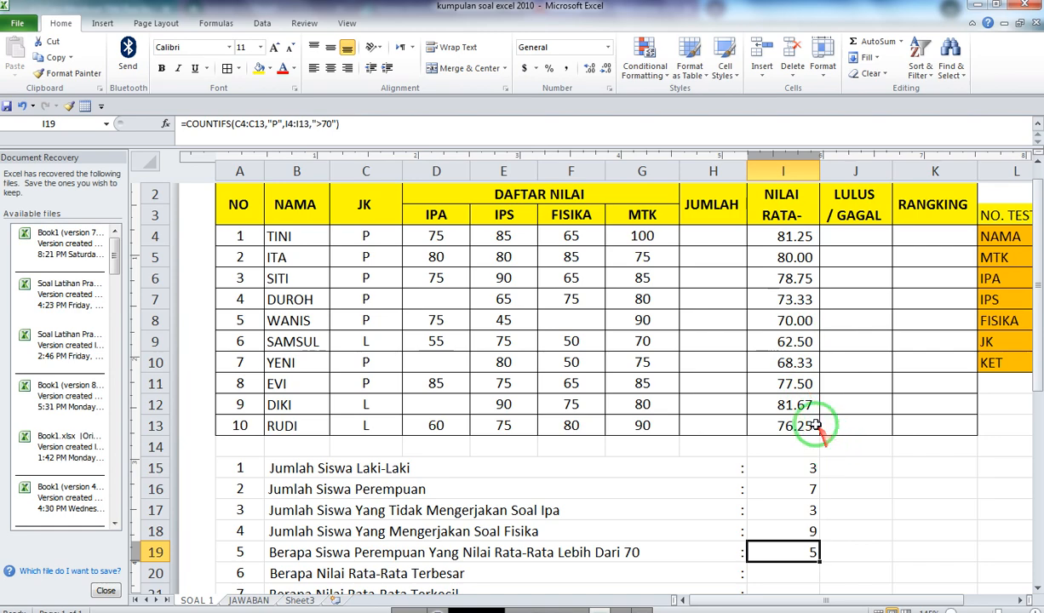
# - Answer "Berapa Nilai Rata-Rata Terbesar" in cell I20 with the formula =MAX(I4:I13)
pyautogui.scroll(-1, 804, 404)
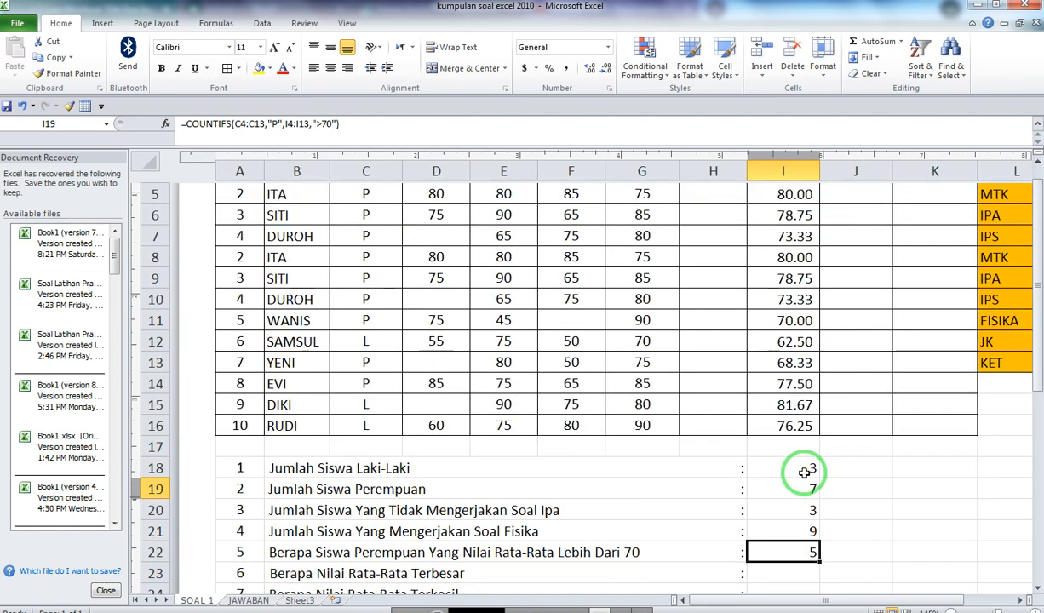
pyautogui.scroll(1, 803, 473)
pyautogui.scroll(-2, 762, 478)
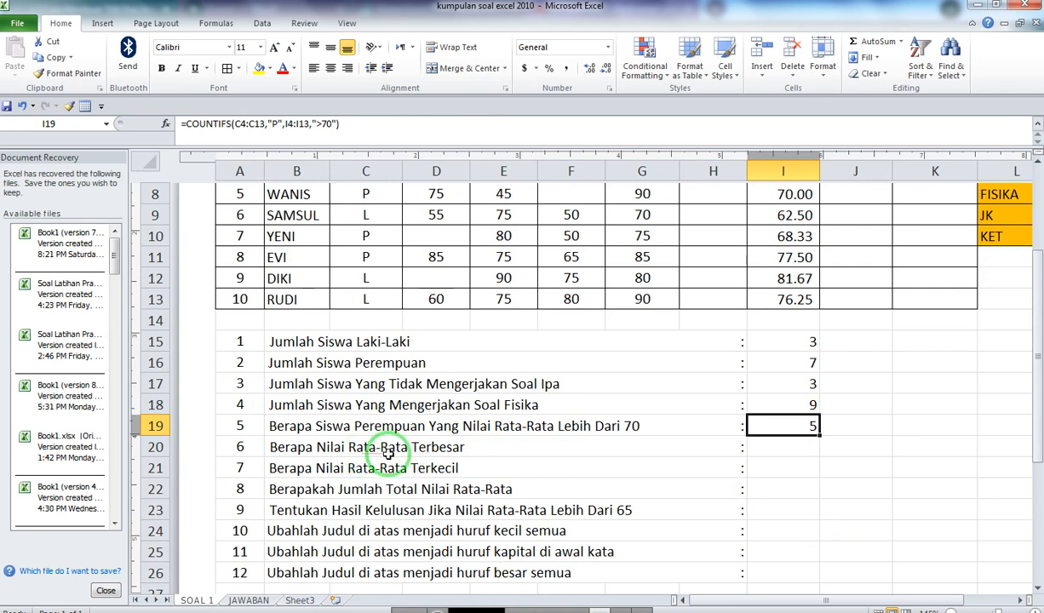
pyautogui.click(791, 447)
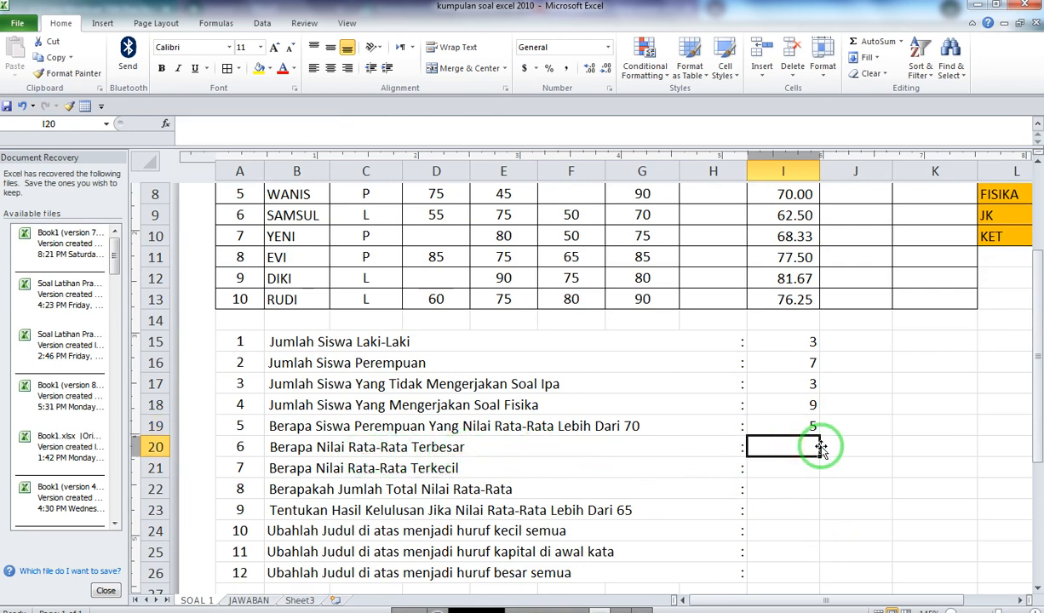
pyautogui.write('=')
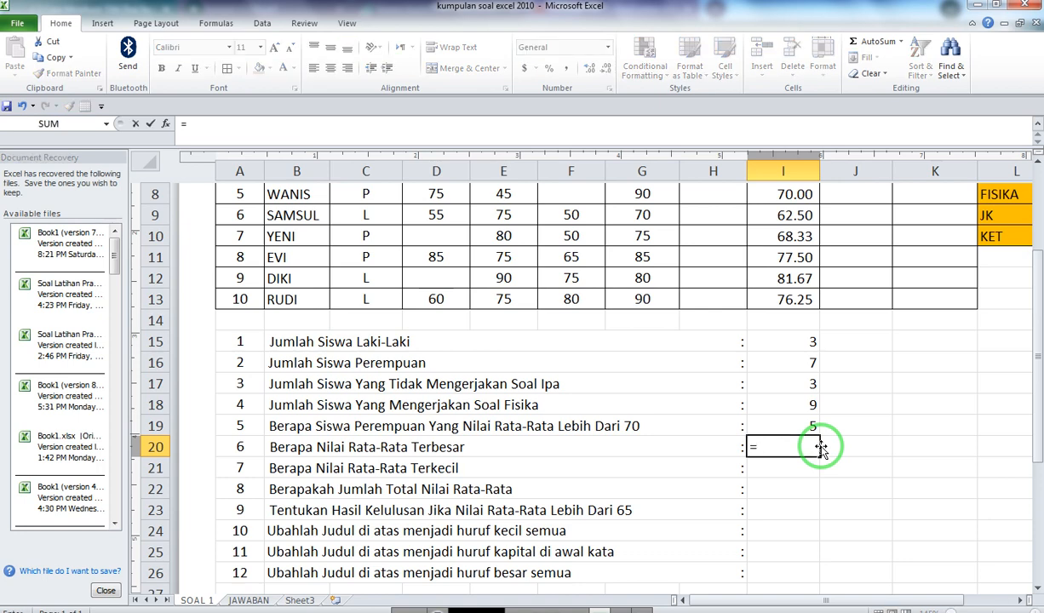
pyautogui.write('MAX(')
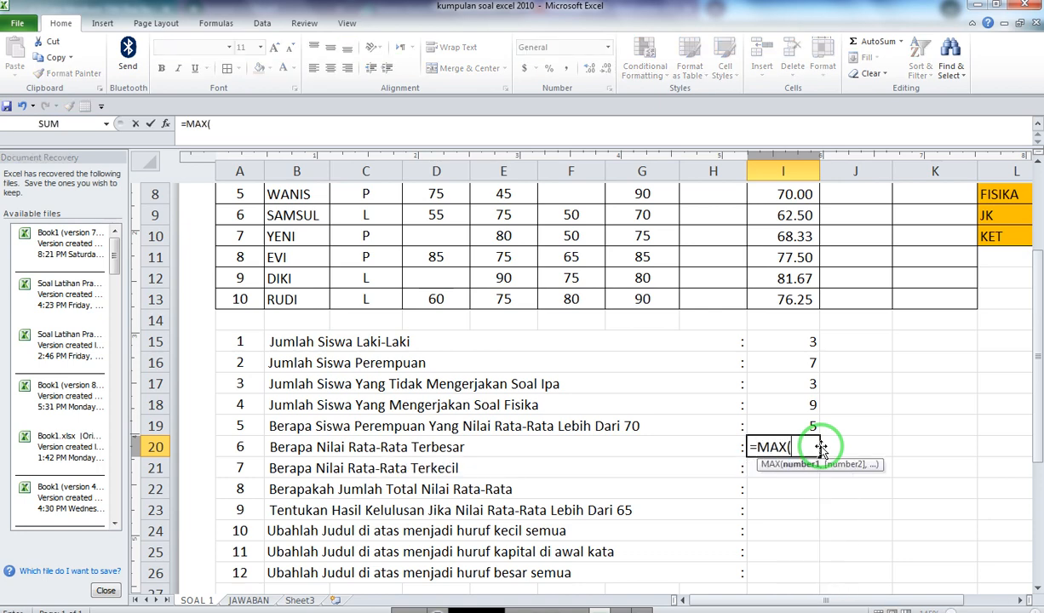
pyautogui.scroll(2, 797, 361)
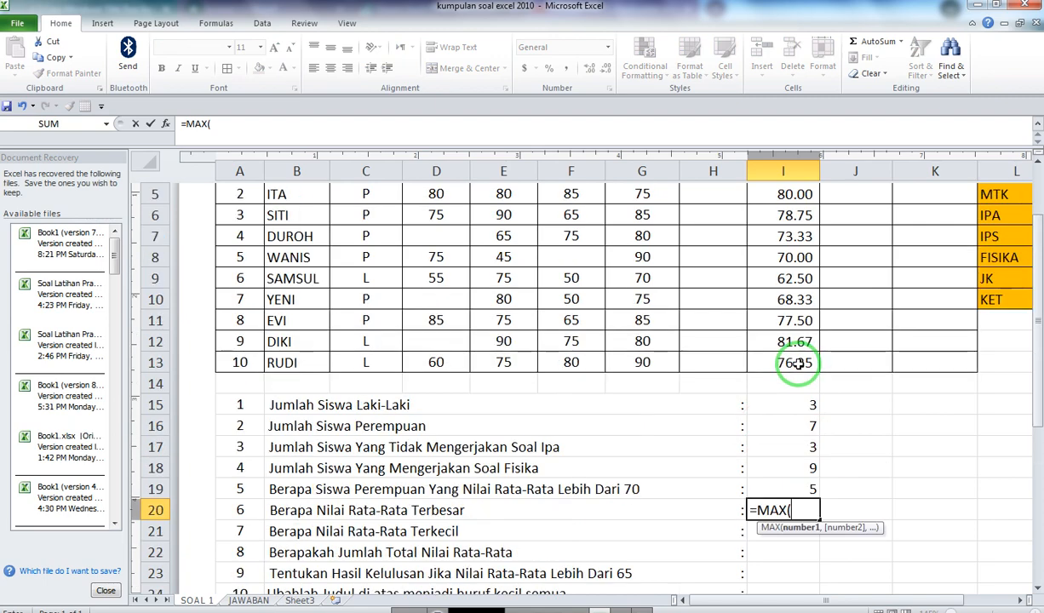
pyautogui.moveTo(796, 509); pyautogui.dragTo(783, 327)
pyautogui.press('Return')
pyautogui.scroll(-1, 749, 374)
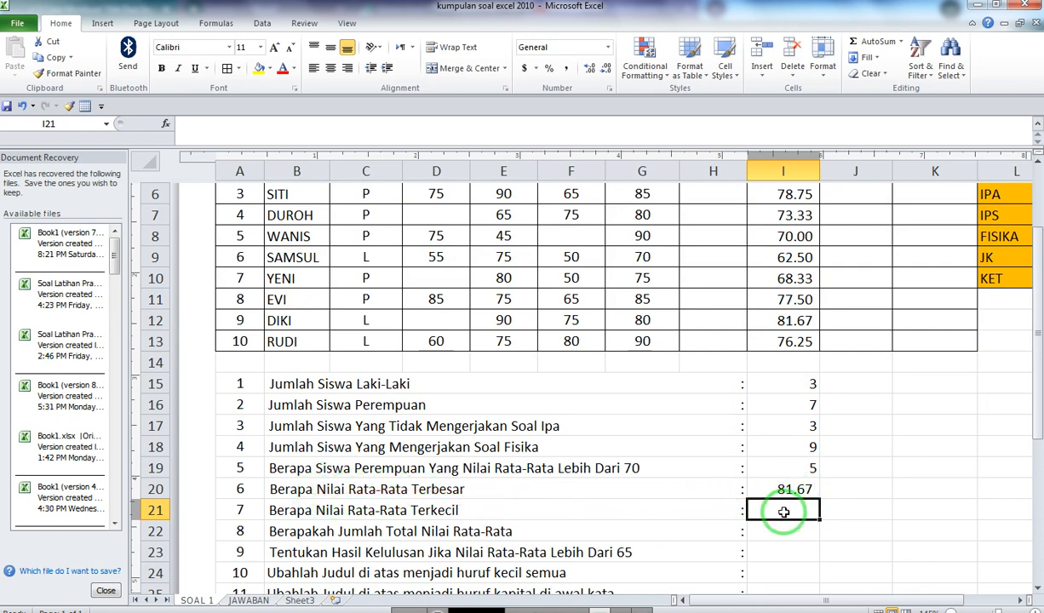
# - Answer "Berapa Nilai Rata-Rata Terkecil" in cell I21 with the formula =MIN(I4:I13)
pyautogui.scroll(1, 754, 426)
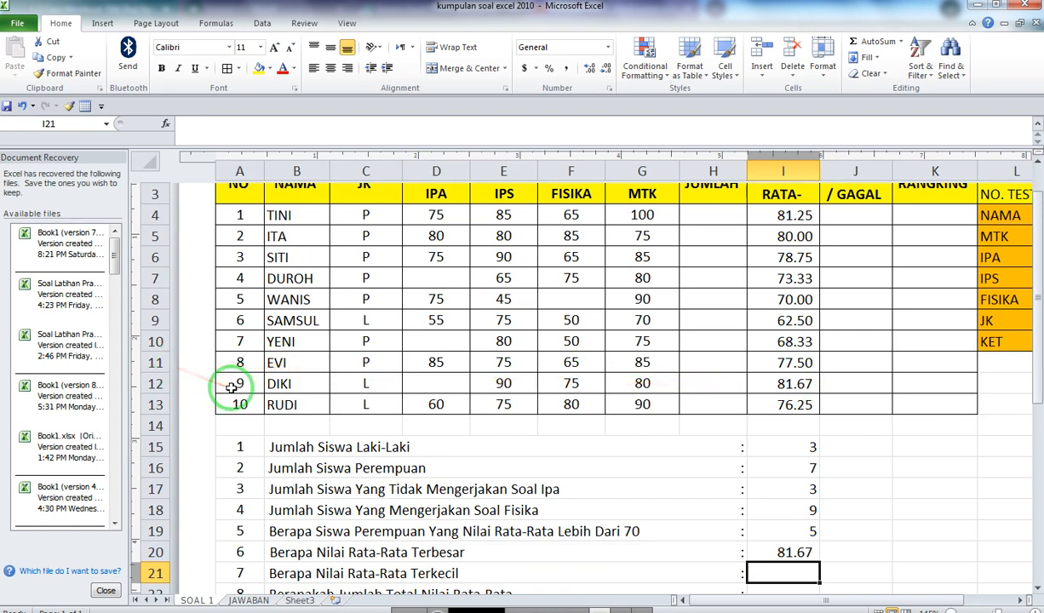
pyautogui.scroll(-1, 426, 434)
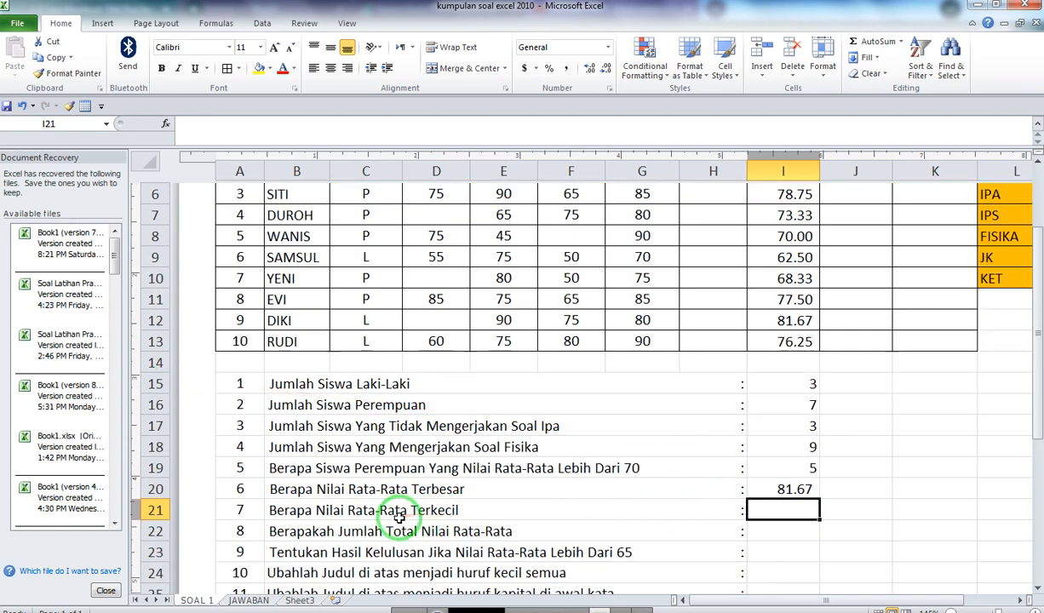
pyautogui.write('=MIN(')
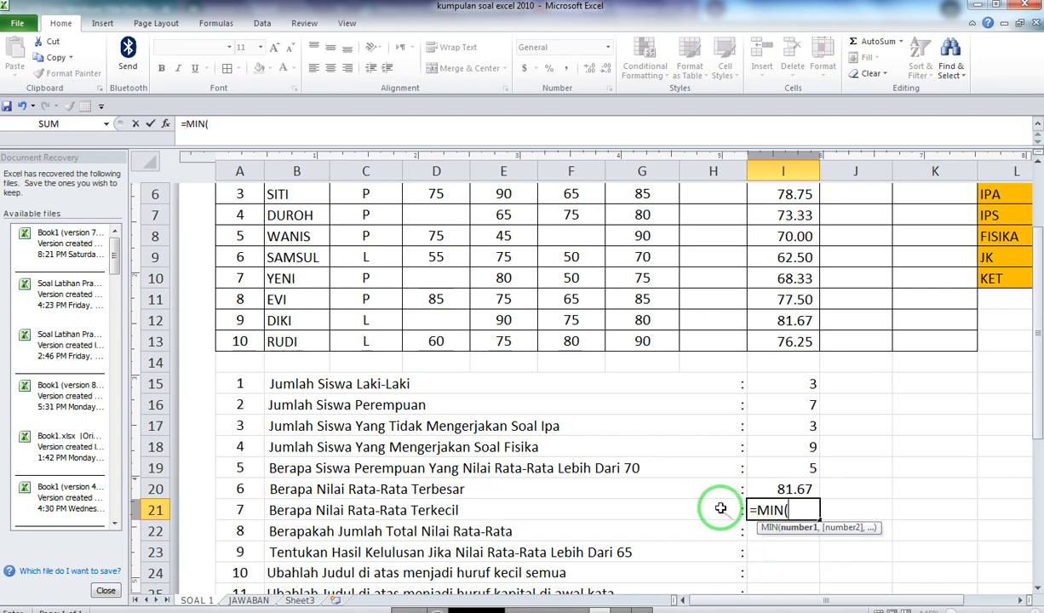
pyautogui.scroll(1, 817, 494)
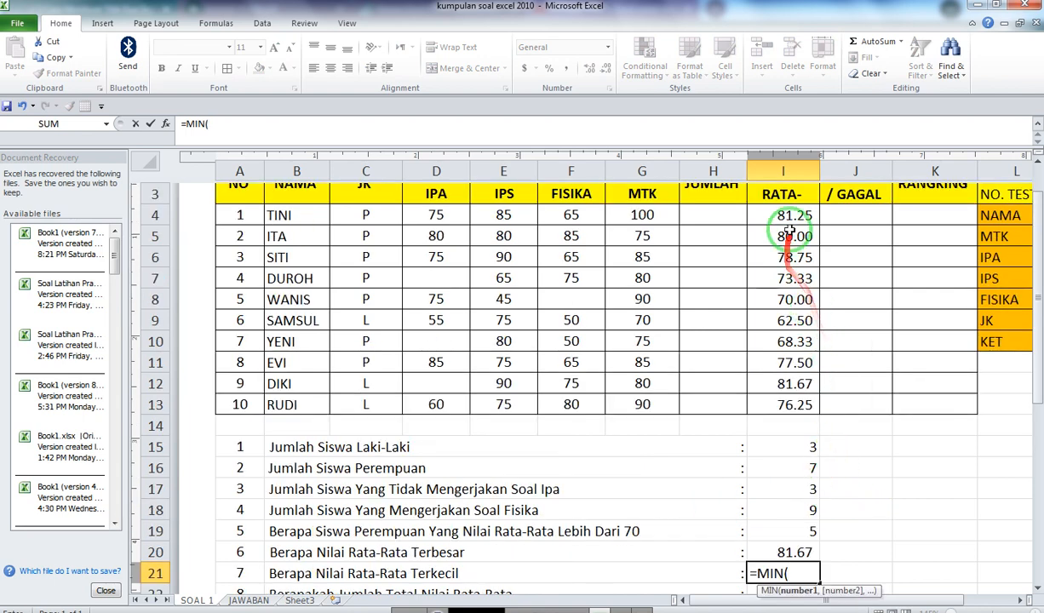
pyautogui.moveTo(785, 215); pyautogui.dragTo(786, 404)
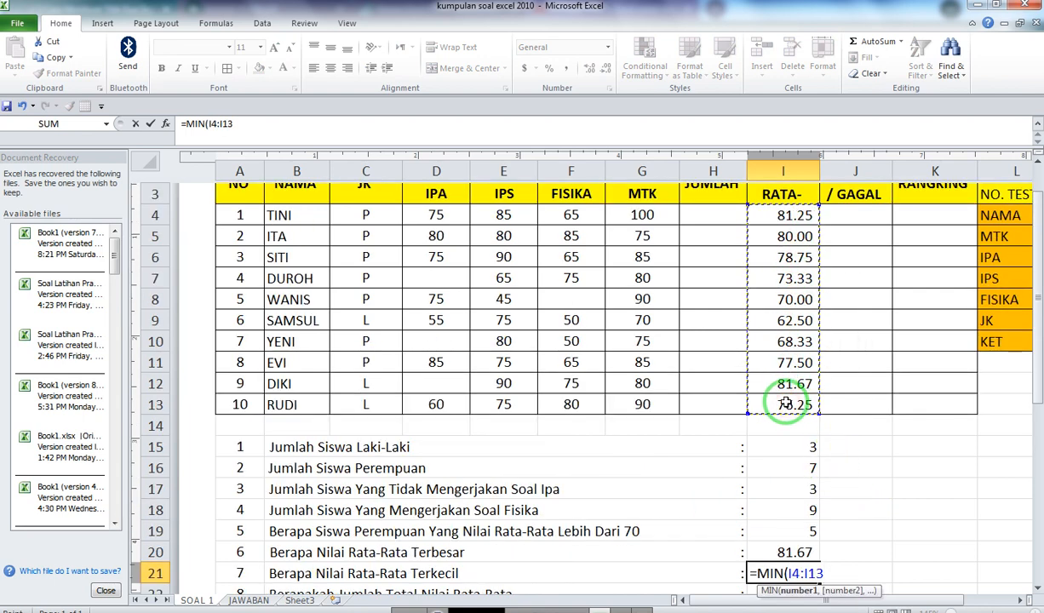
pyautogui.press('Return')
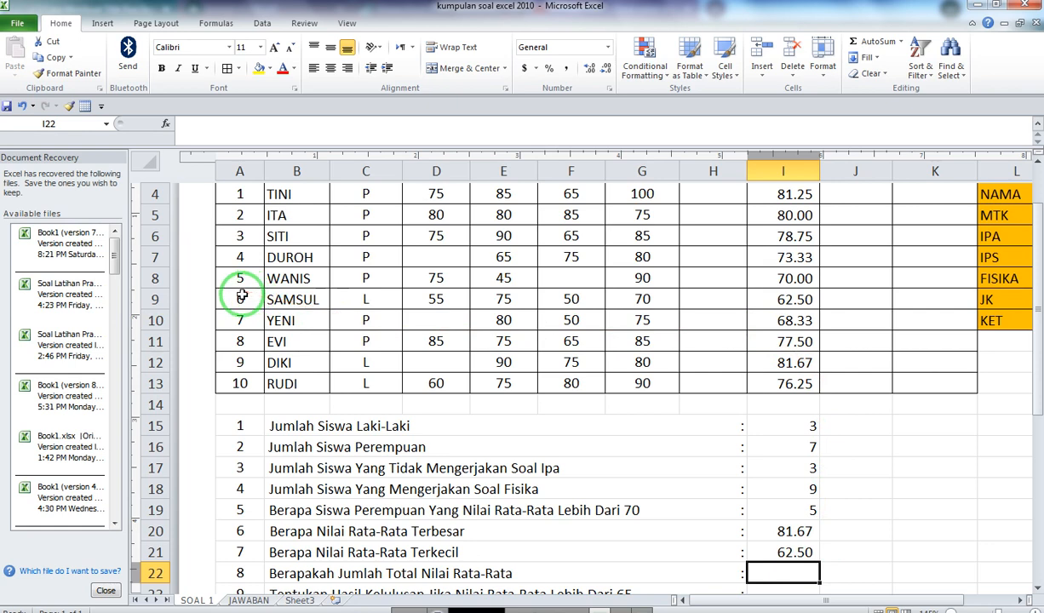
# - Answer "Berapakah Jumlah Total Nilai Rata-Rata" in cell I22 with the formula =SUM(I4:I13)
pyautogui.scroll(-1, 728, 508)
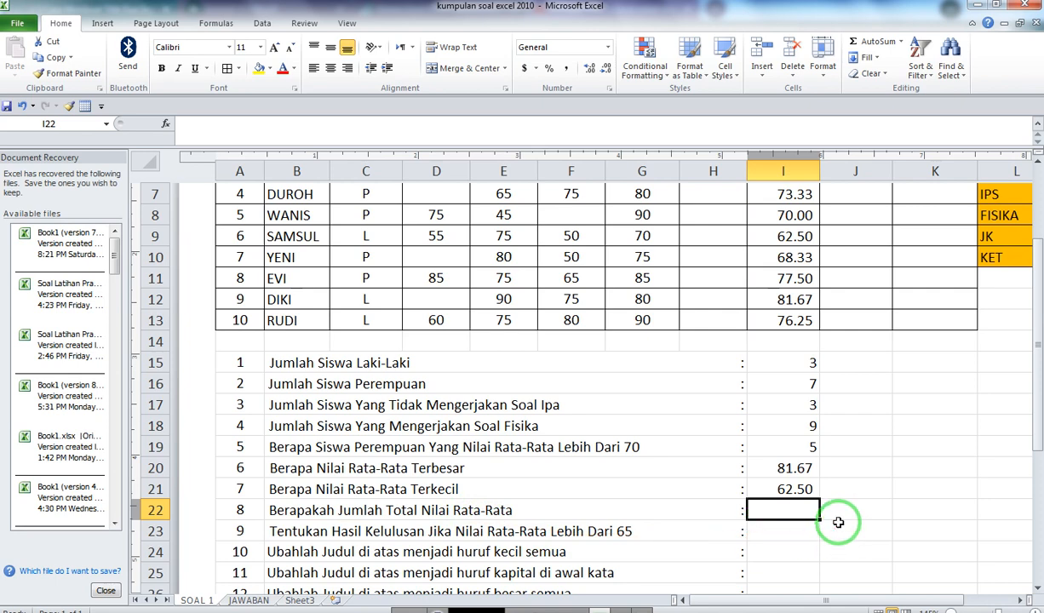
pyautogui.write('=SUM(')
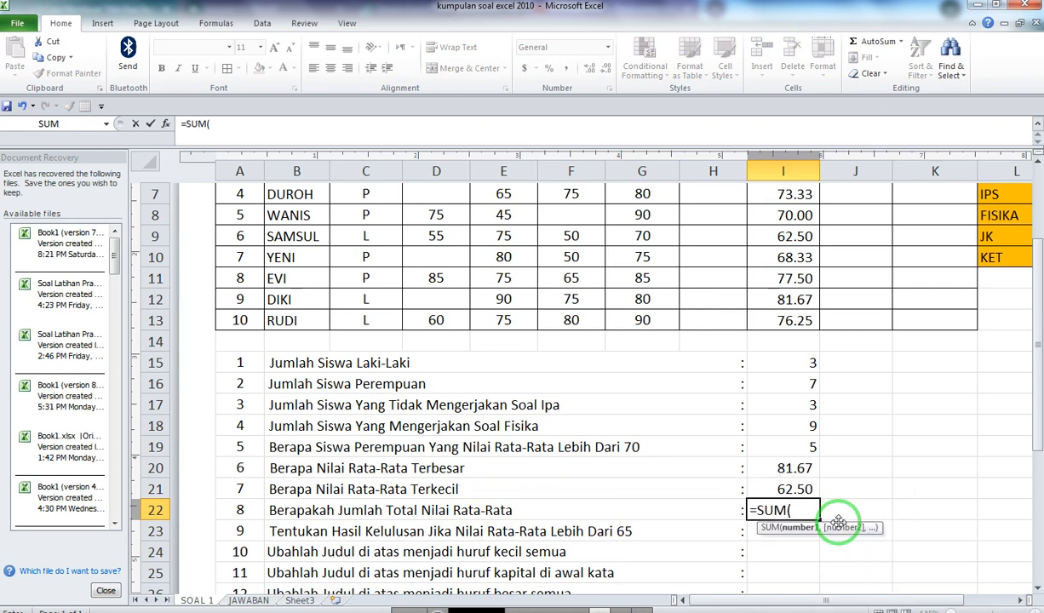
pyautogui.scroll(2, 792, 332)
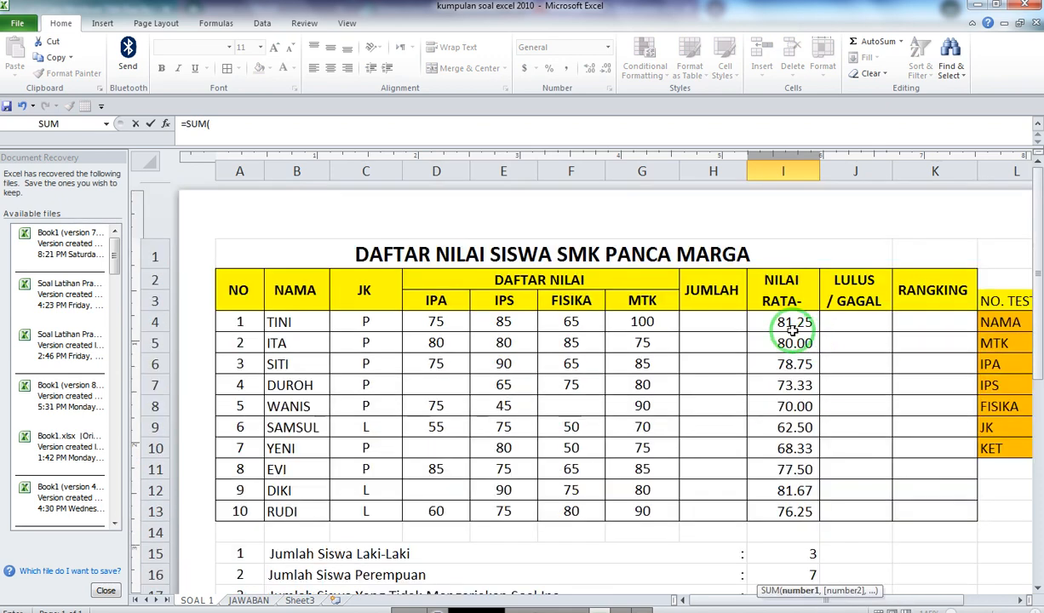
pyautogui.moveTo(793, 330); pyautogui.dragTo(784, 510)
pyautogui.press('Return')
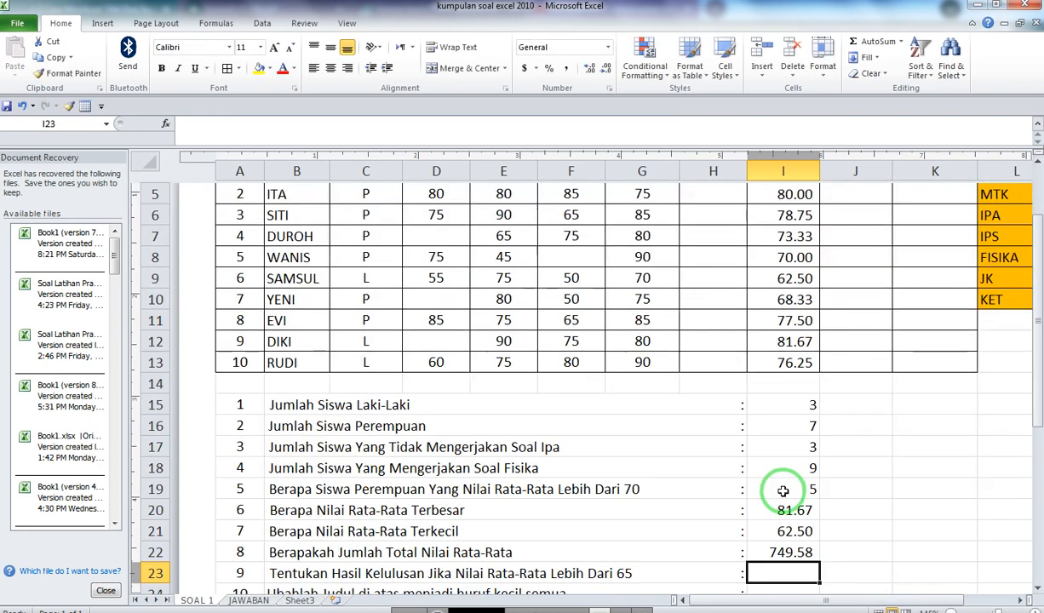
# - Begin an IF formula in cell J4, the first row of the LULUS / GAGAL column, for question 9
pyautogui.scroll(-1, 775, 468)
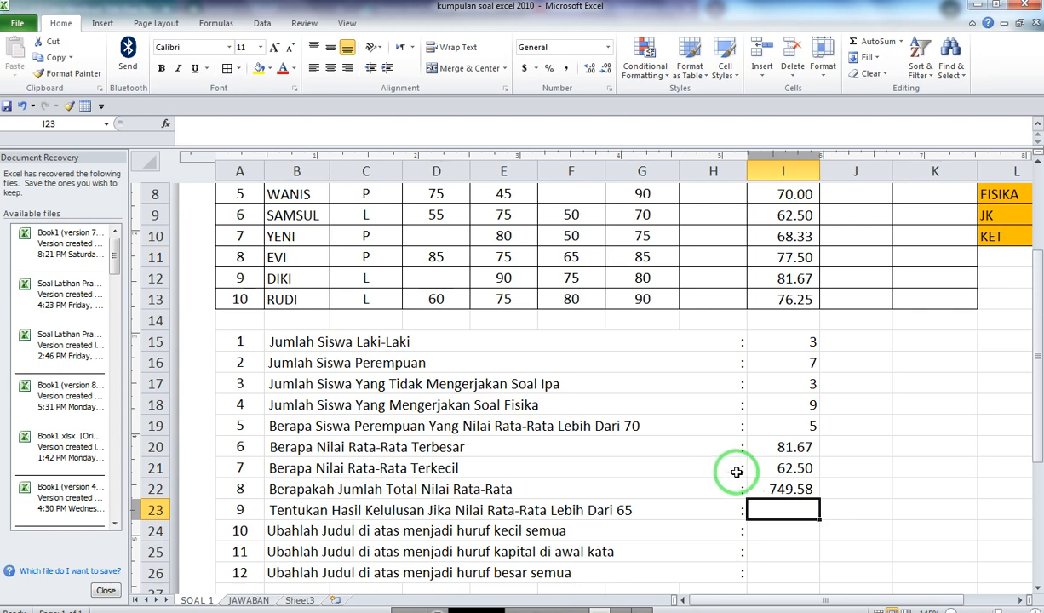
pyautogui.scroll(-1, 740, 475)
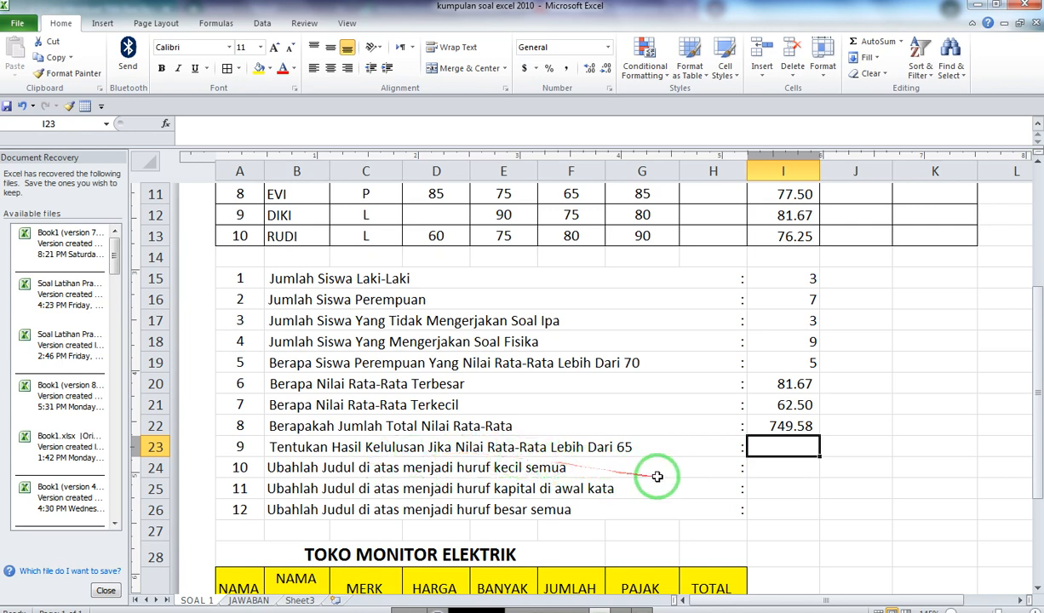
pyautogui.scroll(1, 684, 481)
pyautogui.scroll(2, 690, 477)
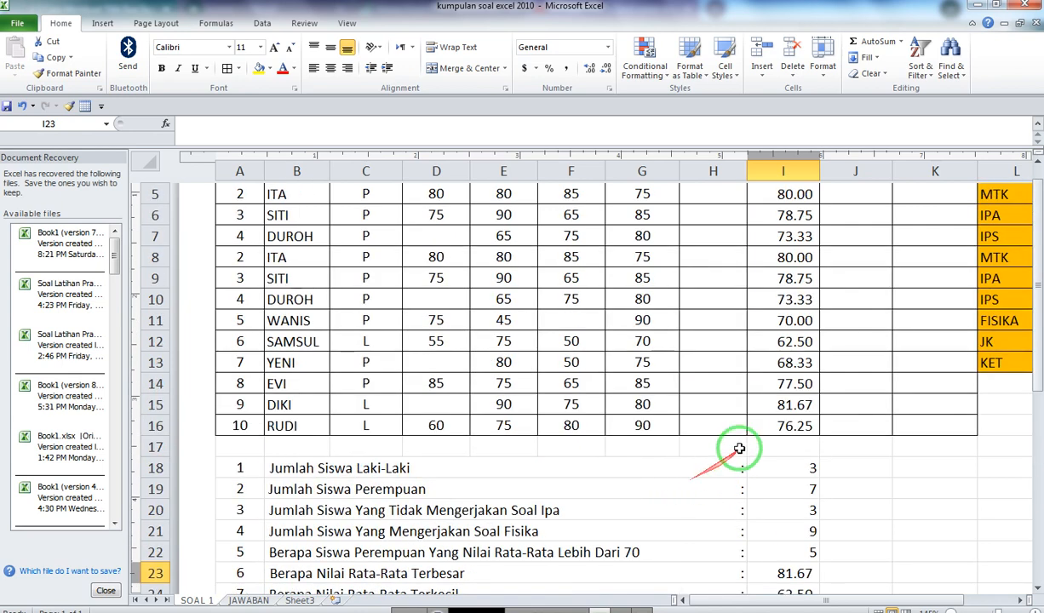
pyautogui.scroll(1, 809, 358)
pyautogui.click(858, 229)
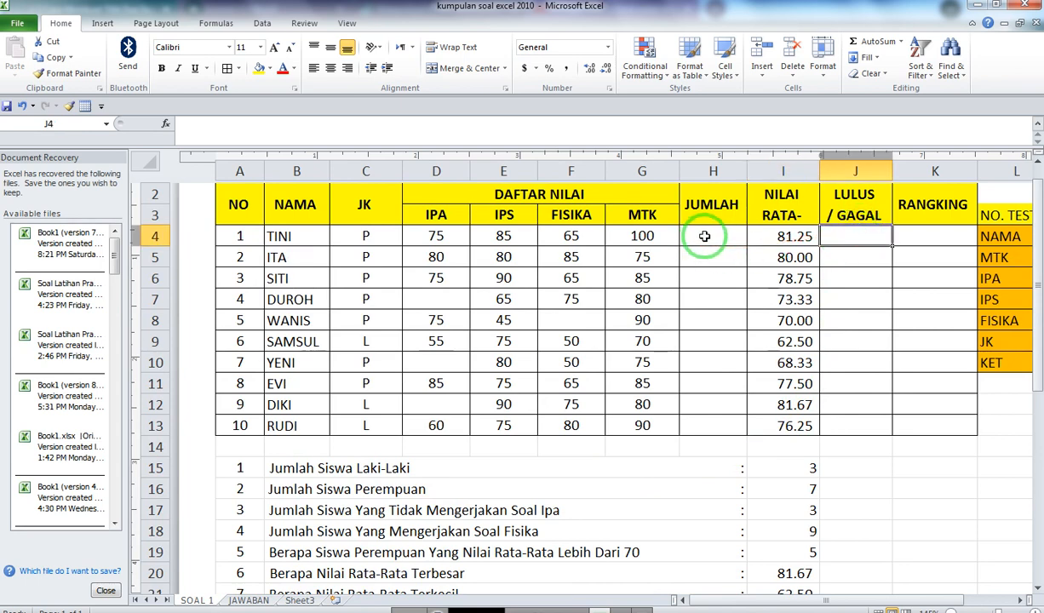
pyautogui.scroll(1, 879, 237)
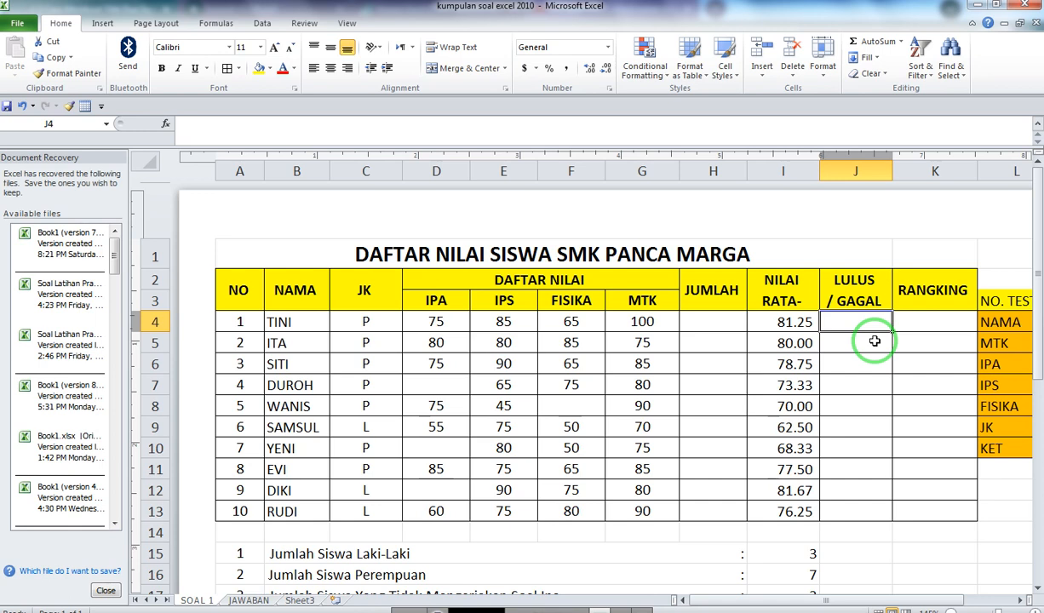
pyautogui.write('i')
pyautogui.press('BackSpace')
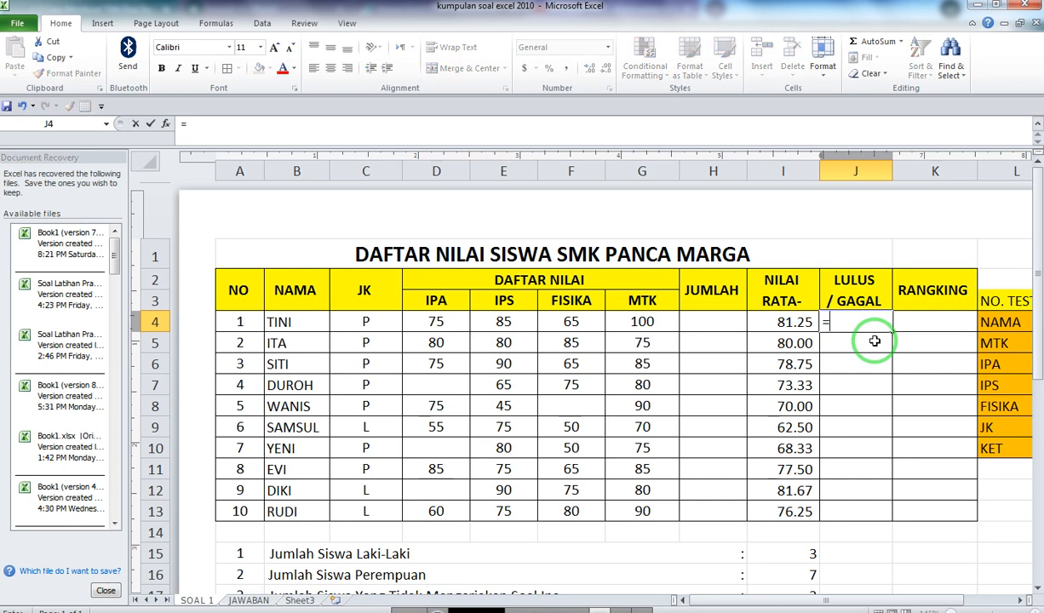
pyautogui.write('=IF(')
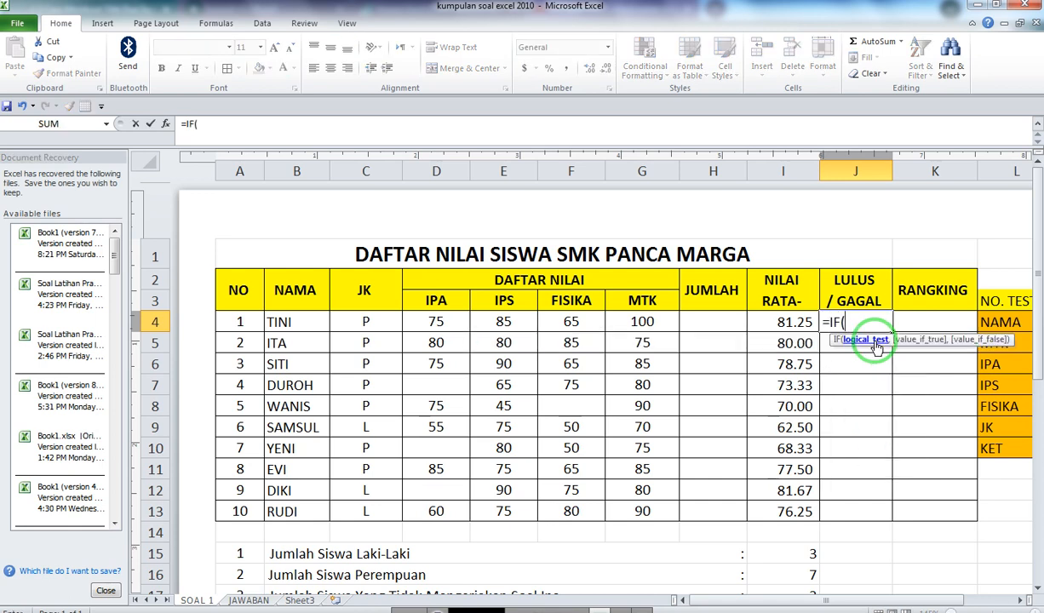
pyautogui.press('Left')
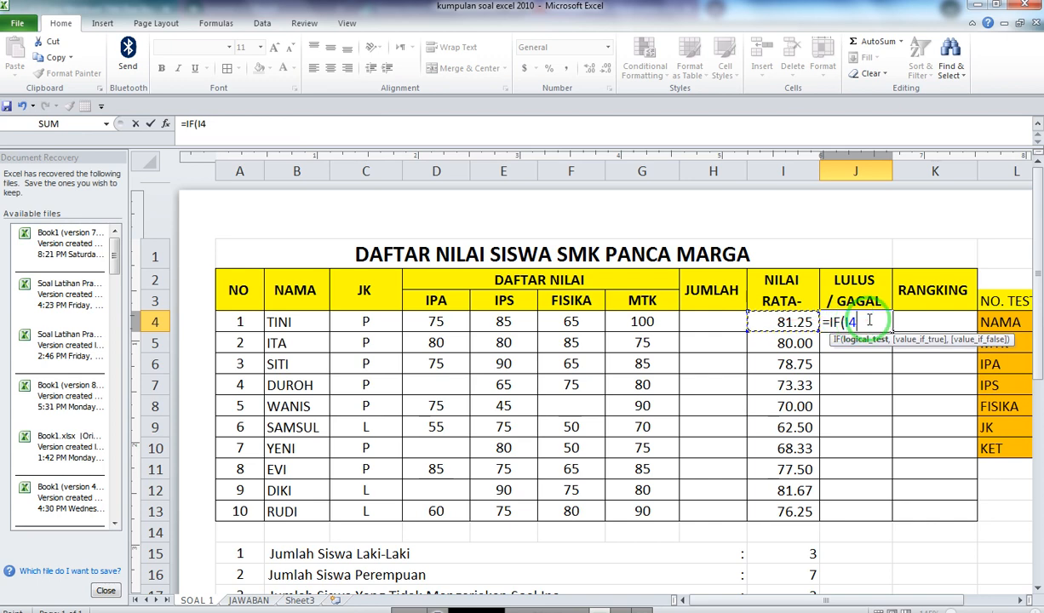
pyautogui.press('F8')
pyautogui.write('65')
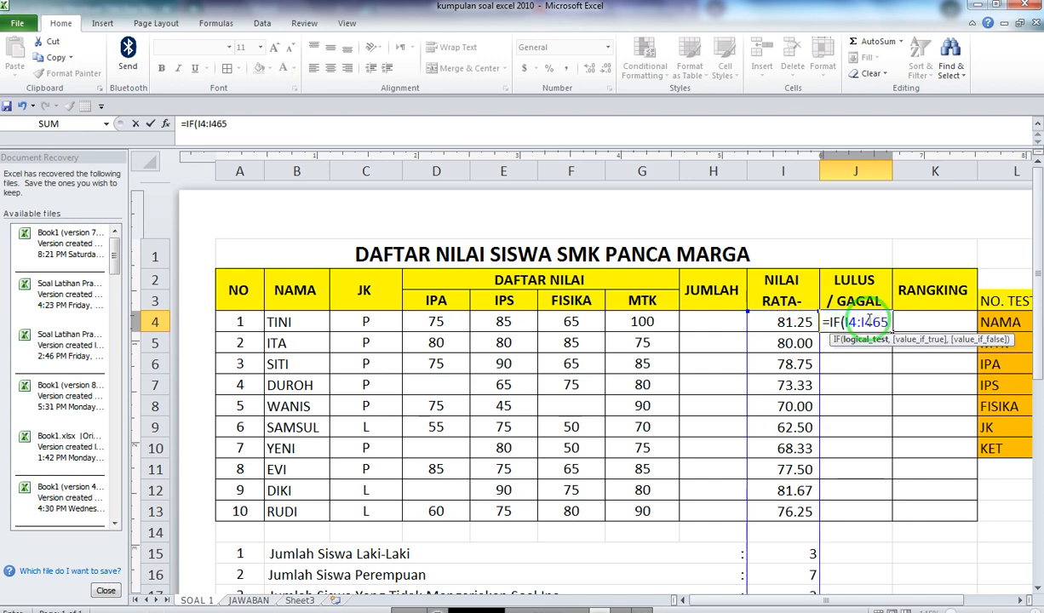
pyautogui.press('BackSpace')
pyautogui.press('BackSpace')
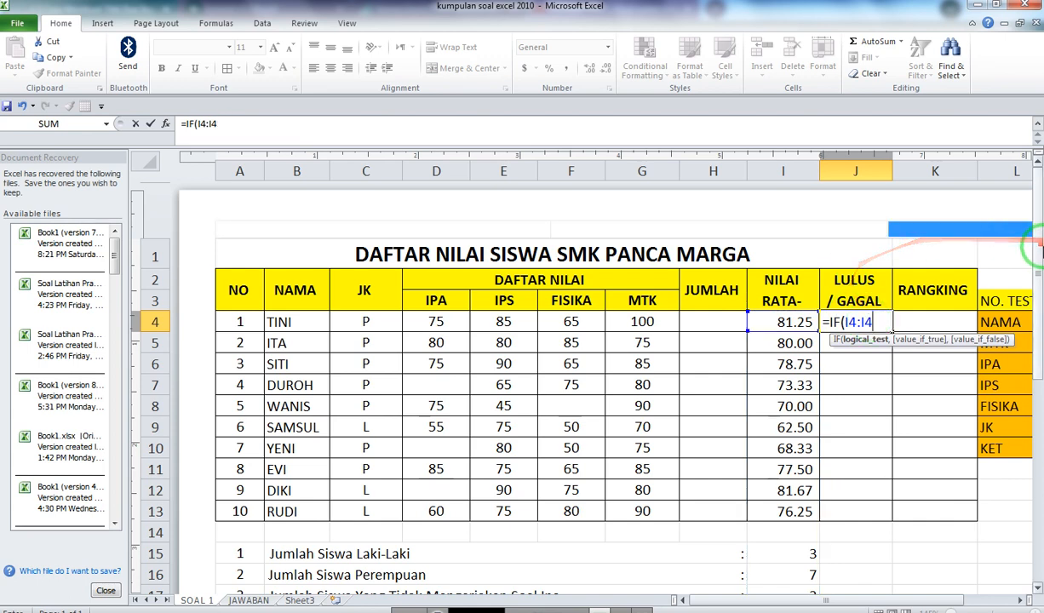
pyautogui.click(788, 326)
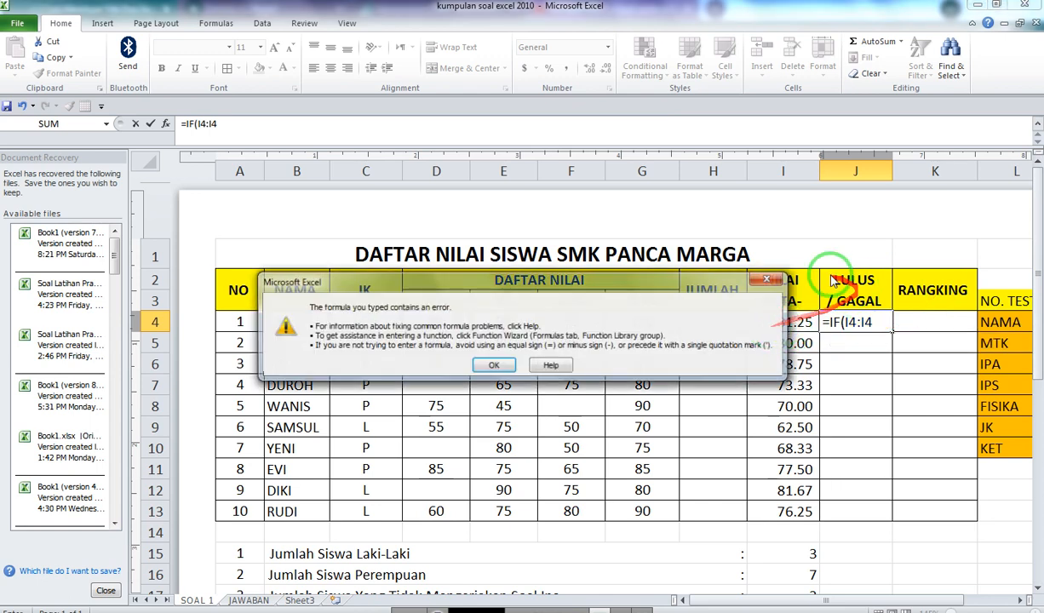
pyautogui.click(766, 279)
pyautogui.press('BackSpace')
pyautogui.press('BackSpace')
pyautogui.press('BackSpace')
pyautogui.press('BackSpace')
pyautogui.press('BackSpace')
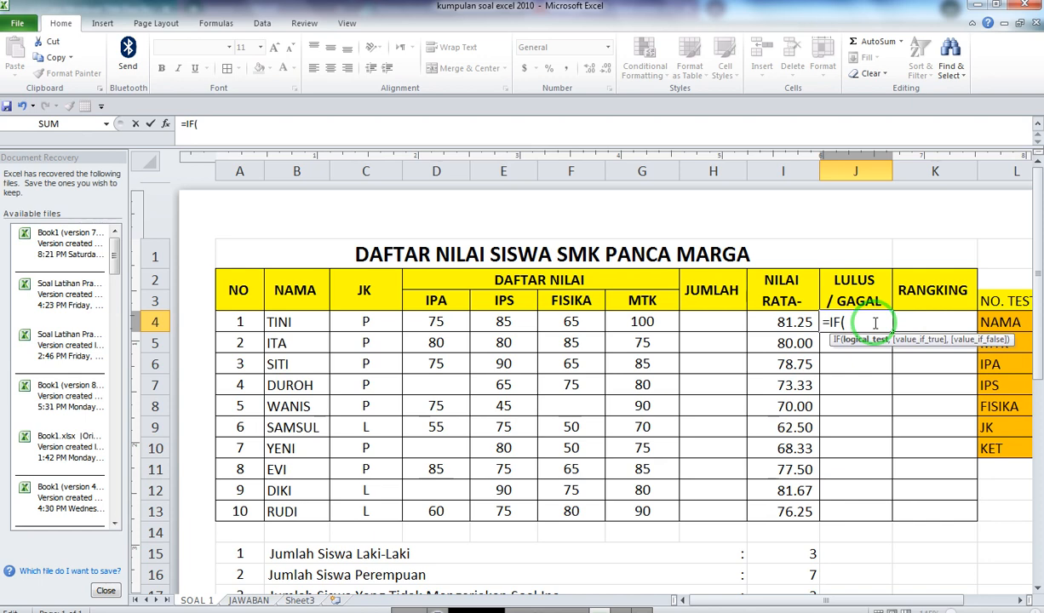
# - Complete the pass/fail formula in cell J4 as =IF(I4>75,"LULUS","GAGAL")
pyautogui.click(767, 324)
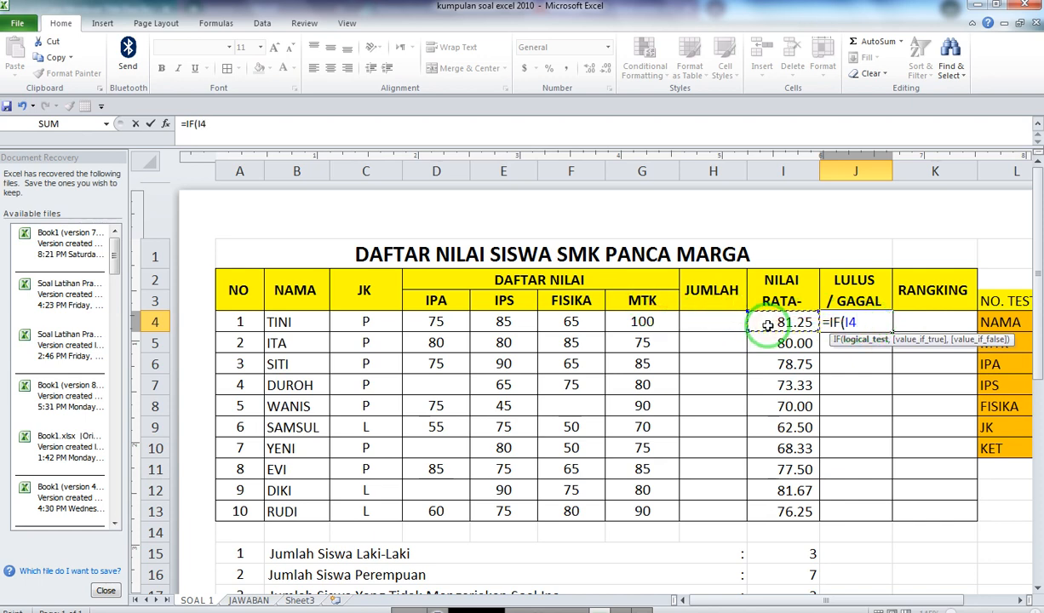
pyautogui.write('>')
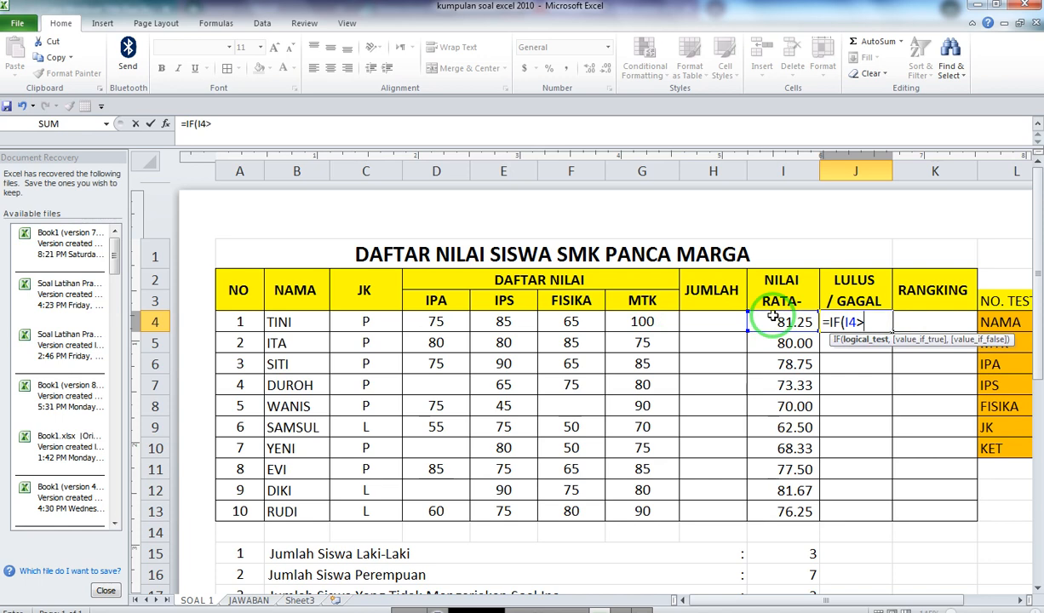
pyautogui.write('75,')
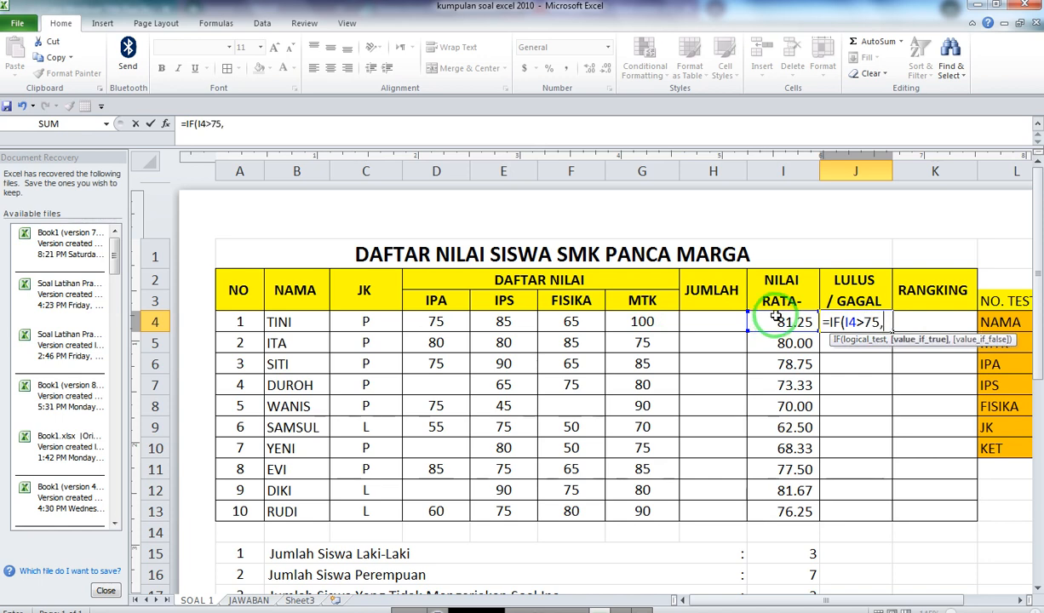
pyautogui.write('"LULUS:')
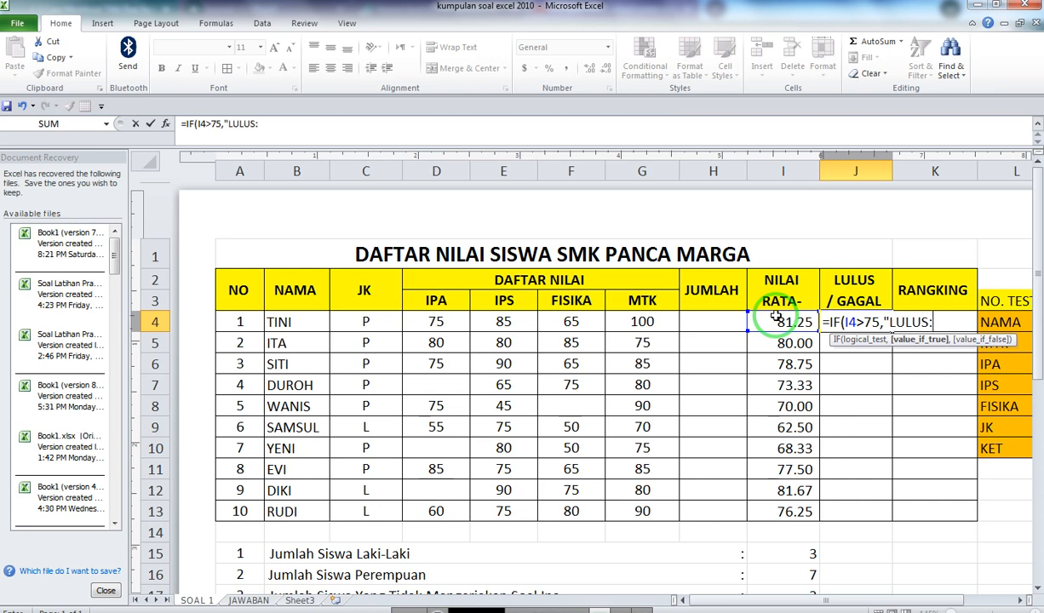
pyautogui.press('BackSpace')
pyautogui.write('",')
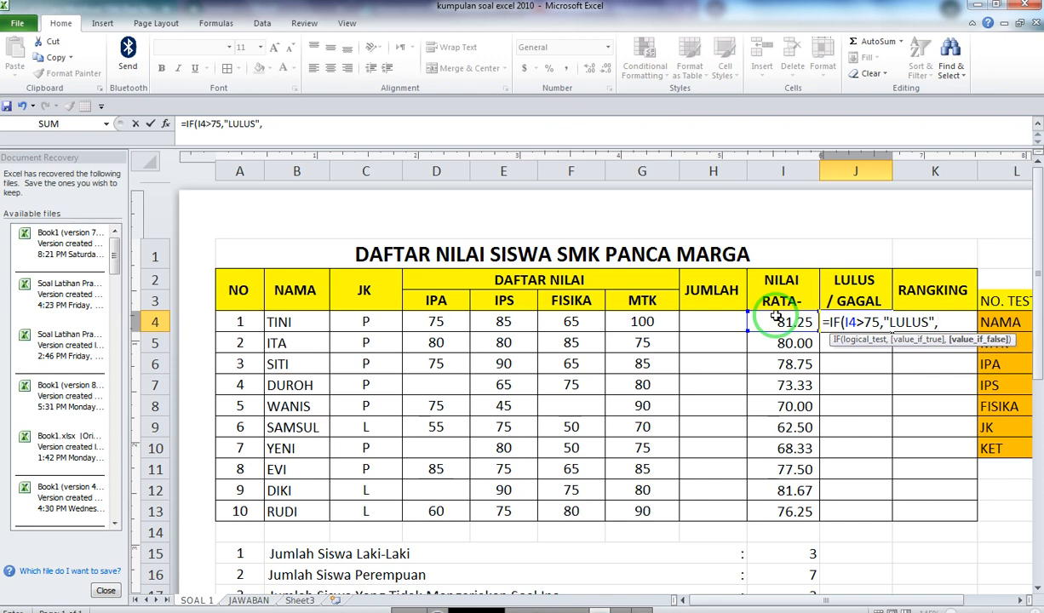
pyautogui.write('"GAGAL')
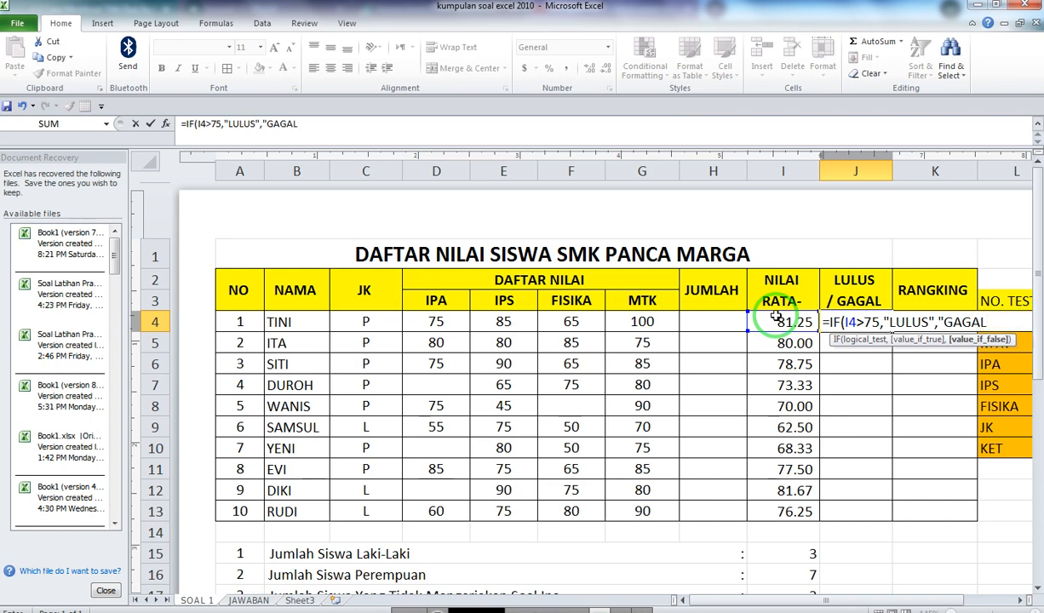
pyautogui.write('"')
pyautogui.press('Return')
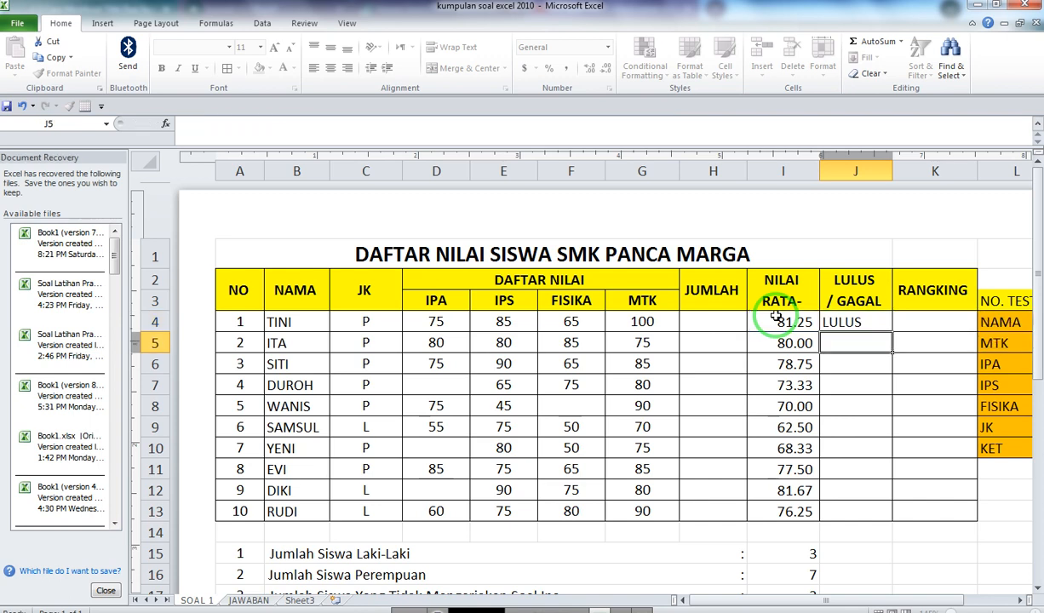
# - Fill the IF formula from cell J4 down through J13 for all the students
pyautogui.press('Up')
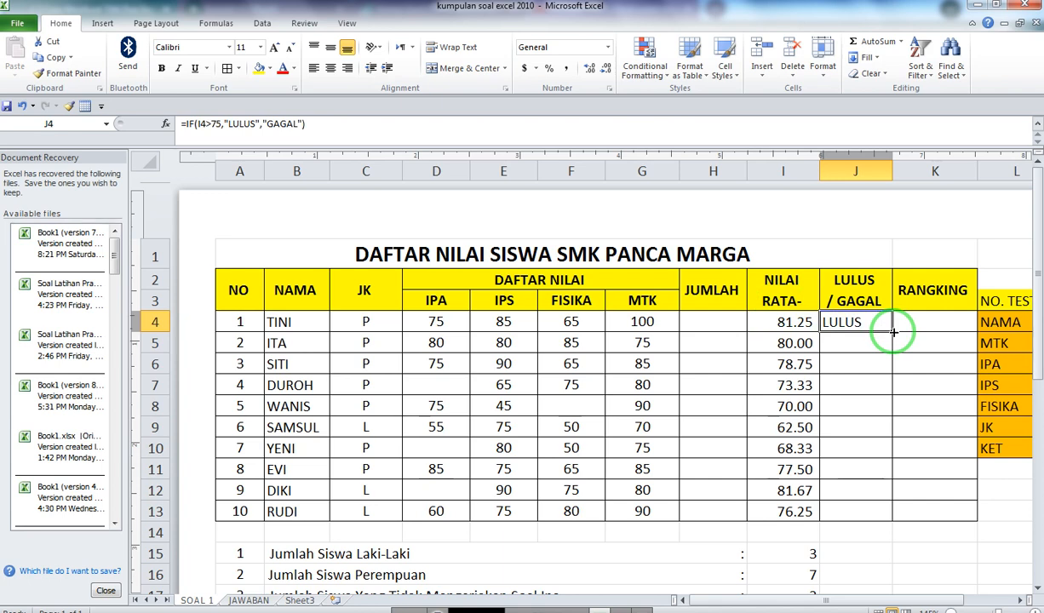
pyautogui.moveTo(893, 332); pyautogui.dragTo(887, 517)
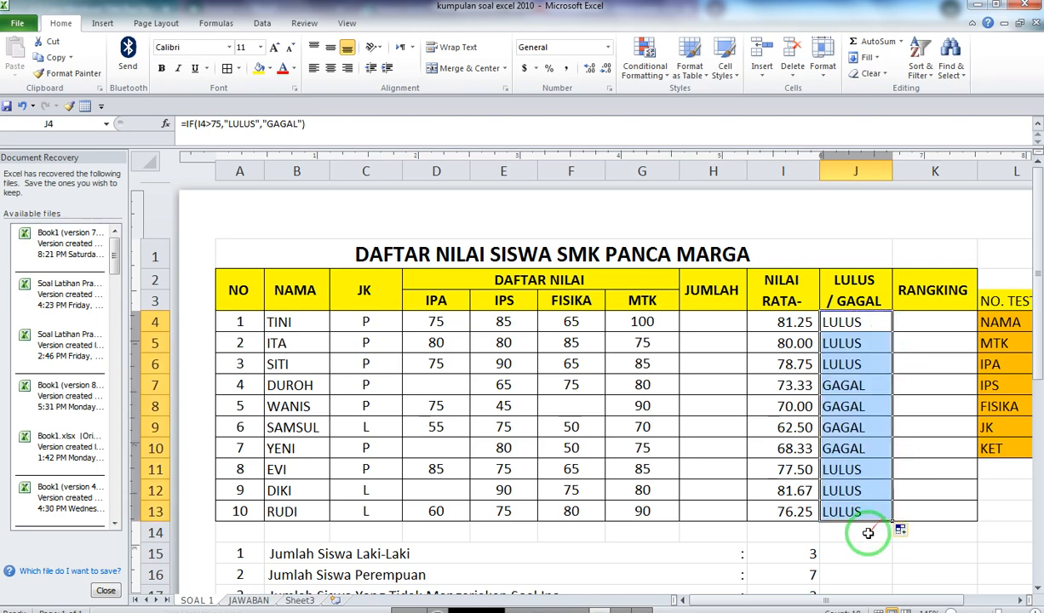
pyautogui.click(859, 536)
# - Enter the uppercase sample text ROTI in cell I24 beside question 10 about changing text to lowercase
pyautogui.scroll(-3, 820, 380)
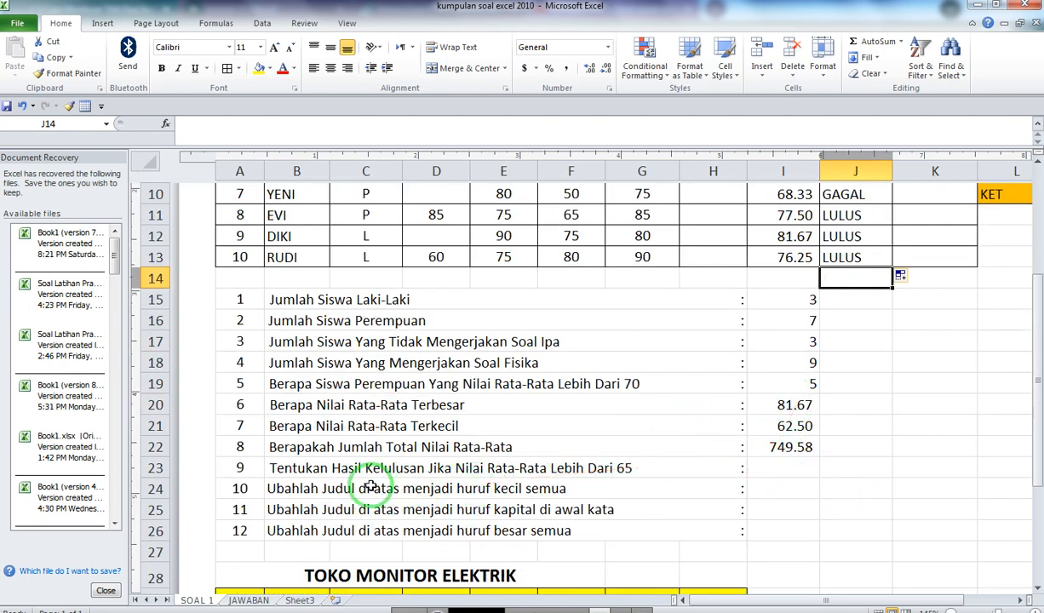
pyautogui.scroll(-1, 344, 482)
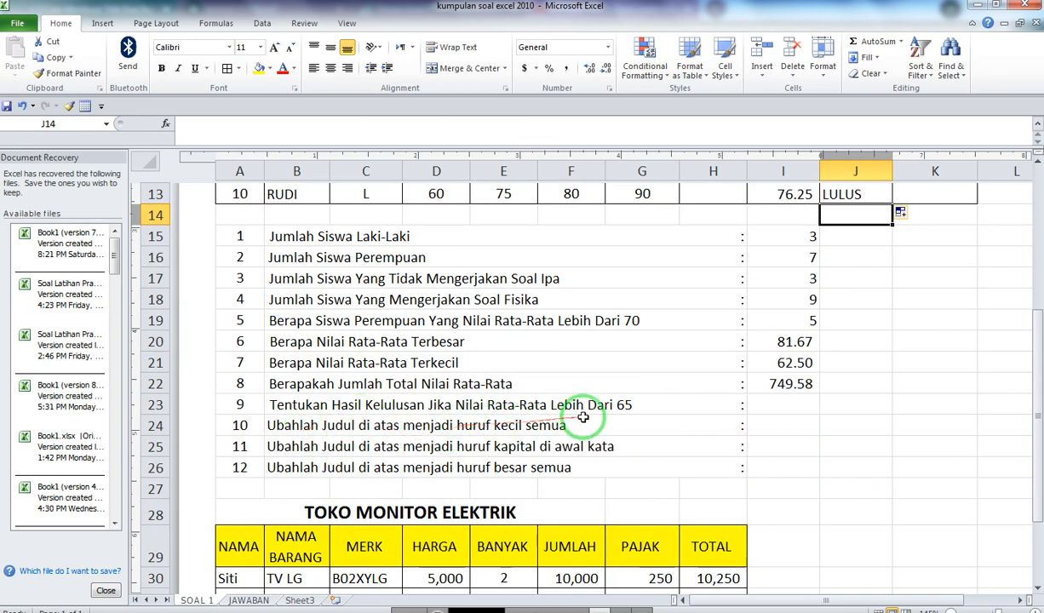
pyautogui.click(783, 430)
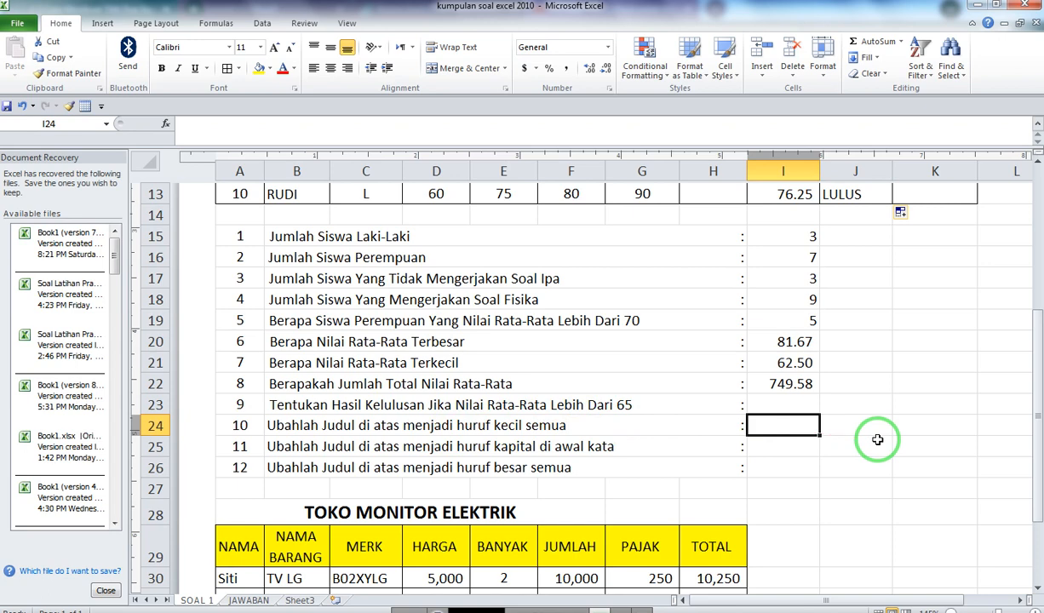
pyautogui.write('ROTI')
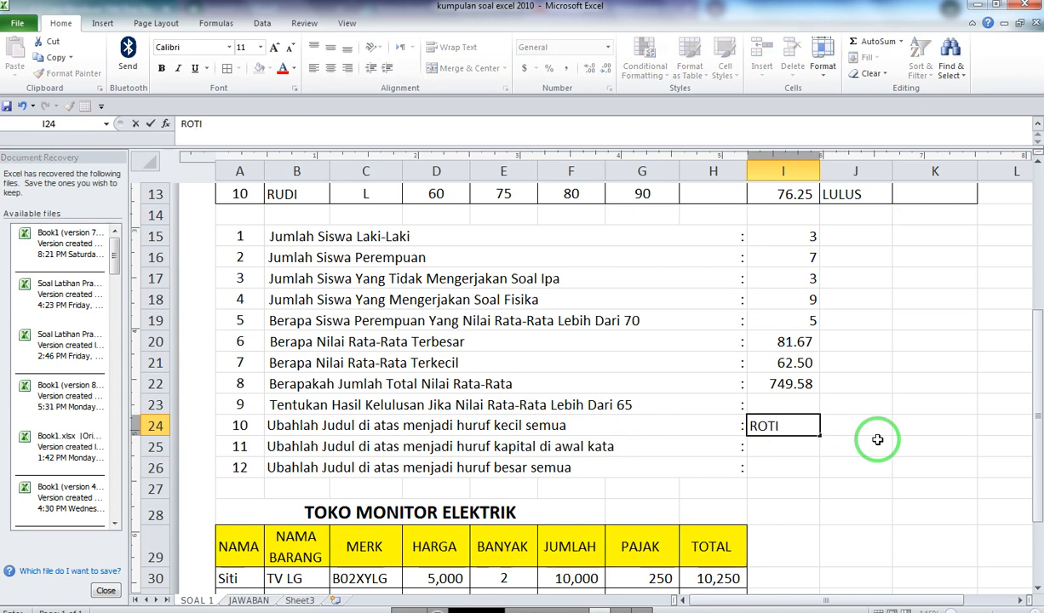
pyautogui.press('Tab')
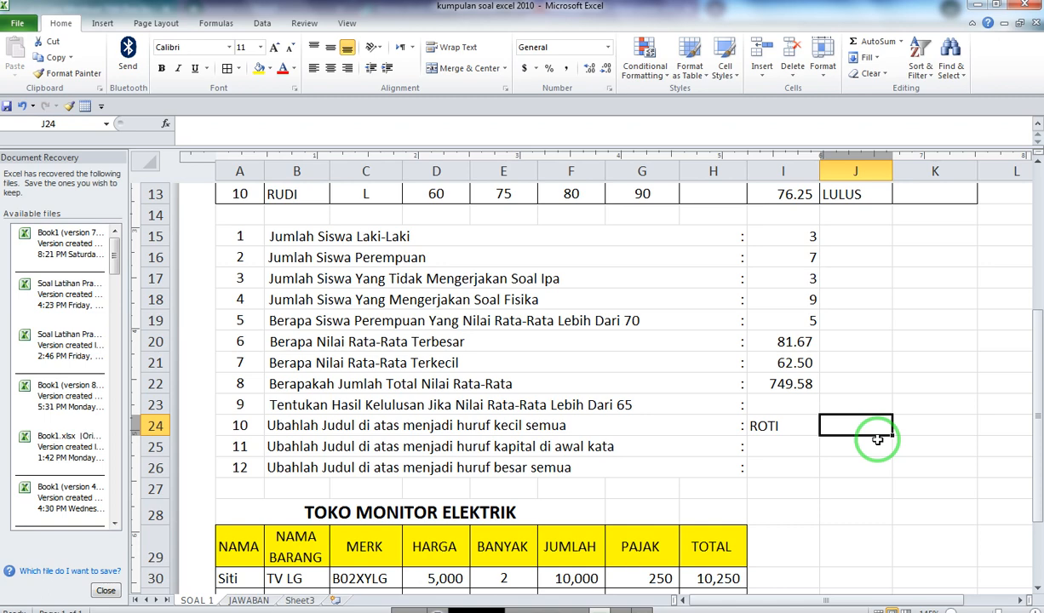
# - Convert the sample text to lowercase in cell J24 with the formula =LOWER(I24)
pyautogui.write('=')
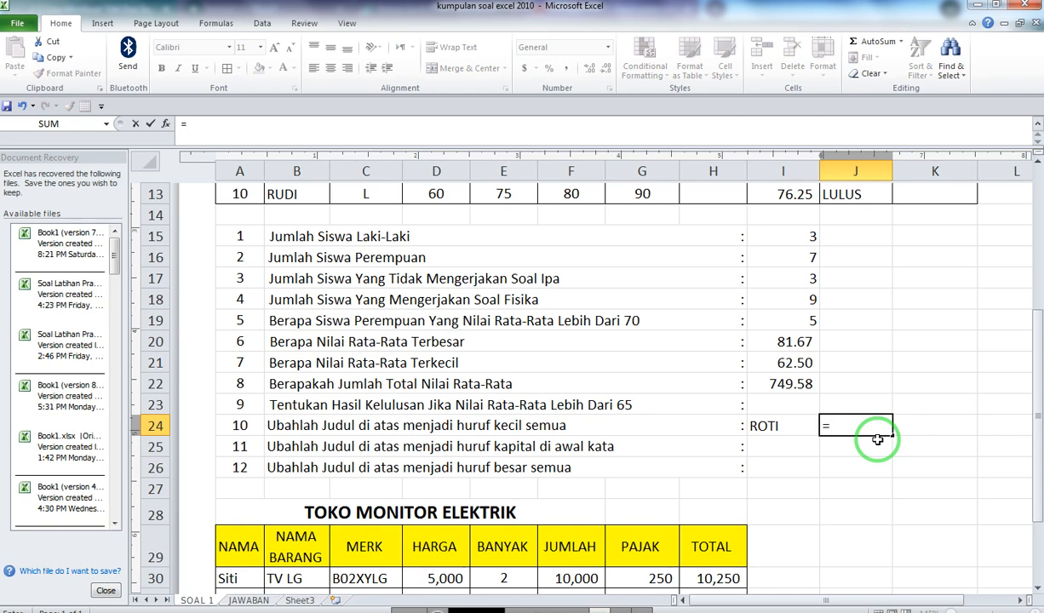
pyautogui.write('lowe')
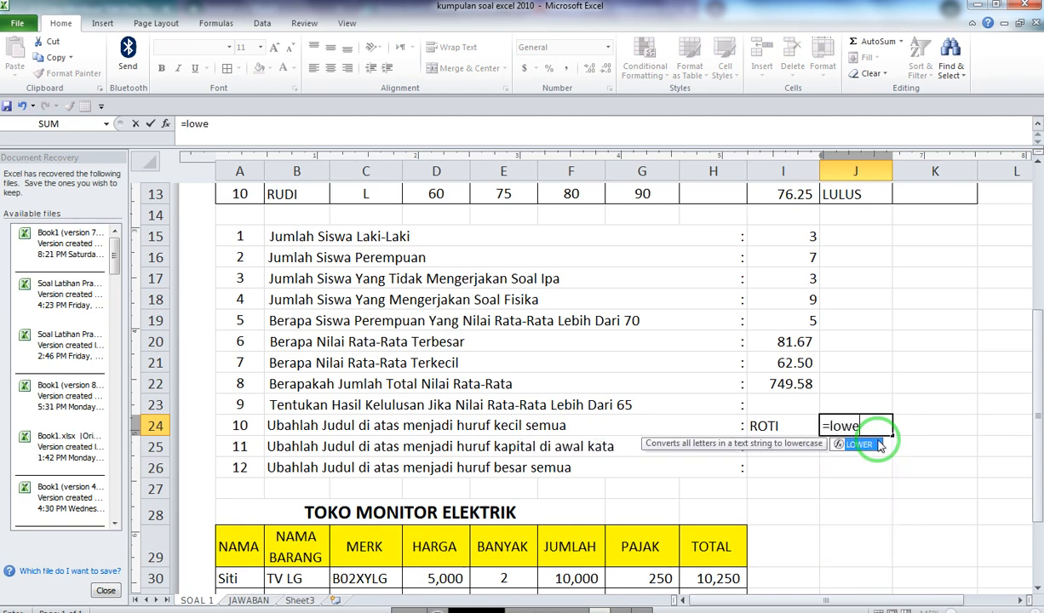
pyautogui.write('r(')
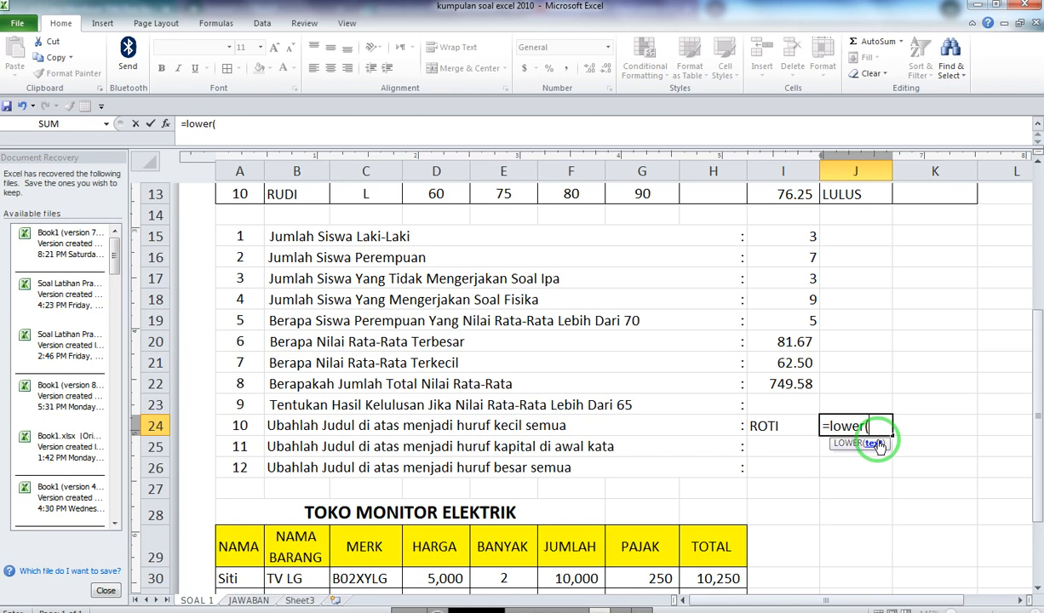
pyautogui.press('Left')
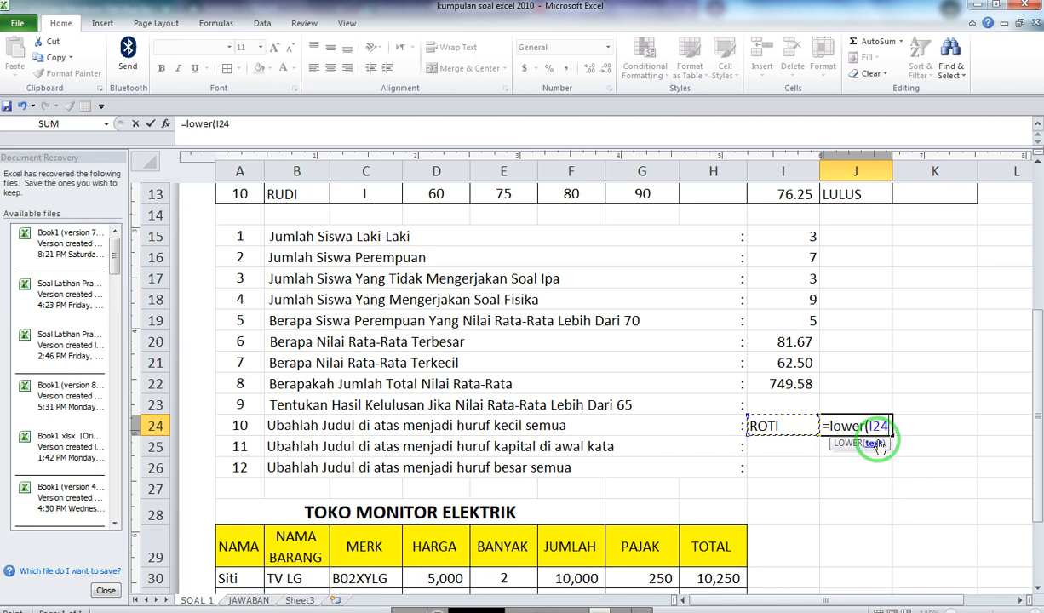
pyautogui.press('Return')
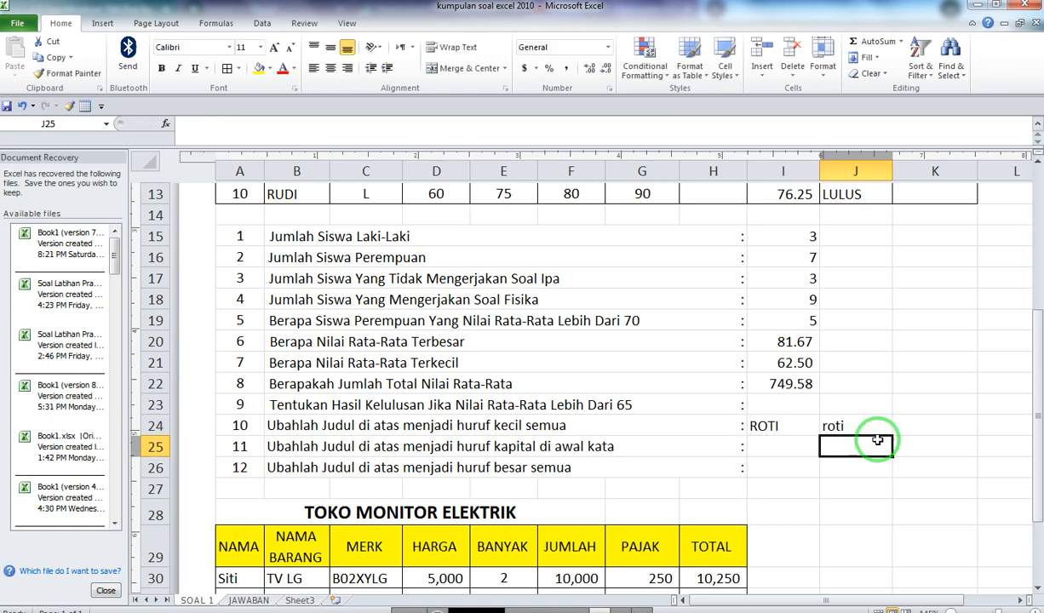
# - Enter the uppercase sample text ROTI TAWAR in cell K24
pyautogui.press('Left')
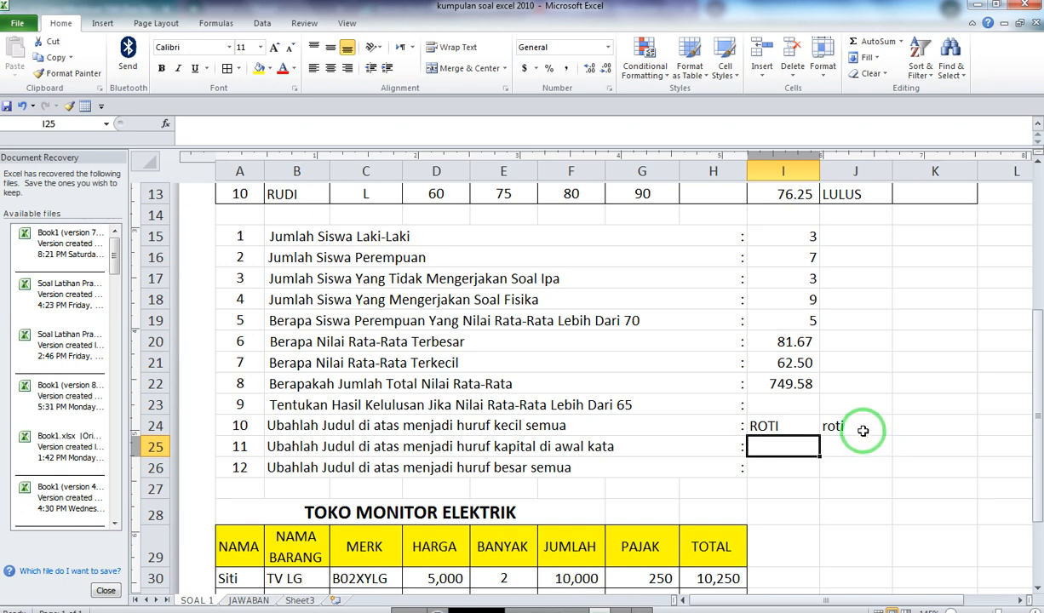
pyautogui.click(858, 427)
pyautogui.click(762, 430)
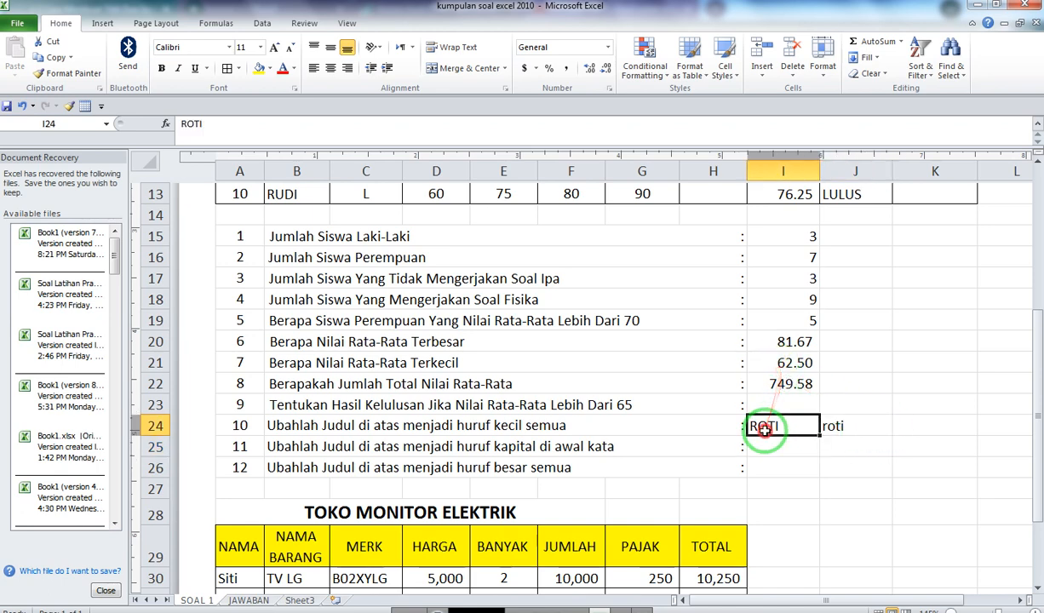
pyautogui.click(908, 428)
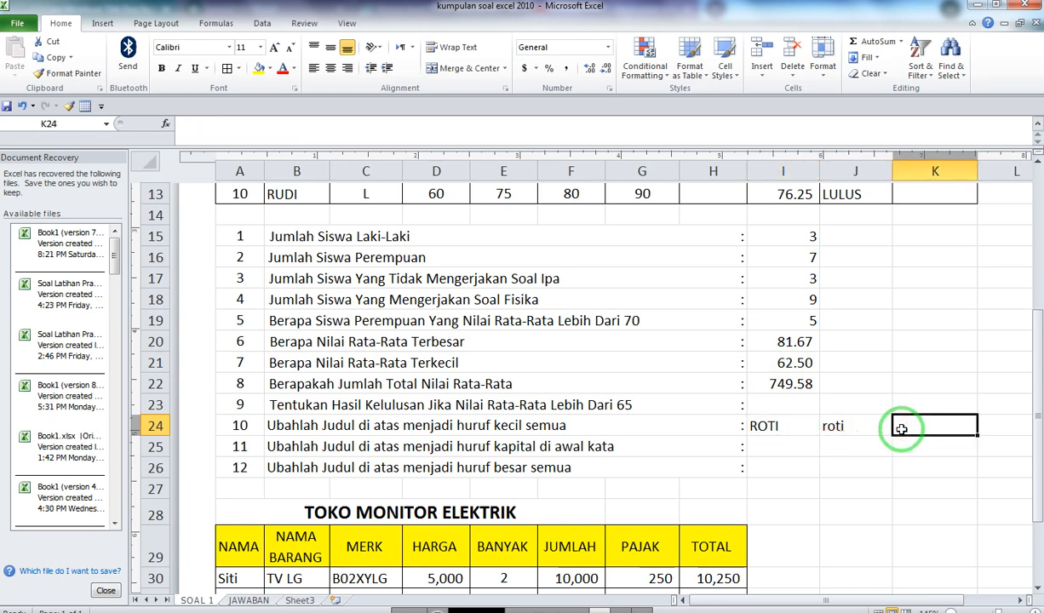
pyautogui.doubleClick(900, 428)
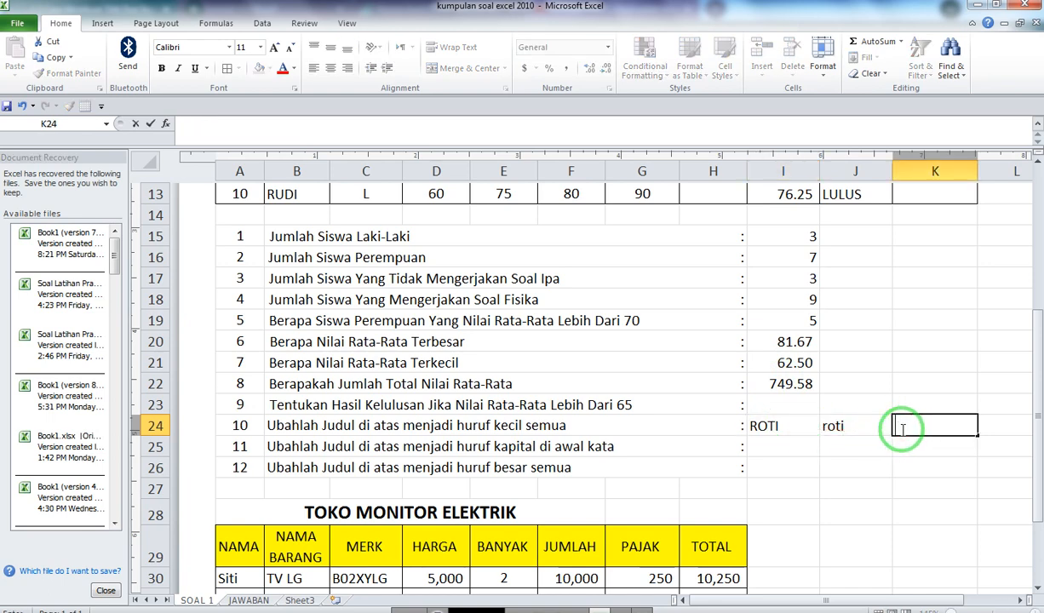
pyautogui.write('ROTI TAWAR')
pyautogui.press('Return')
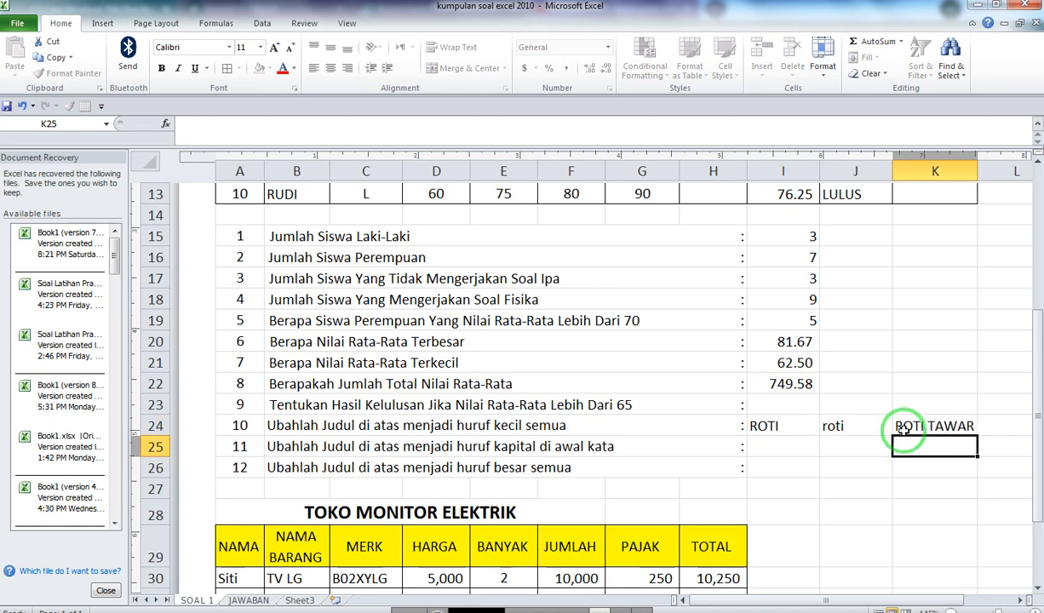
pyautogui.click(904, 426)
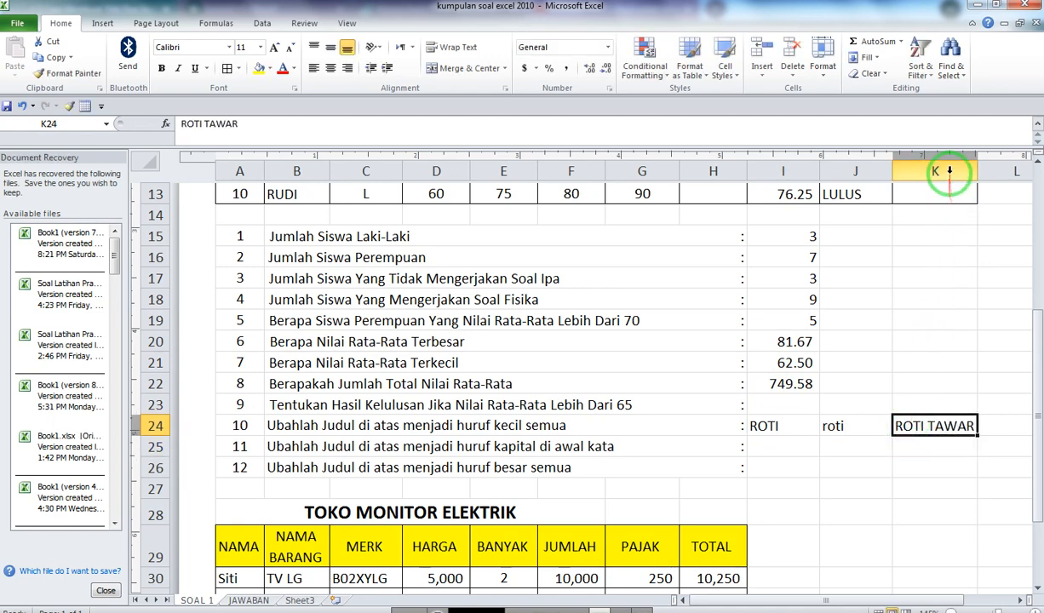
pyautogui.moveTo(946, 180); pyautogui.dragTo(850, 416)
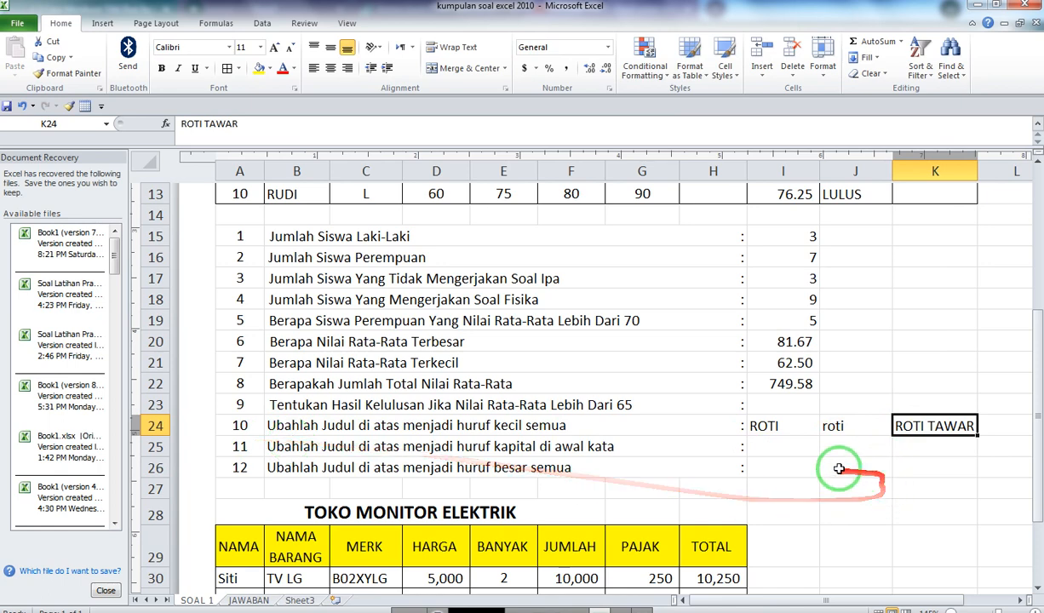
# - Capitalize the first letter of each word of the K24 sample text in cell I25 with the formula =PROPER(K24)
pyautogui.click(782, 449)
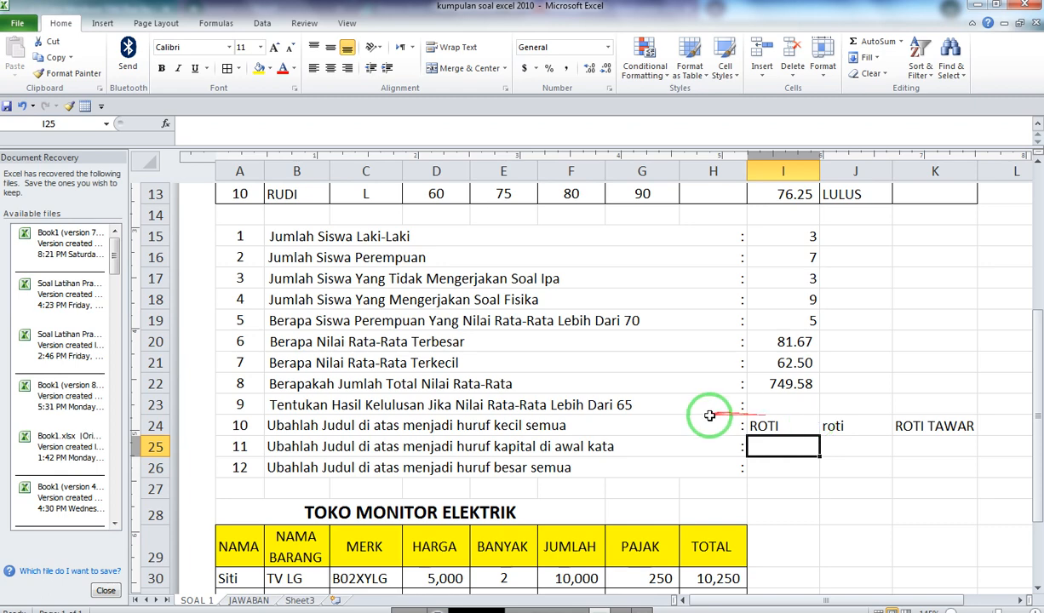
pyautogui.write('=')
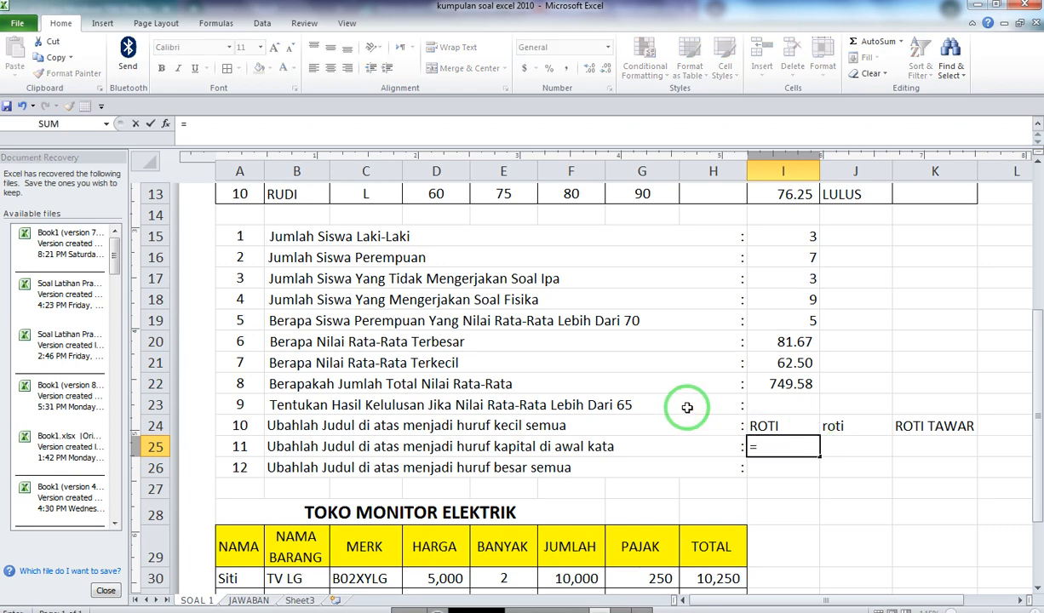
pyautogui.write('proper')
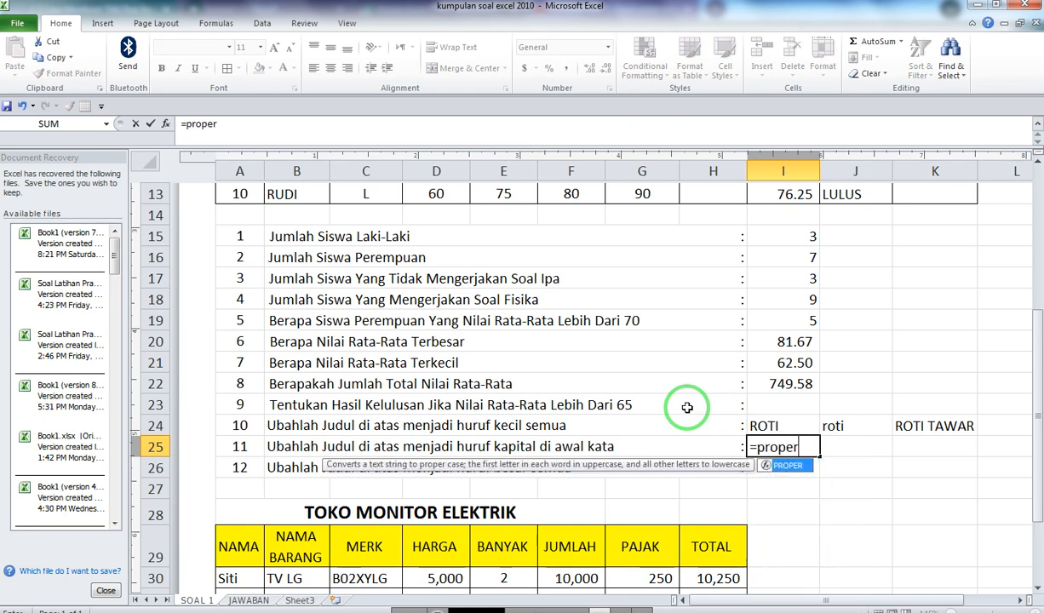
pyautogui.write('(')
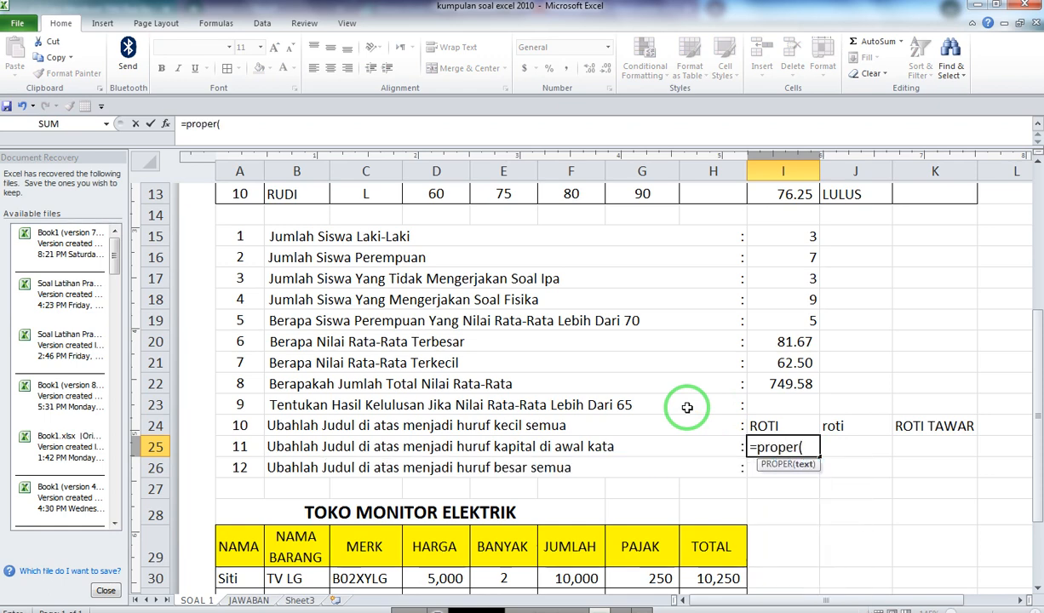
pyautogui.click(901, 425)
pyautogui.press('Return')
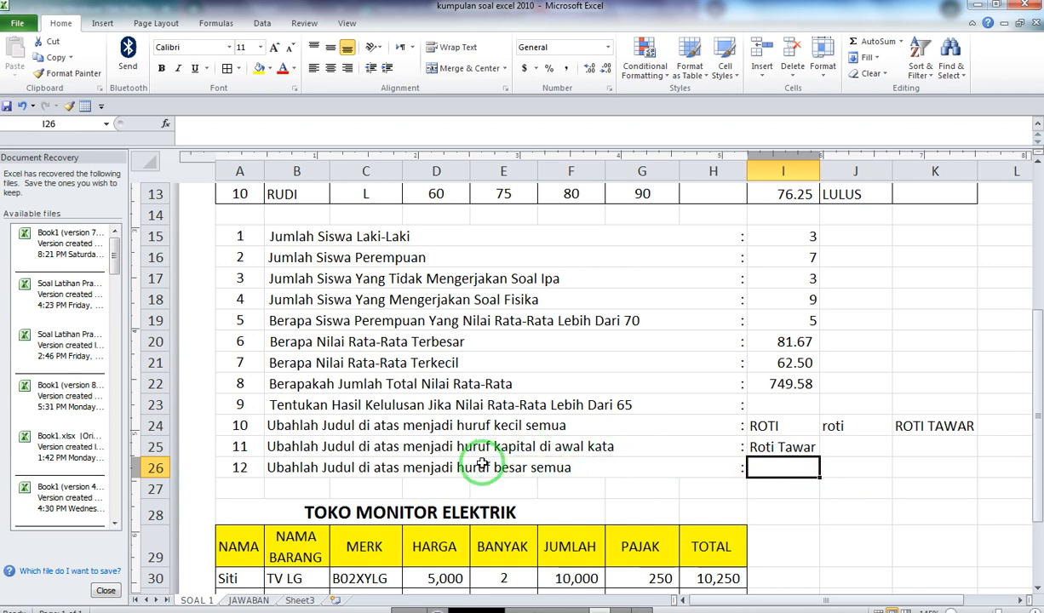
pyautogui.click(763, 448)
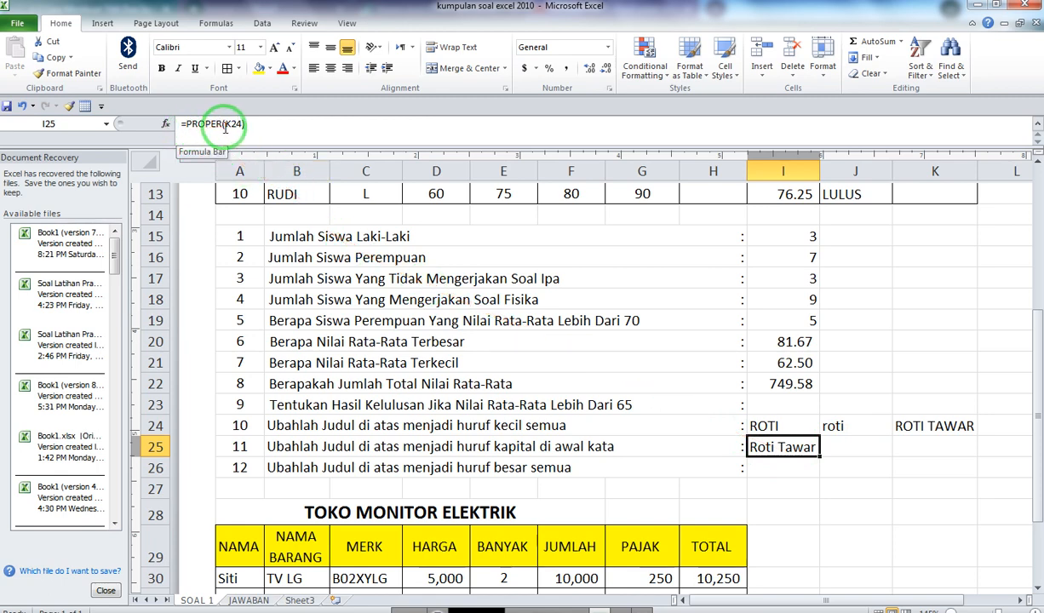
# - Convert the lowercase text in J24 to uppercase in cell I26 with the formula =UPPER(J24)
pyautogui.click(803, 475)
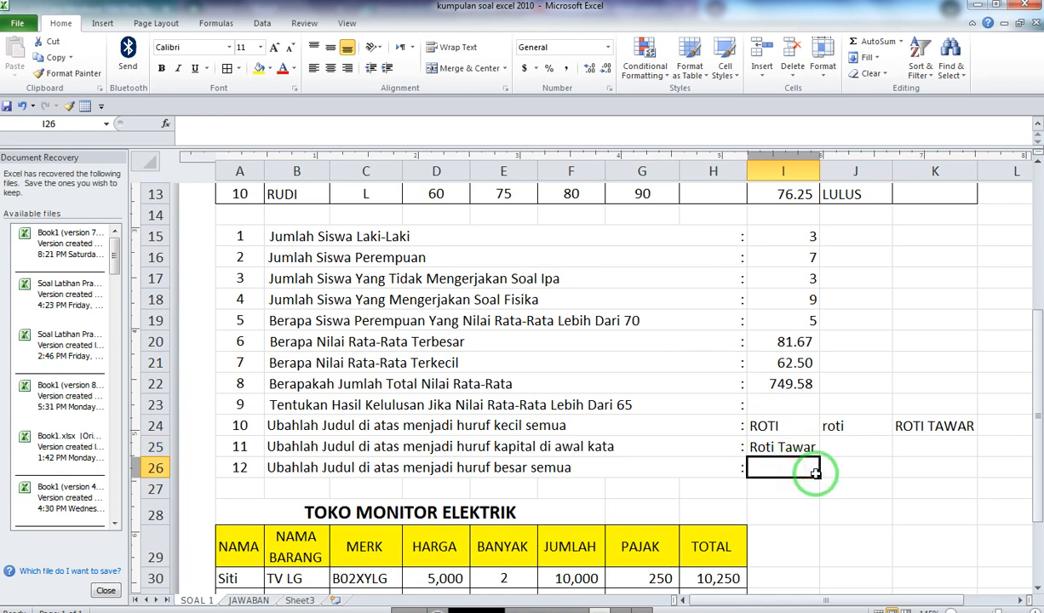
pyautogui.write('=')
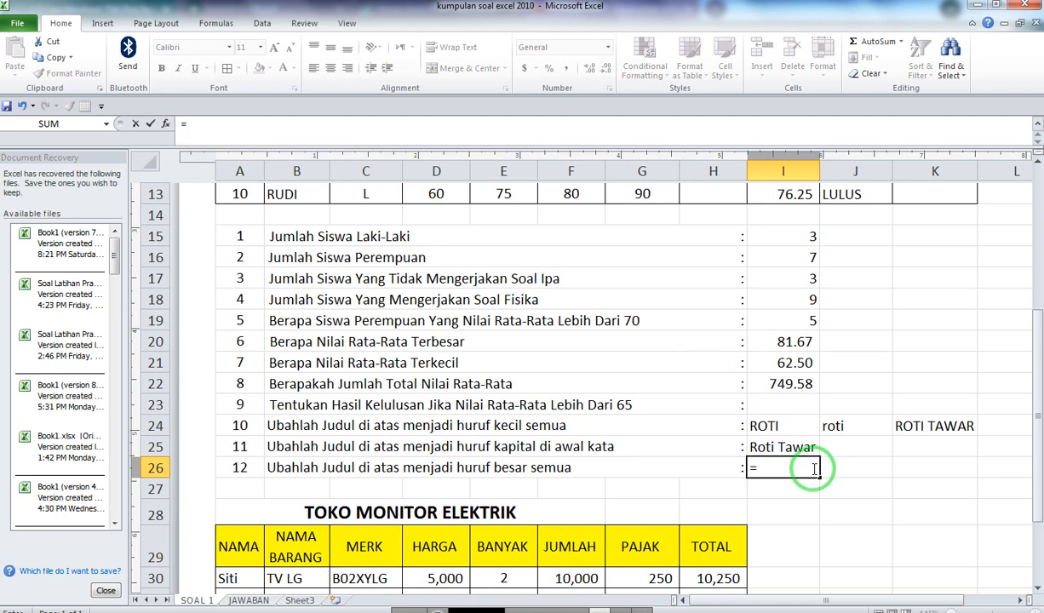
pyautogui.write('upper')
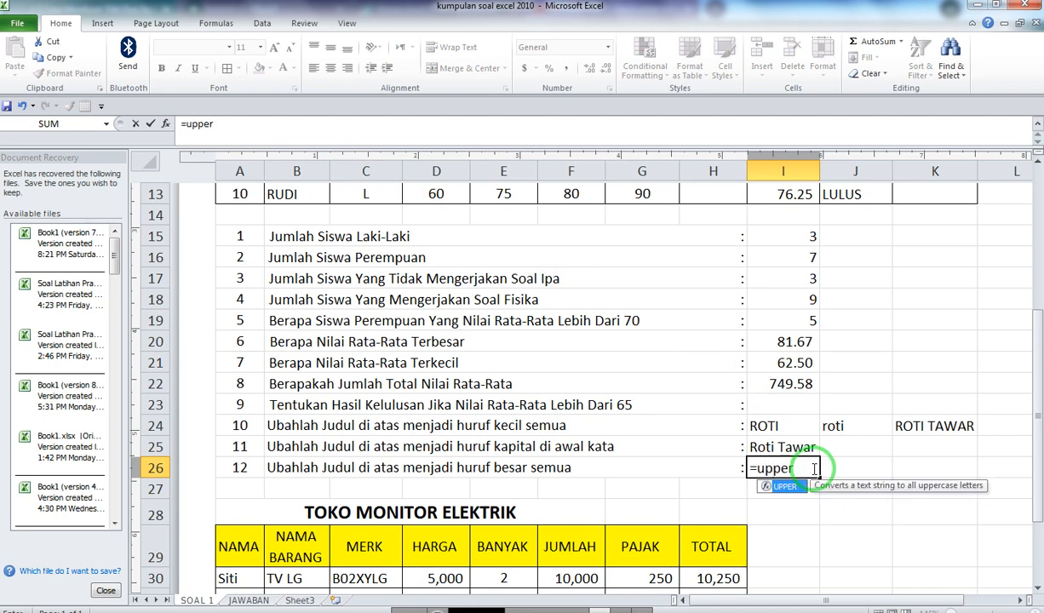
pyautogui.write('(')
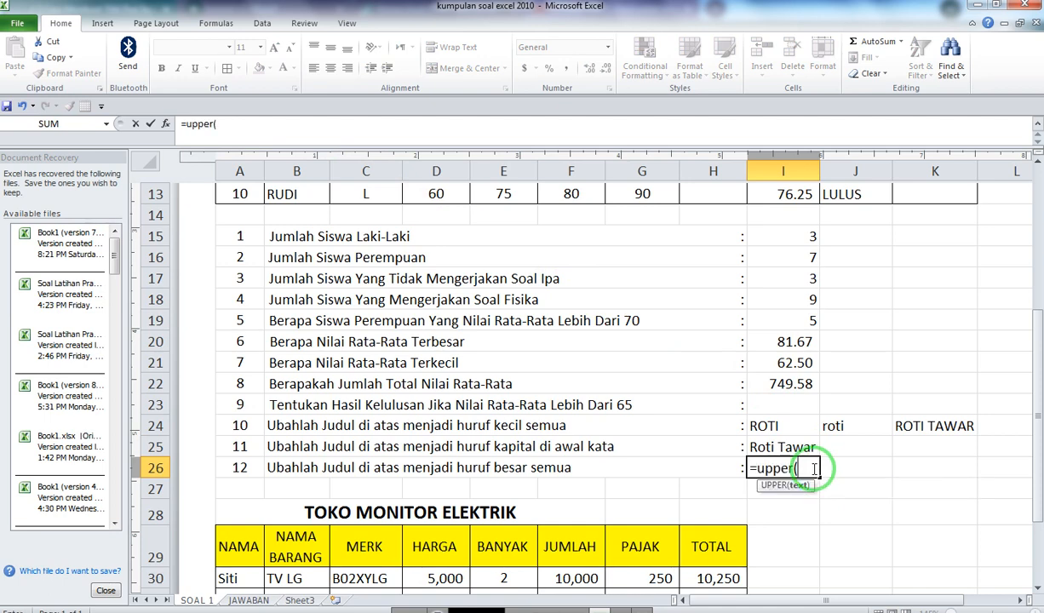
pyautogui.click(842, 425)
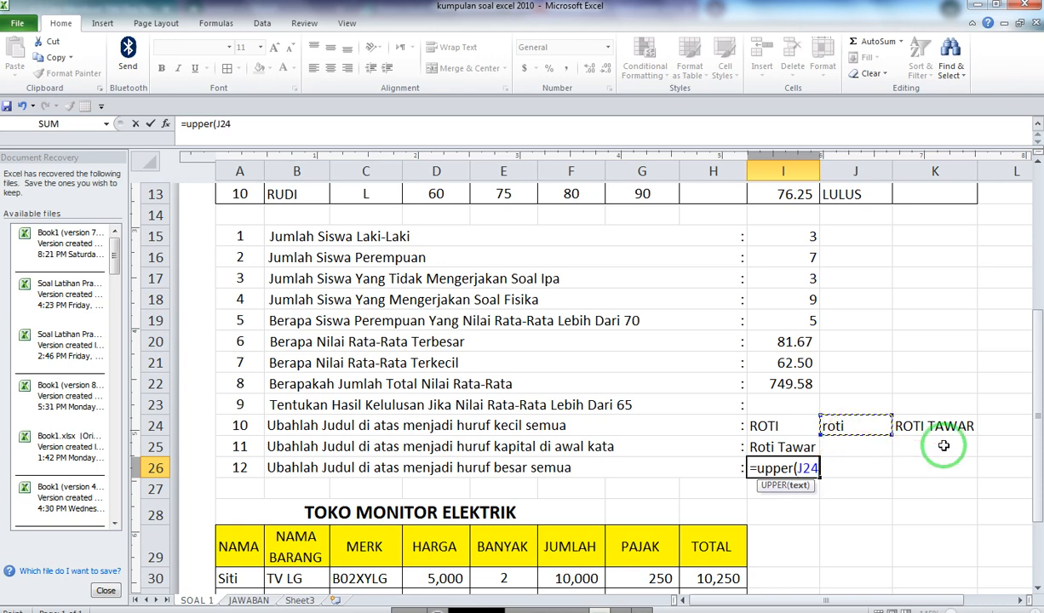
pyautogui.press('Return')
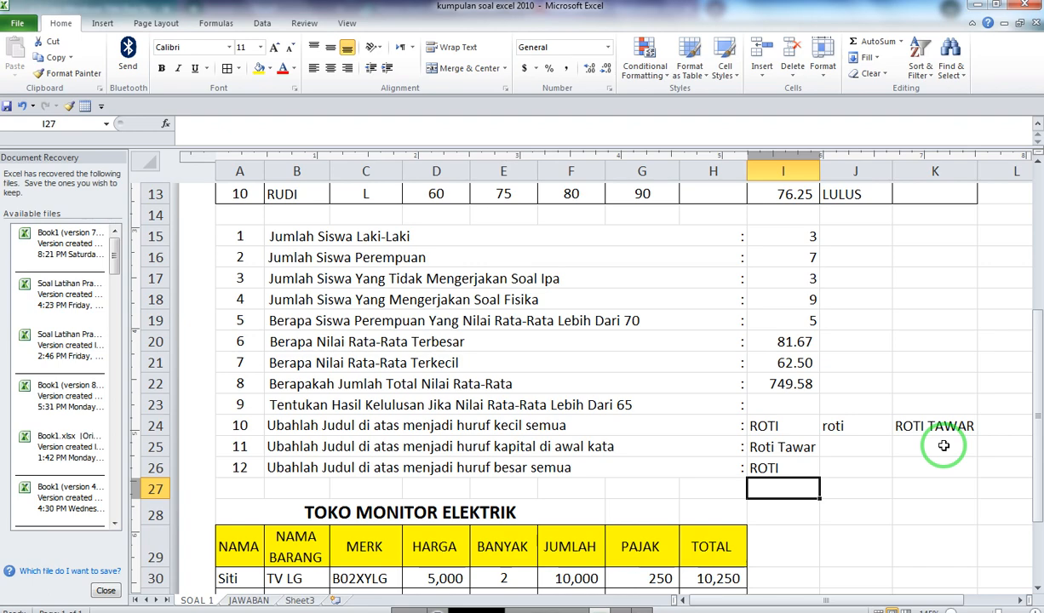
# - Total the first student's four subject scores in the JUMLAH cell H4 with the formula =SUM(D4:G4)
pyautogui.scroll(4, 943, 445)
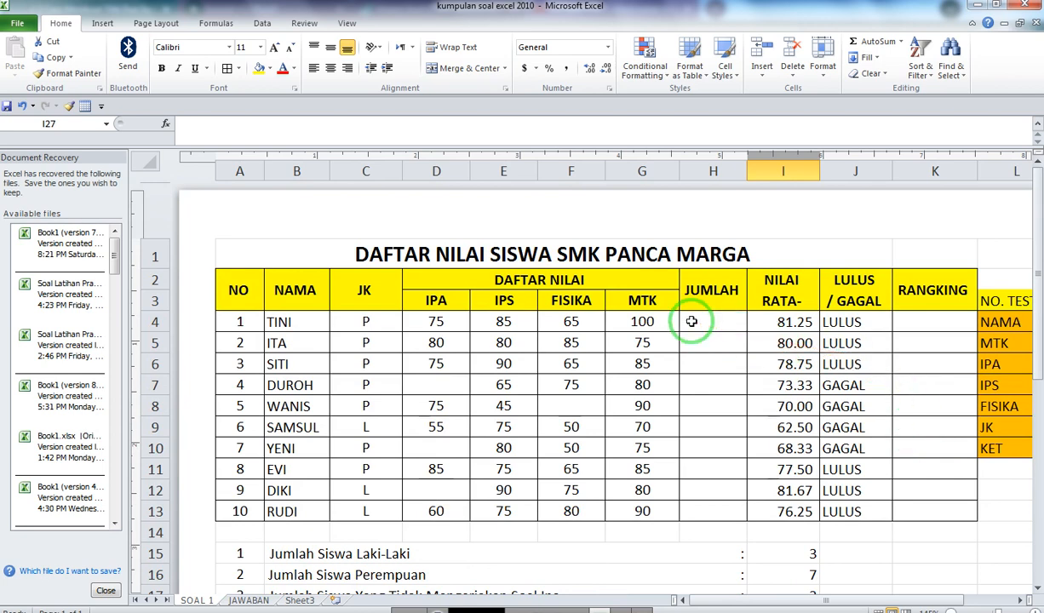
pyautogui.click(692, 321)
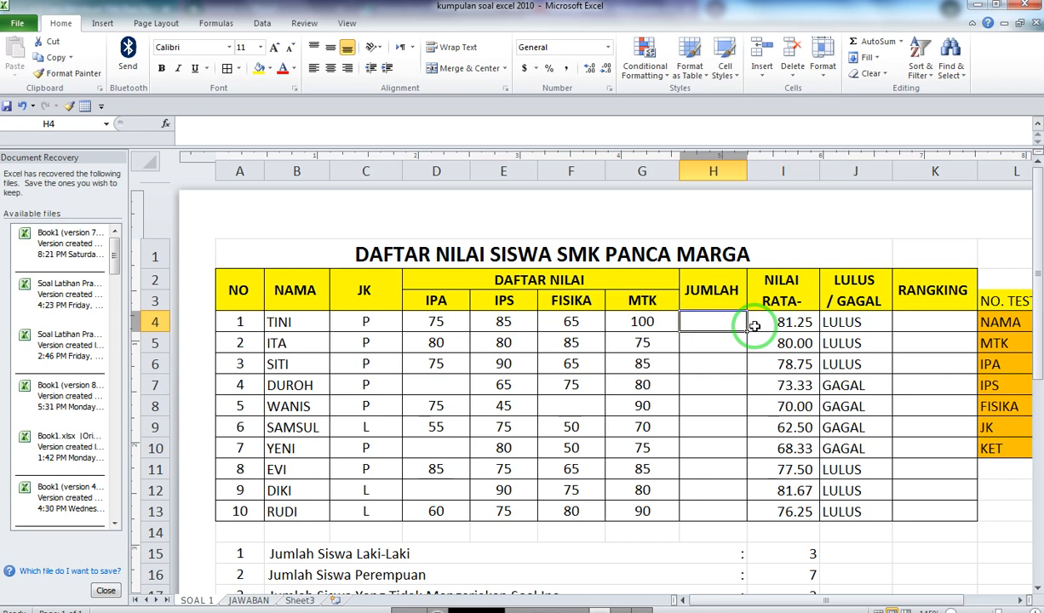
pyautogui.write('=')
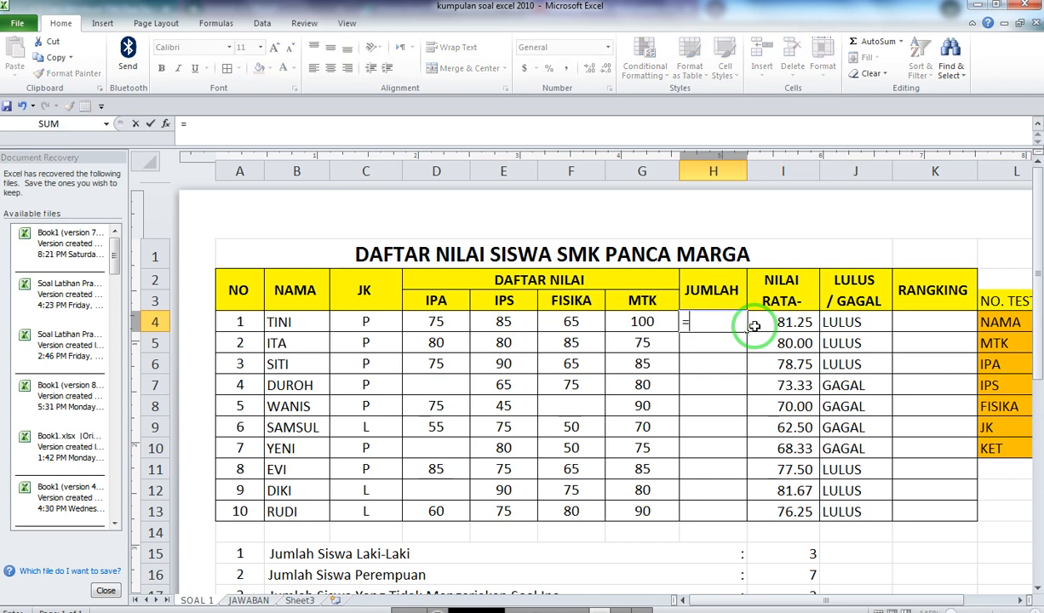
pyautogui.write('sum')
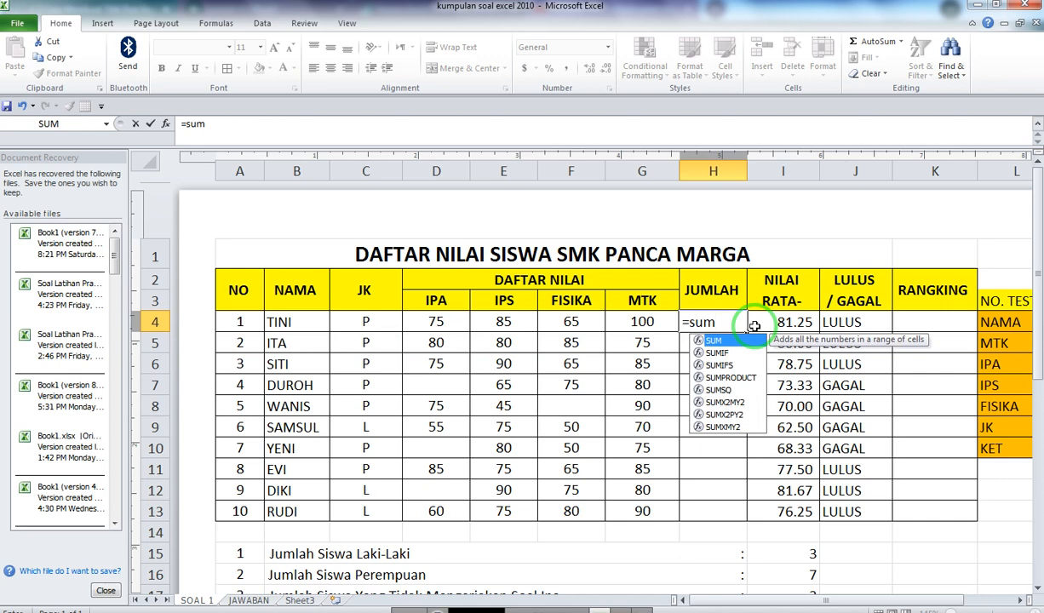
pyautogui.write('(')
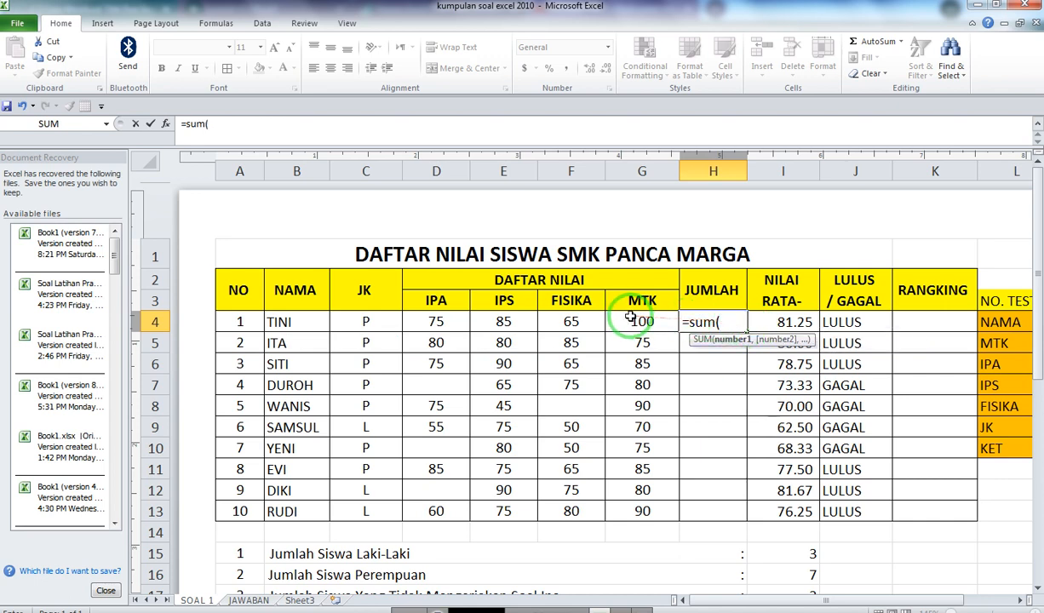
pyautogui.moveTo(609, 323); pyautogui.dragTo(460, 324)
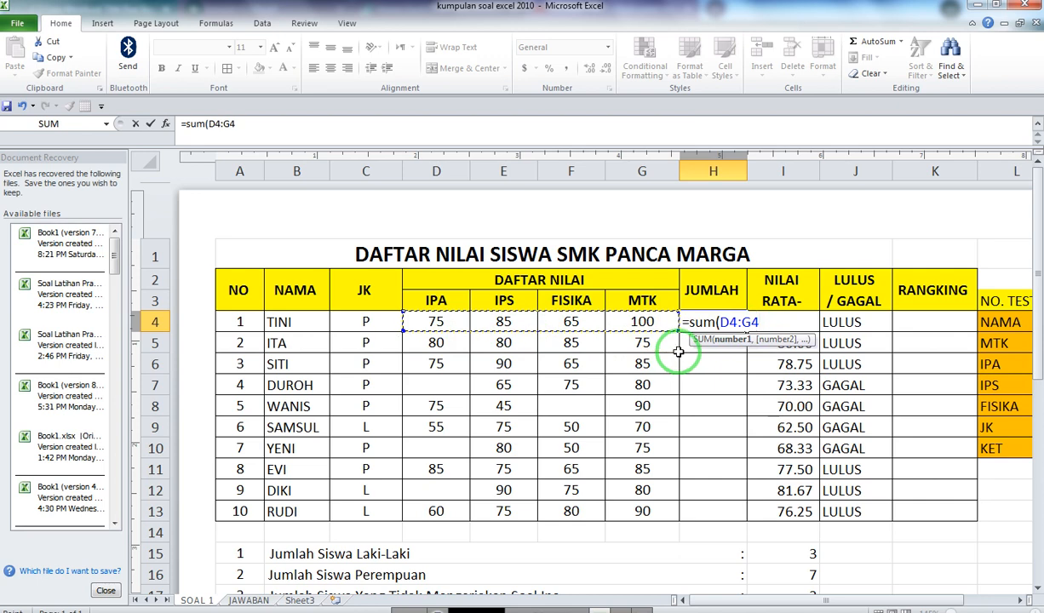
pyautogui.press('Return')
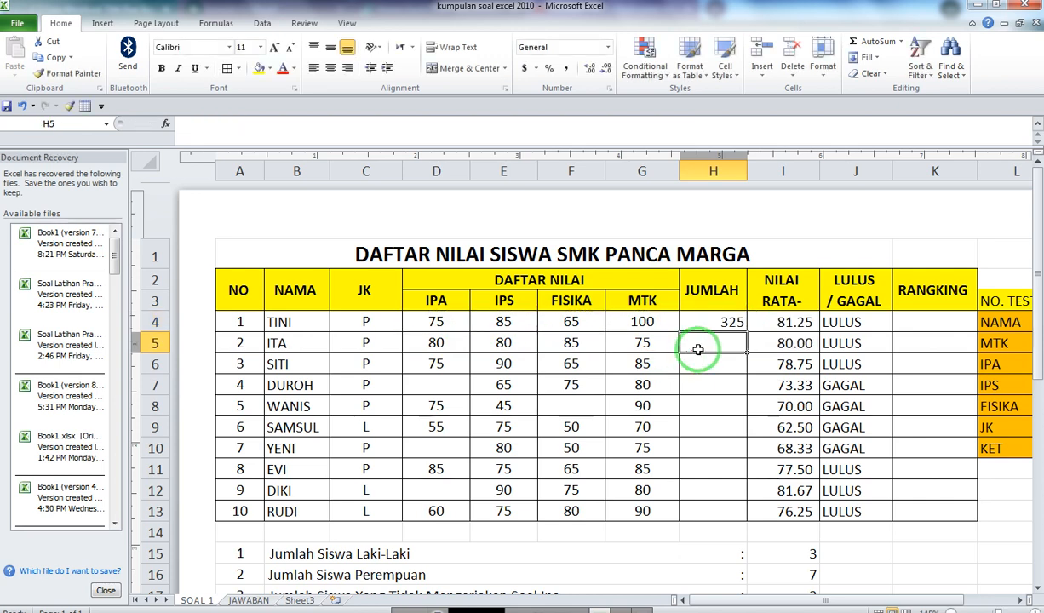
# - Fill the SUM formula from cell H4 down through H13 for all the students
pyautogui.click(739, 326)
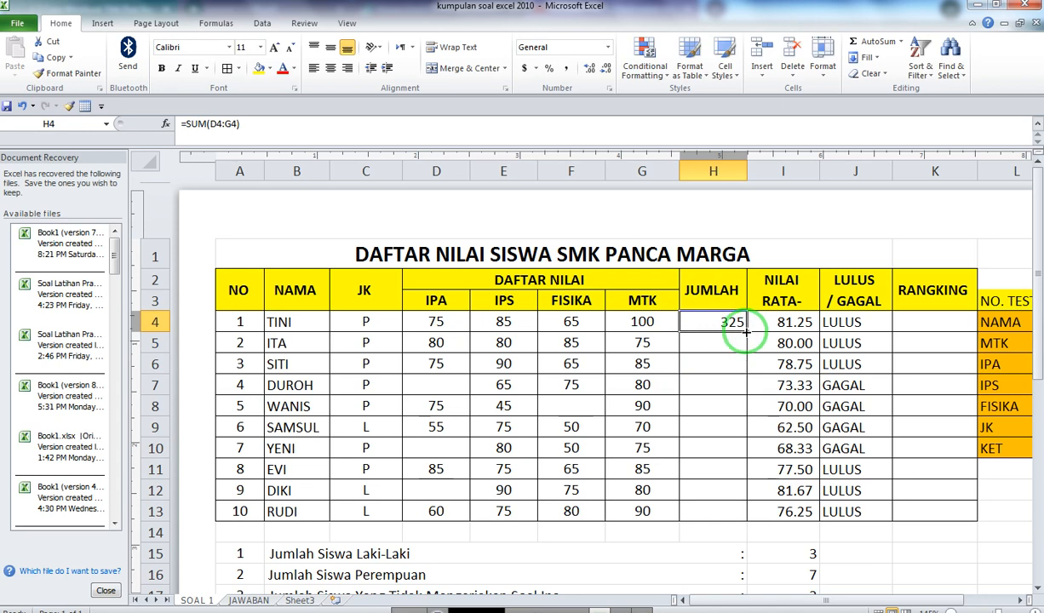
pyautogui.moveTo(747, 332); pyautogui.dragTo(746, 518)
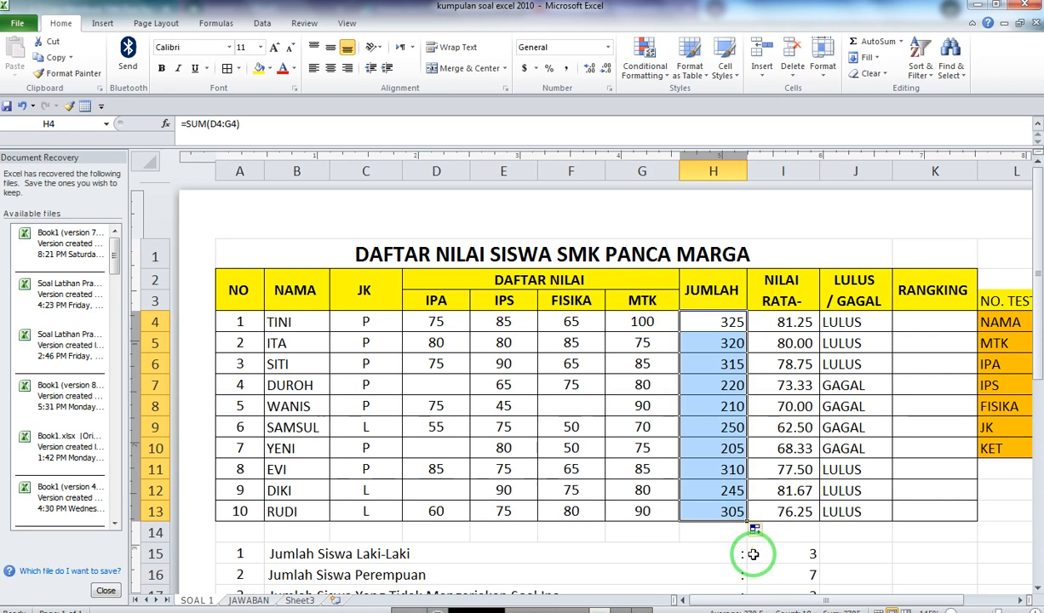
pyautogui.click(753, 554)
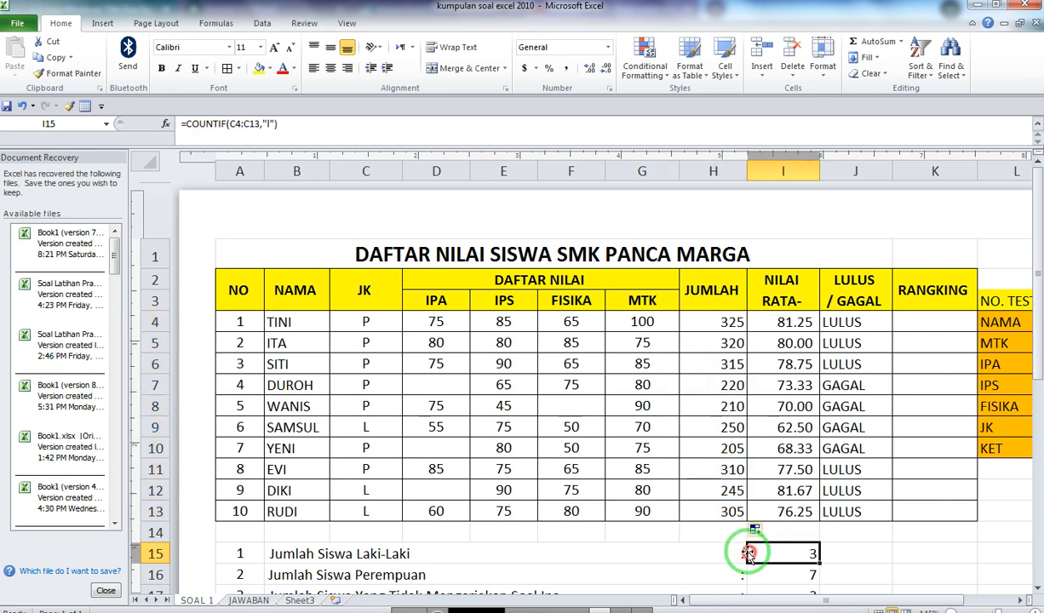
pyautogui.click(734, 327)
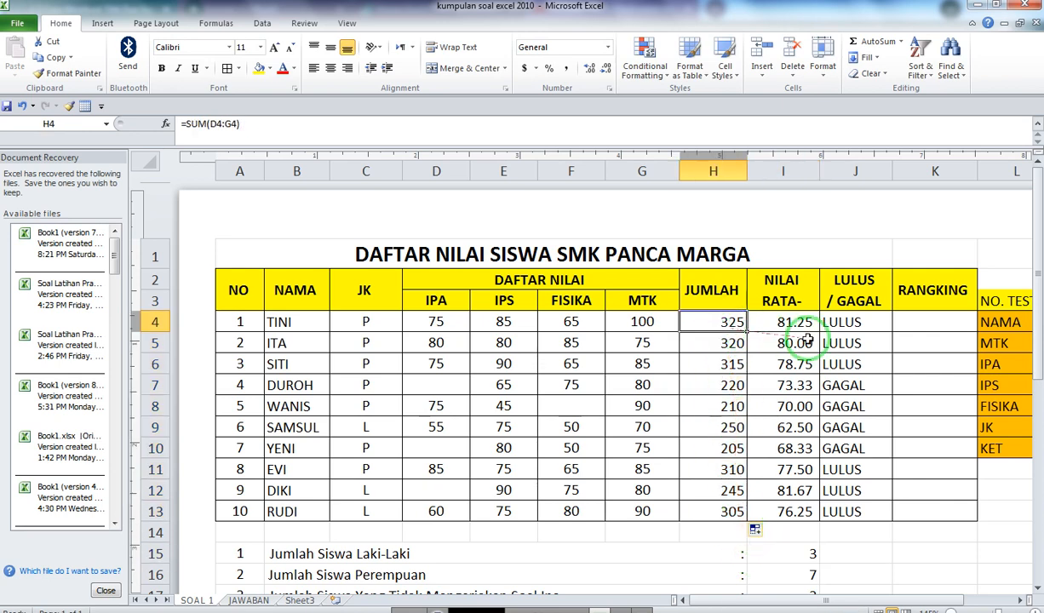
# - Rank the first student's total in the RANGKING cell K4 in descending order with the formula =RANK(H4,$H$4:$H$13,0)
pyautogui.click(909, 331)
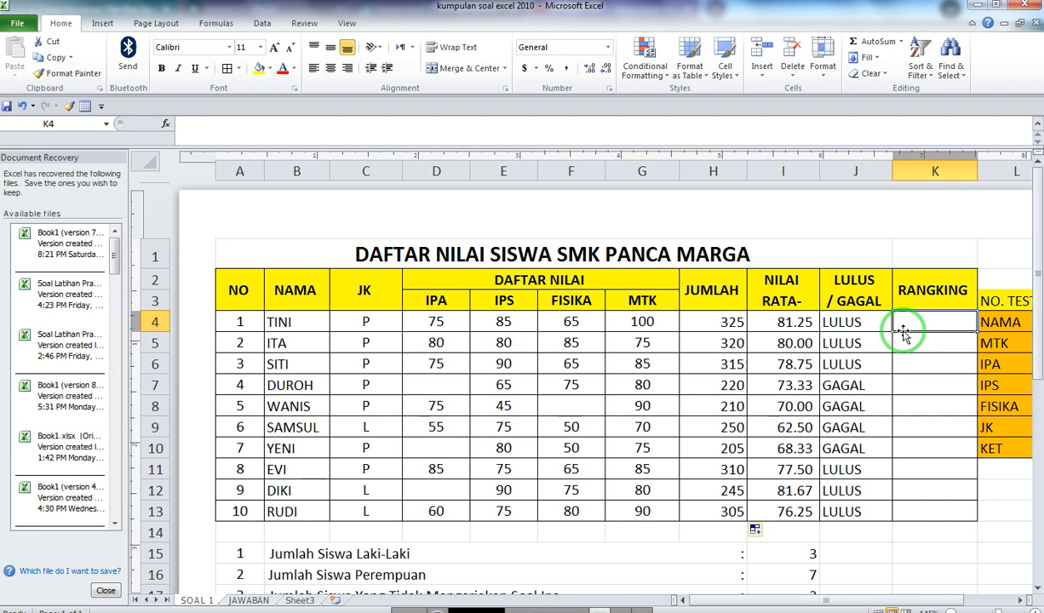
pyautogui.write('=rank')
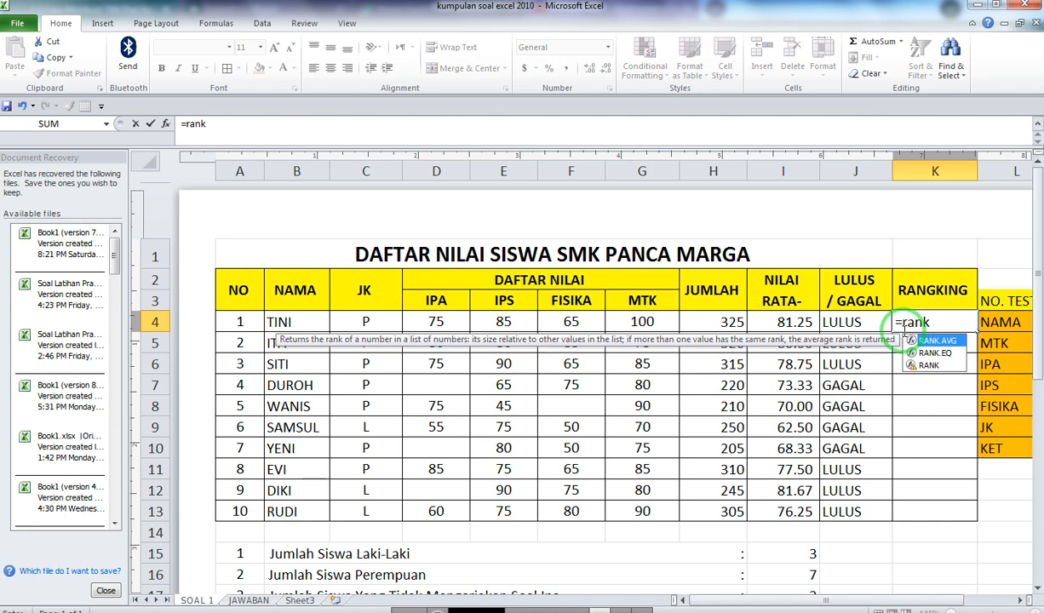
pyautogui.write('(')
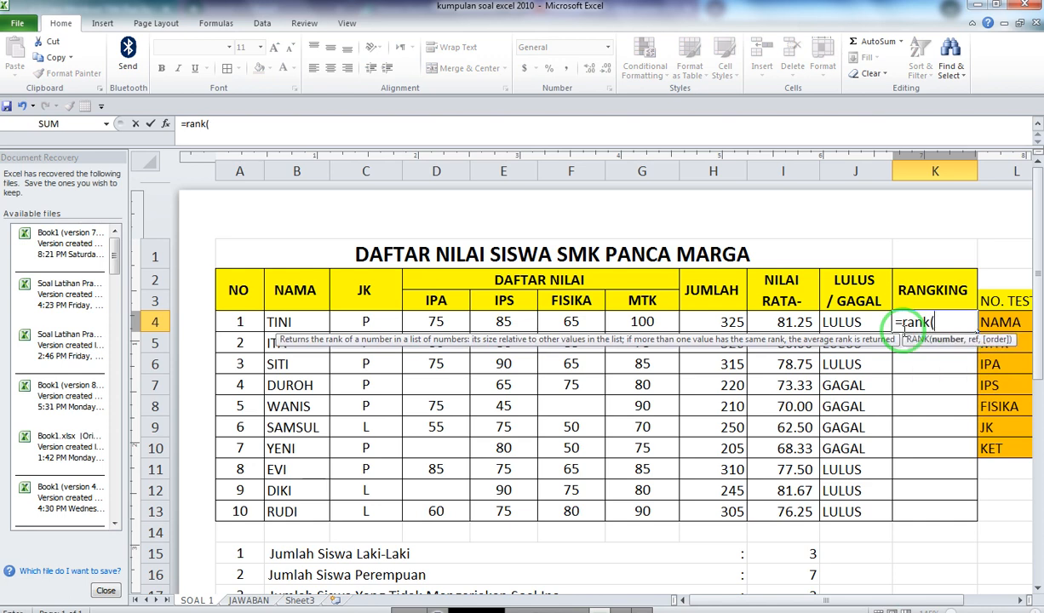
pyautogui.click(724, 321)
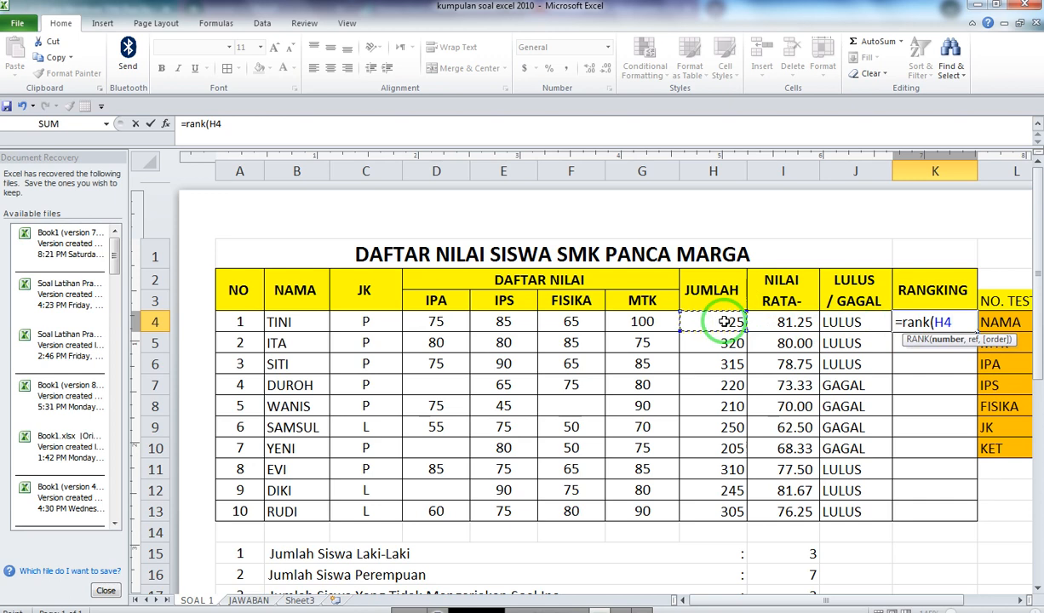
pyautogui.write(',')
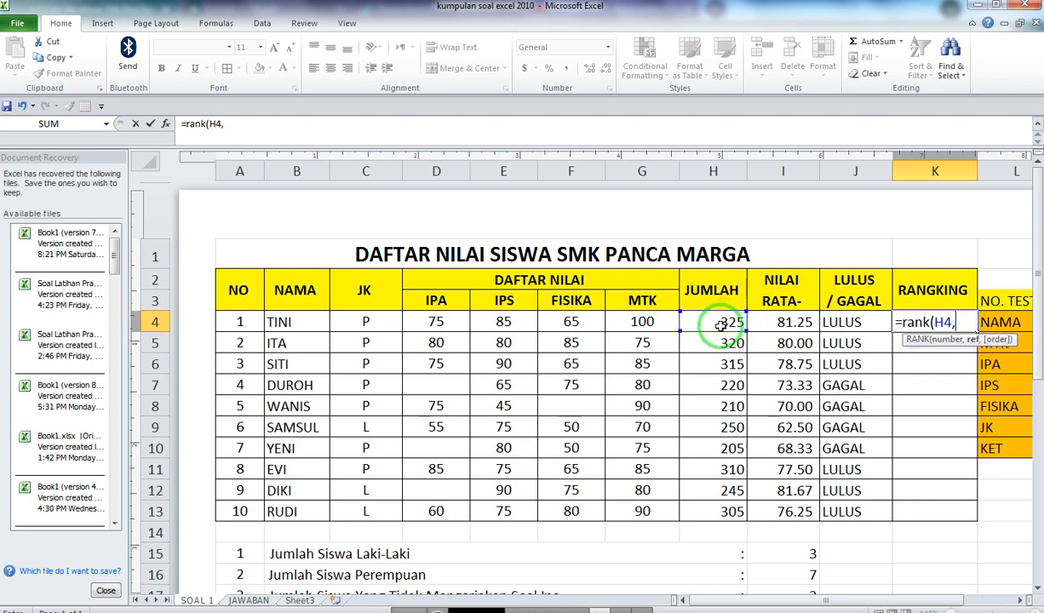
pyautogui.moveTo(723, 321); pyautogui.dragTo(717, 511)
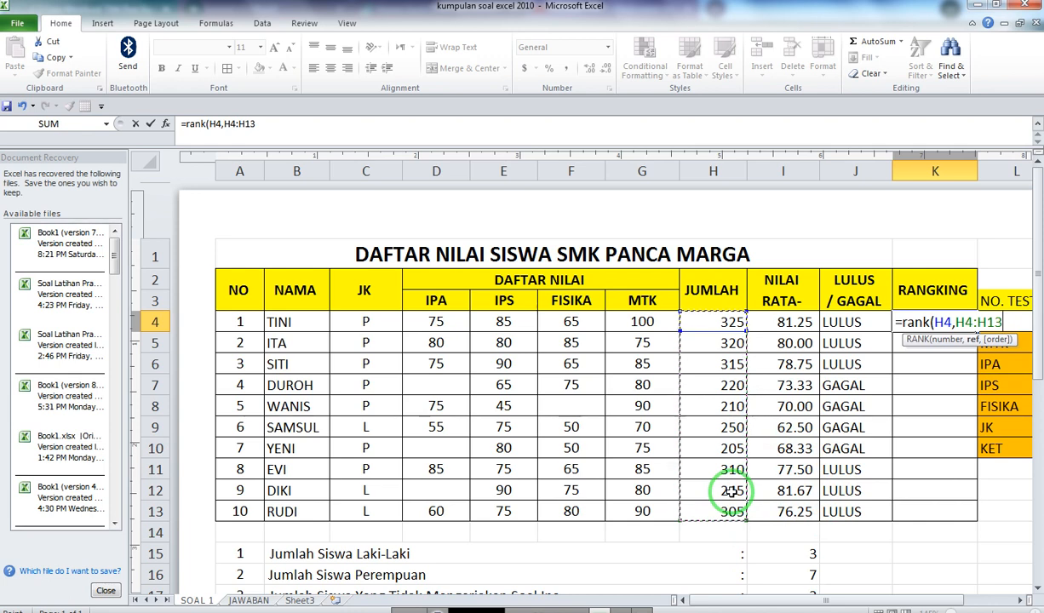
pyautogui.press('F4')
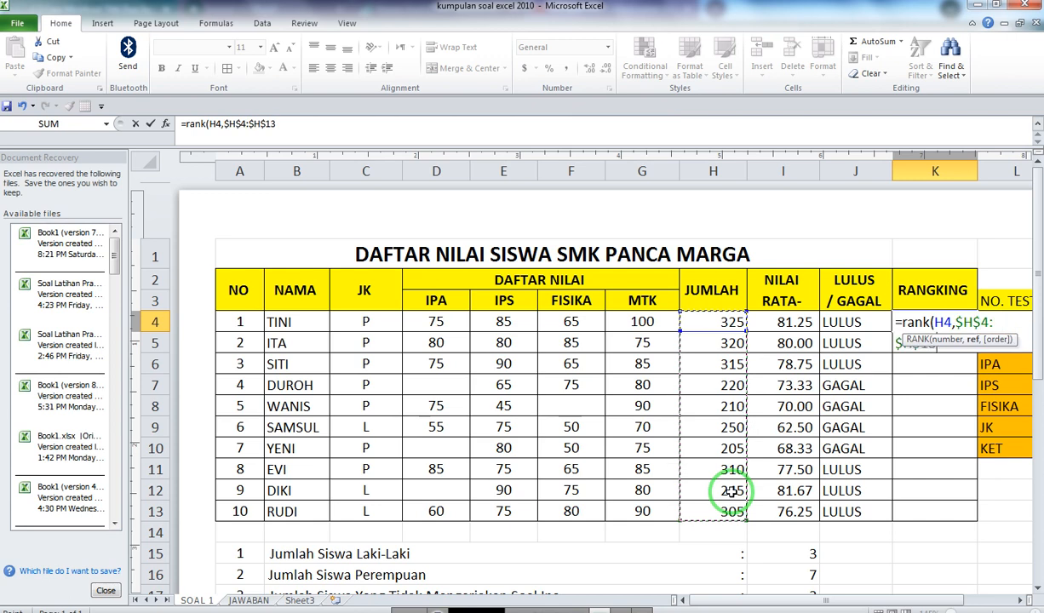
pyautogui.write(',0')
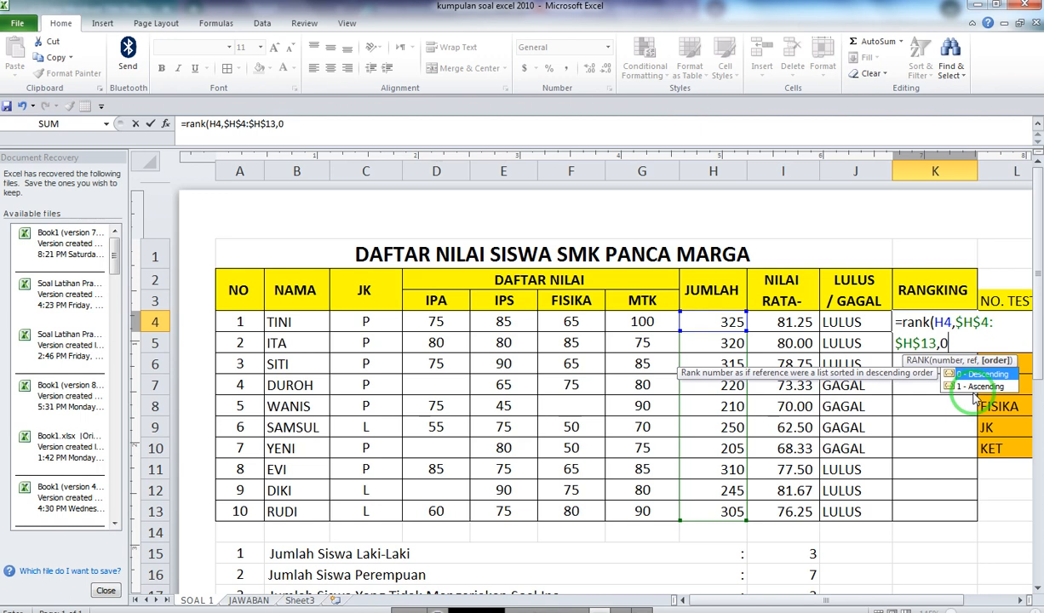
pyautogui.press('Return')
# - Fill the RANK formula from cell K4 down through K13 for all the students
pyautogui.click(928, 323)
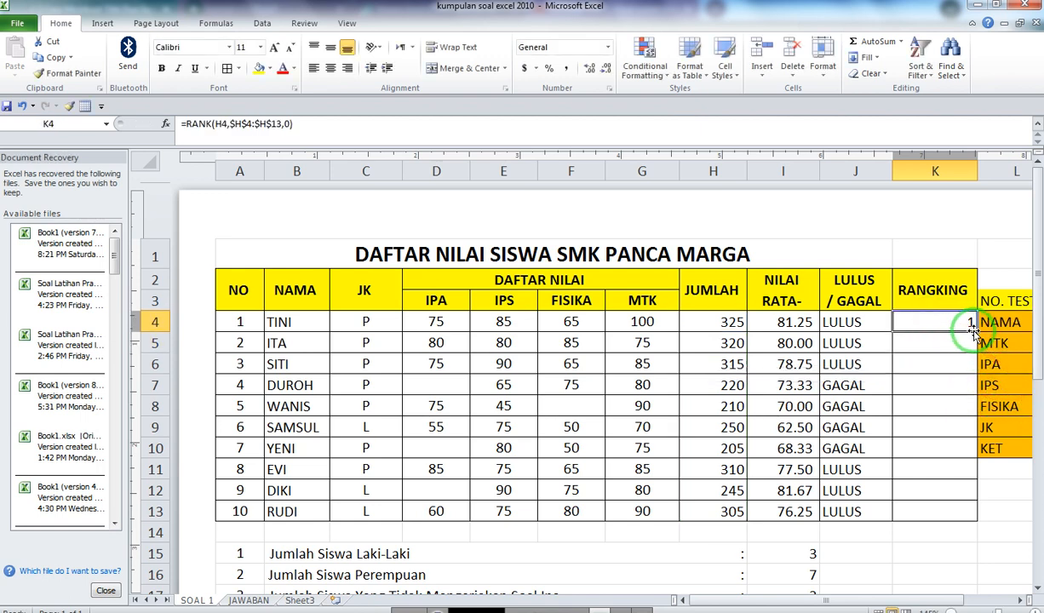
pyautogui.moveTo(975, 332); pyautogui.dragTo(976, 511)
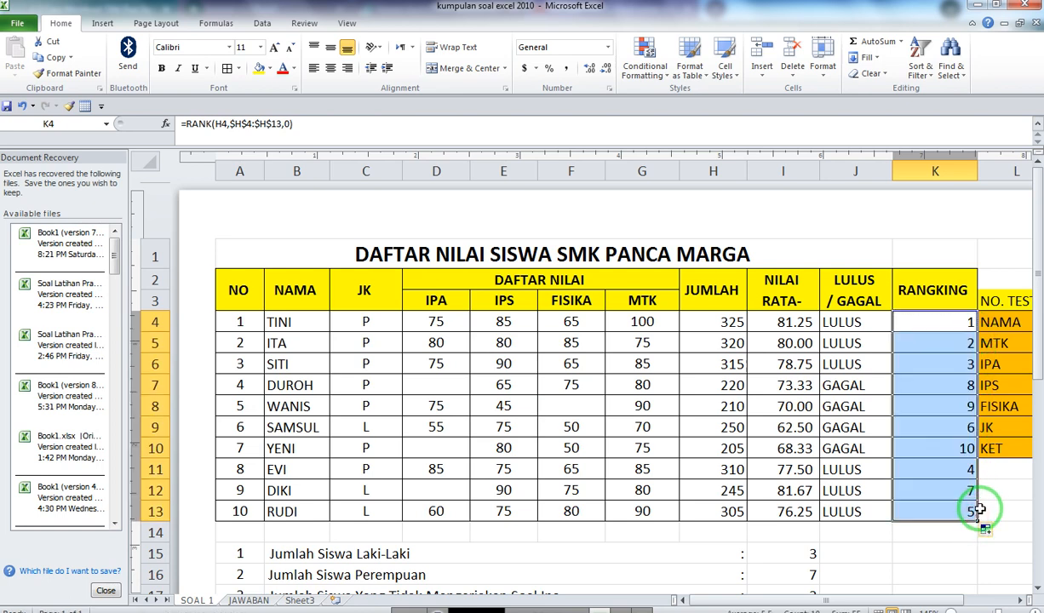
pyautogui.click(889, 527)
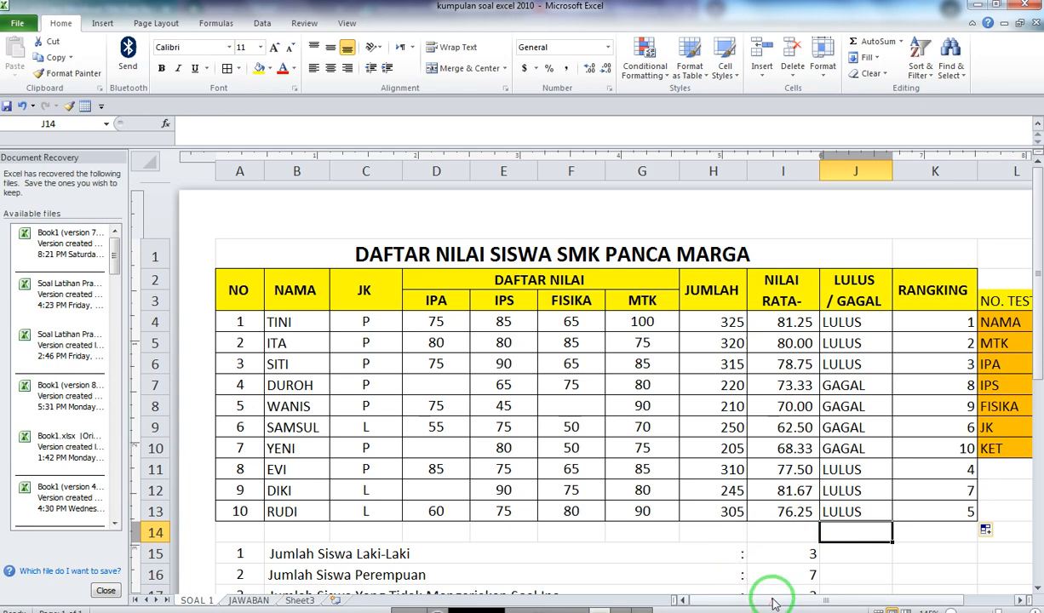
# - Examine the NO. TEST lookup block in L3:M10 beside the grade table and the number cell M3 that drives it
pyautogui.moveTo(773, 603); pyautogui.dragTo(800, 594)
pyautogui.click(911, 491)
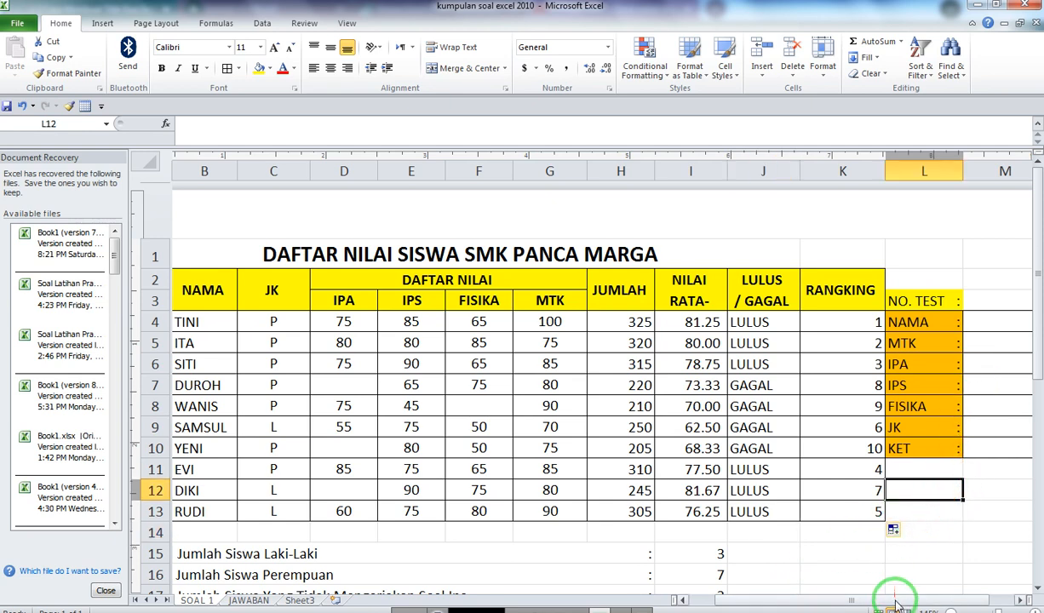
pyautogui.moveTo(903, 602); pyautogui.dragTo(909, 602)
pyautogui.click(936, 509)
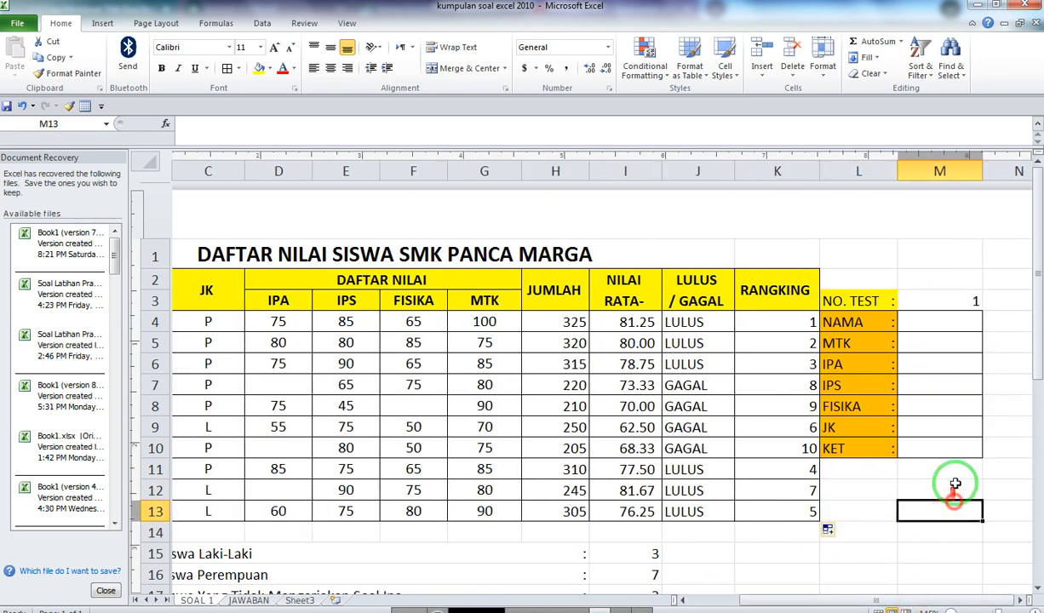
pyautogui.click(939, 302)
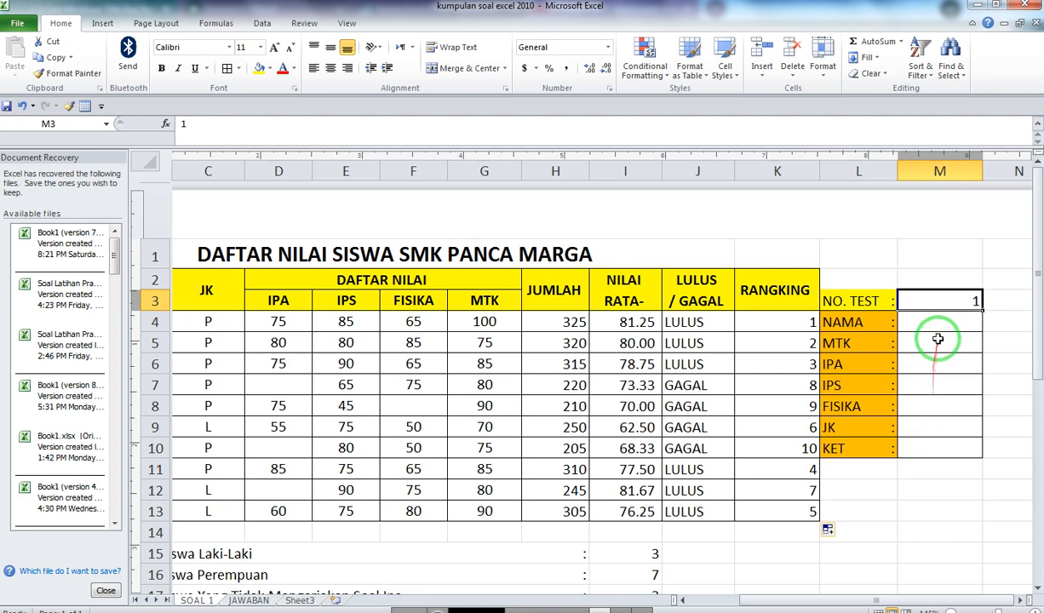
pyautogui.click(932, 491)
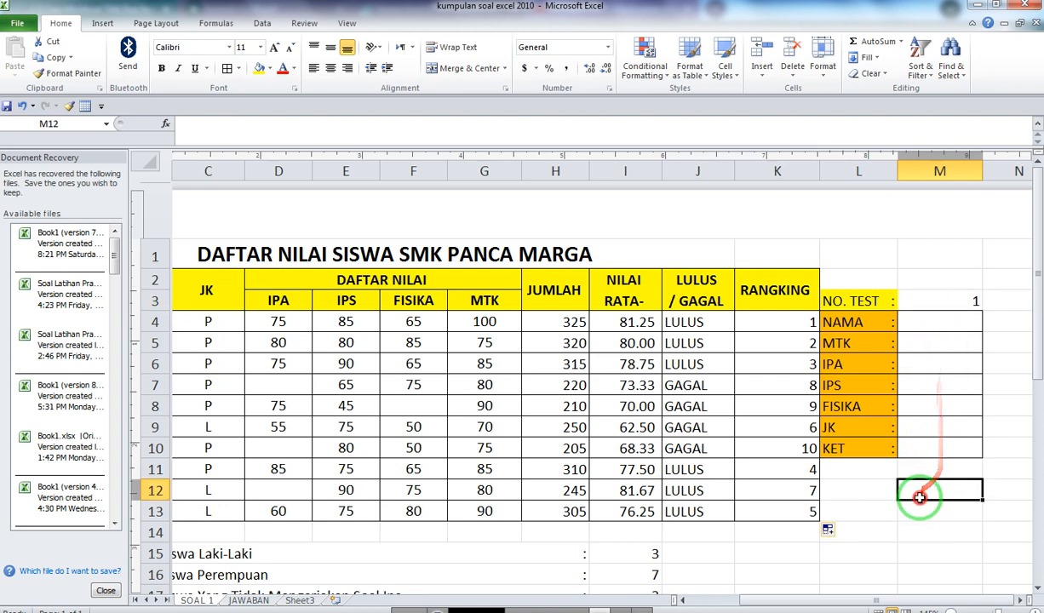
pyautogui.click(943, 304)
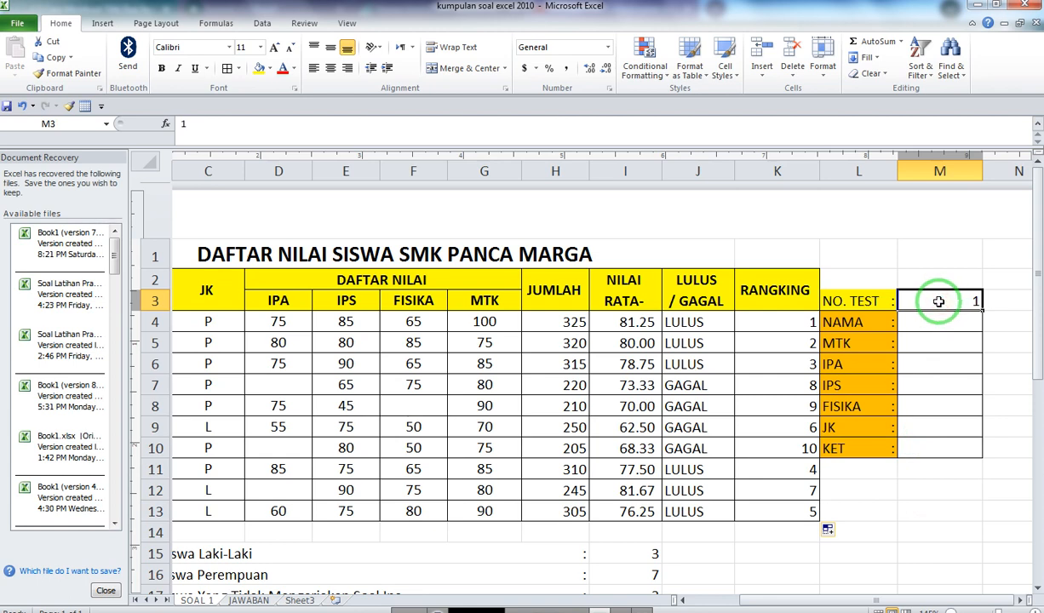
pyautogui.click(964, 281)
pyautogui.click(955, 297)
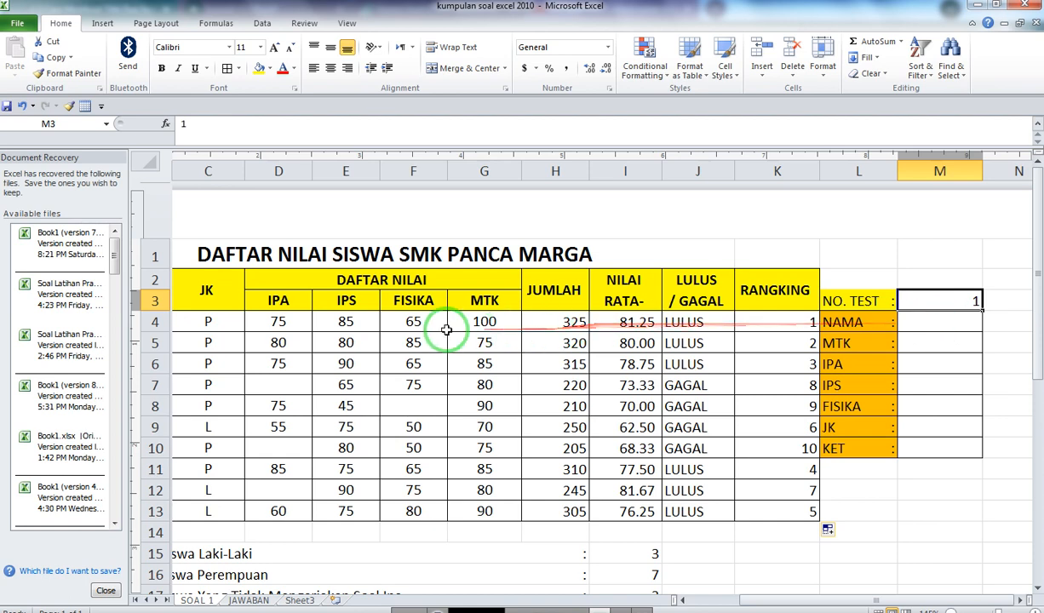
pyautogui.click(906, 492)
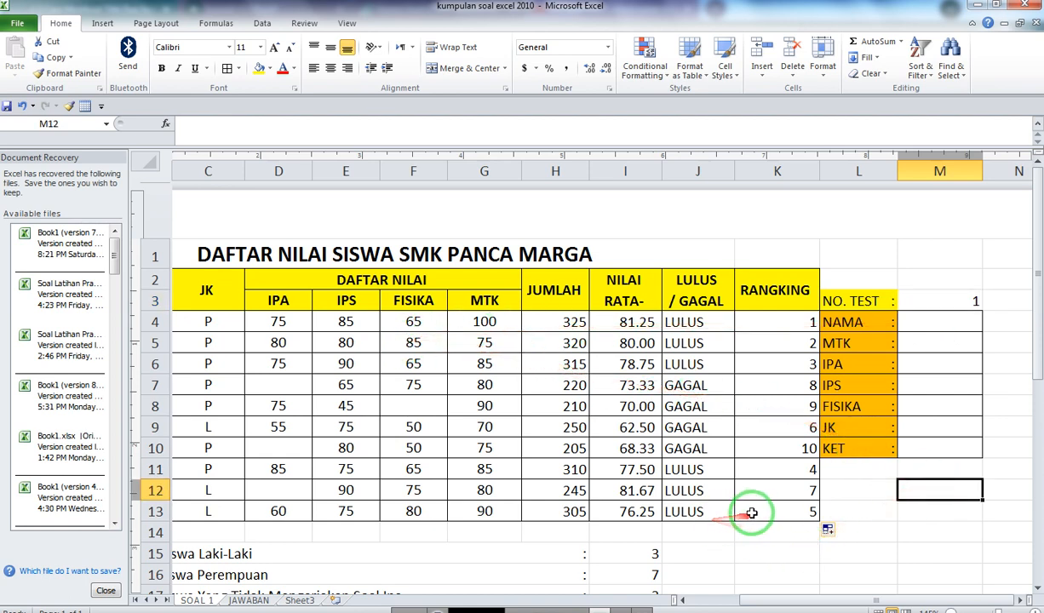
# - Define the name NILAI for the student data range A4:K13
pyautogui.moveTo(753, 510); pyautogui.dragTo(158, 322)
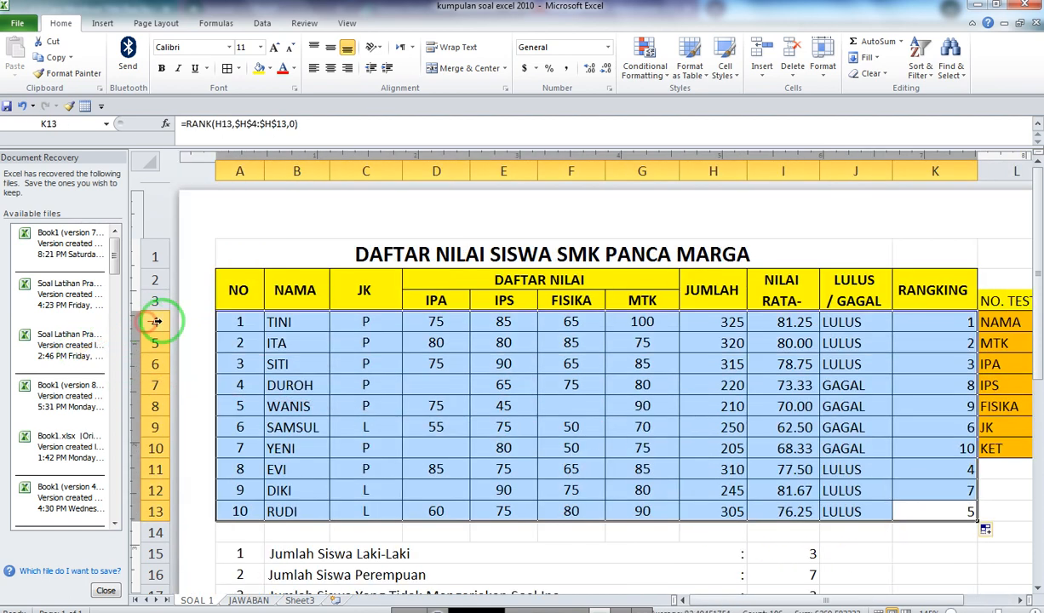
pyautogui.rightClick(243, 325)
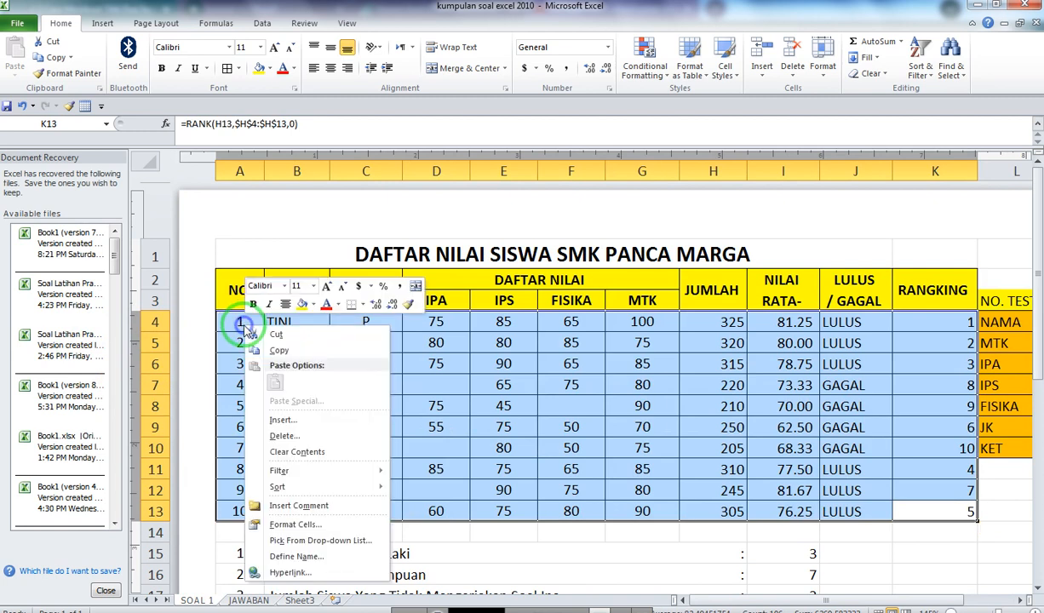
pyautogui.click(292, 556)
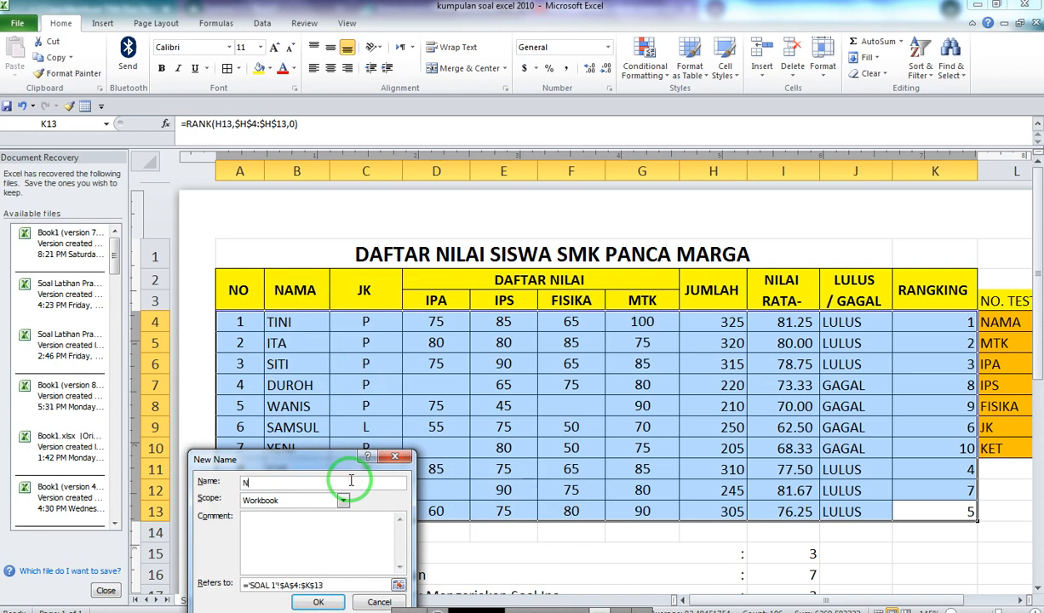
pyautogui.write('NILAI')
pyautogui.press('Return')
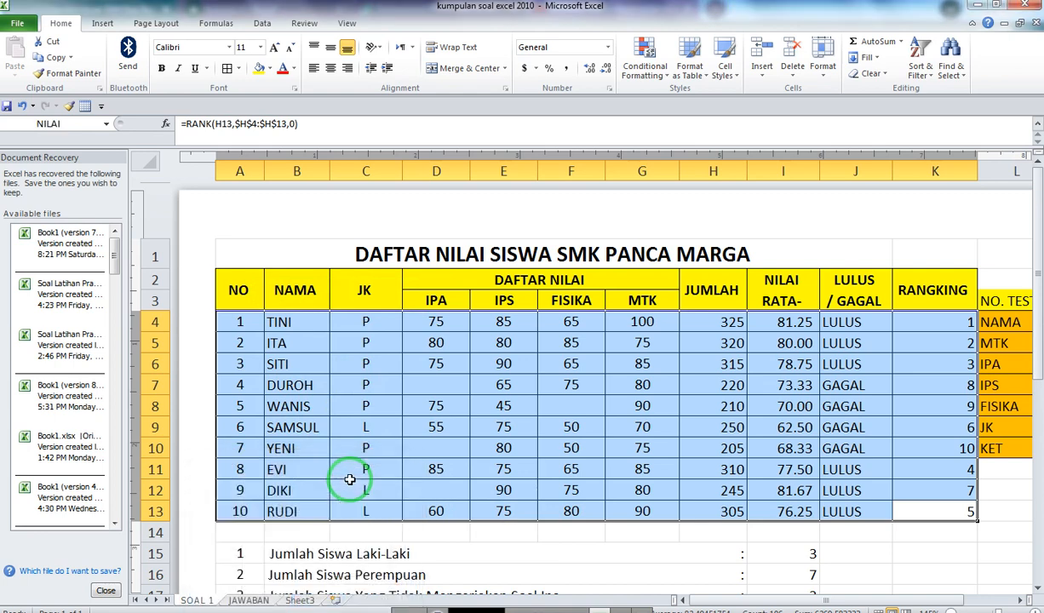
pyautogui.click(430, 469)
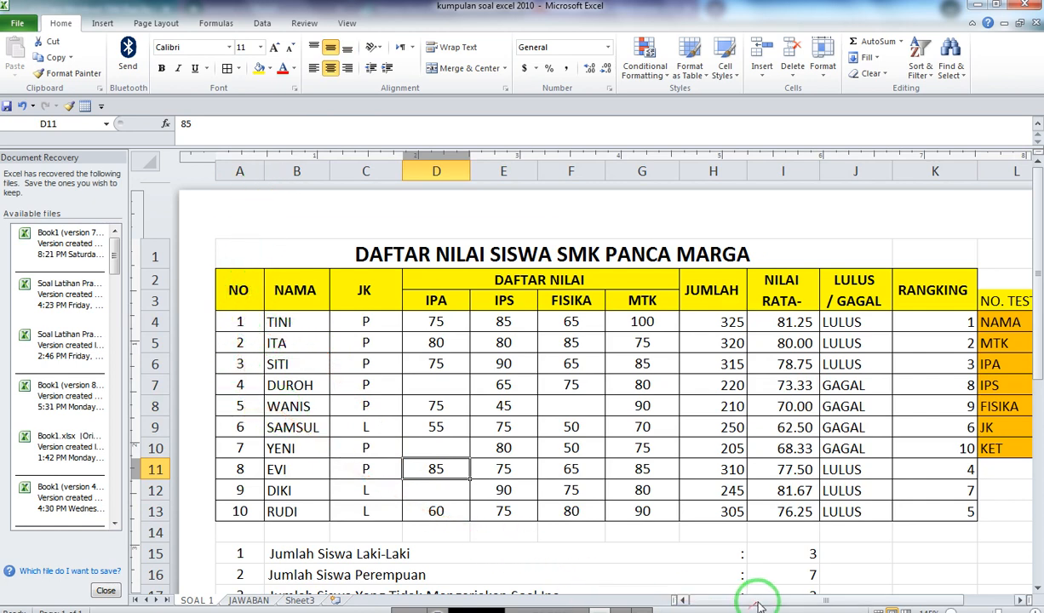
# - Look up the student's name by test number in the NAMA cell M4 with the formula =VLOOKUP(M3,NILAI,2,FALSE)
pyautogui.hscroll(2, 815, 594)
pyautogui.click(936, 323)
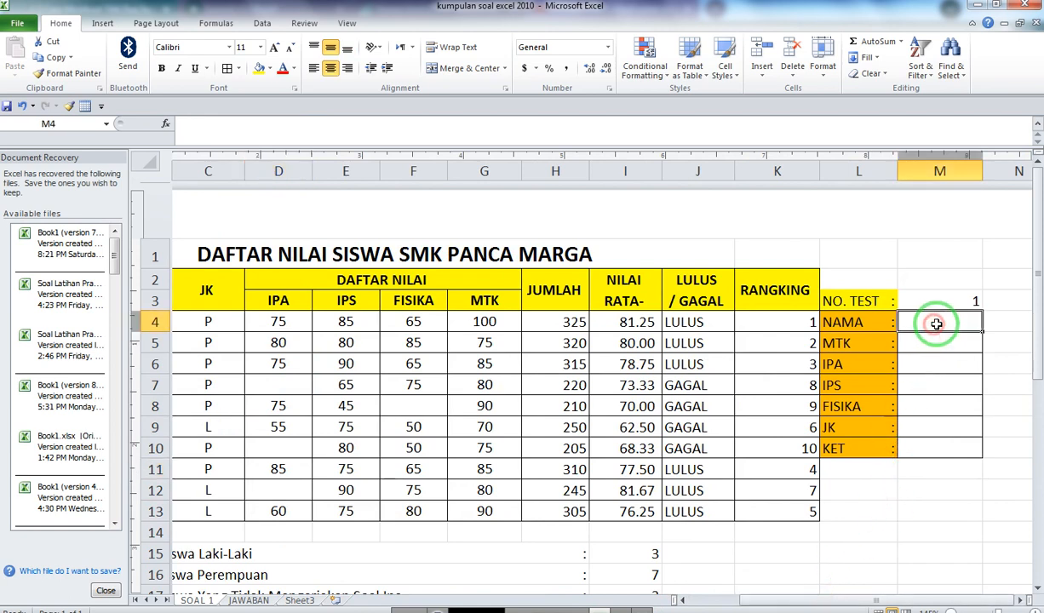
pyautogui.write('=')
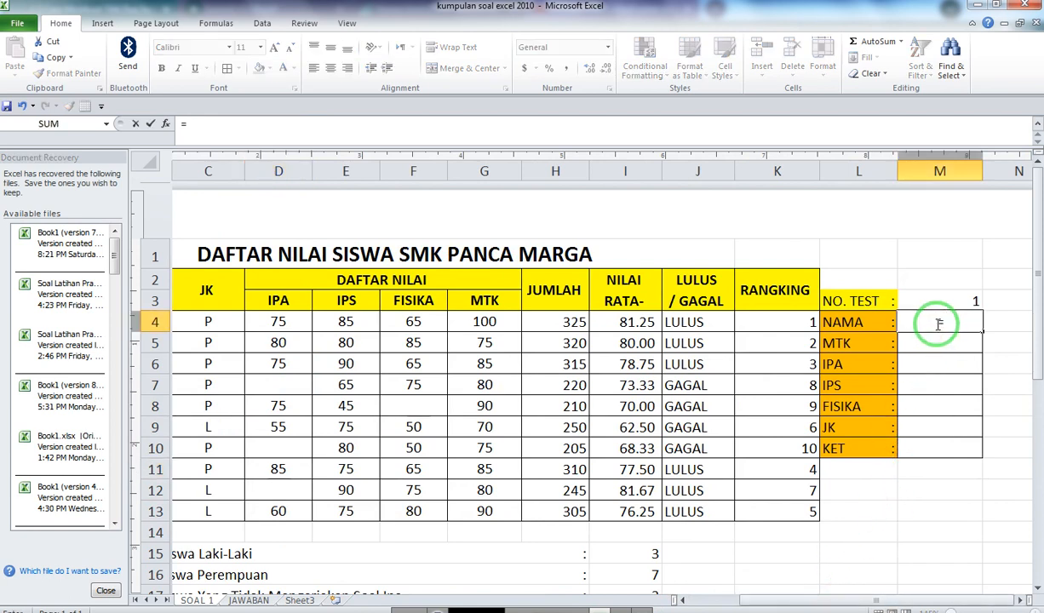
pyautogui.write('VLOOKUP(')
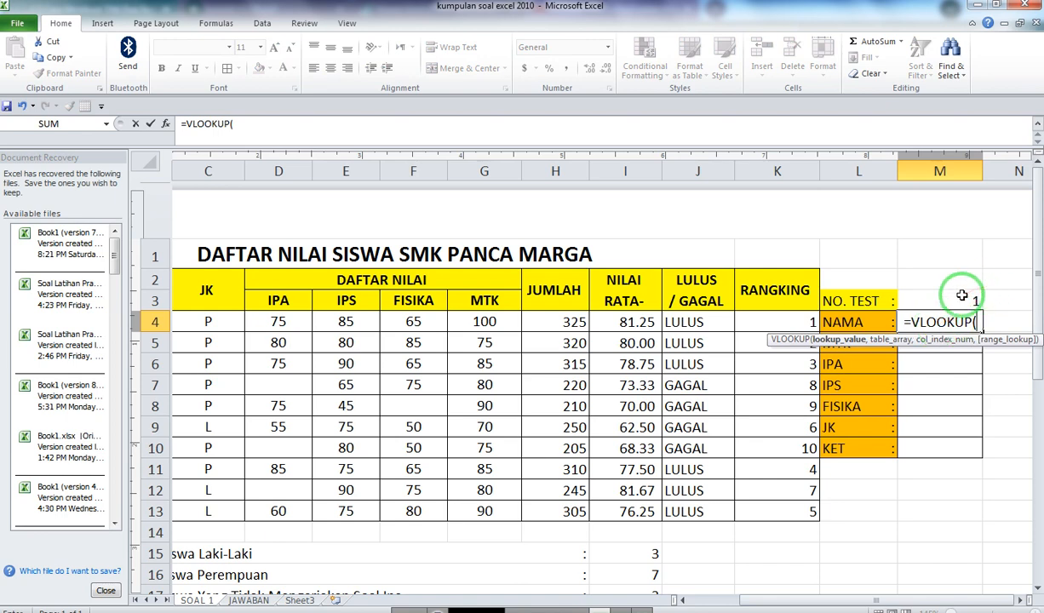
pyautogui.click(958, 297)
pyautogui.write(',')
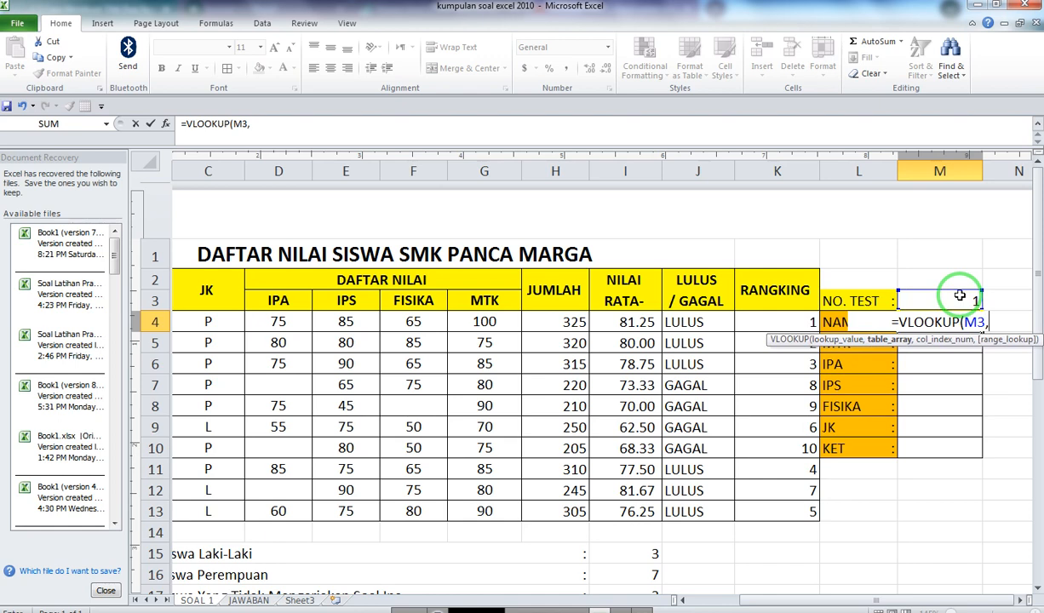
pyautogui.write('NILAI')
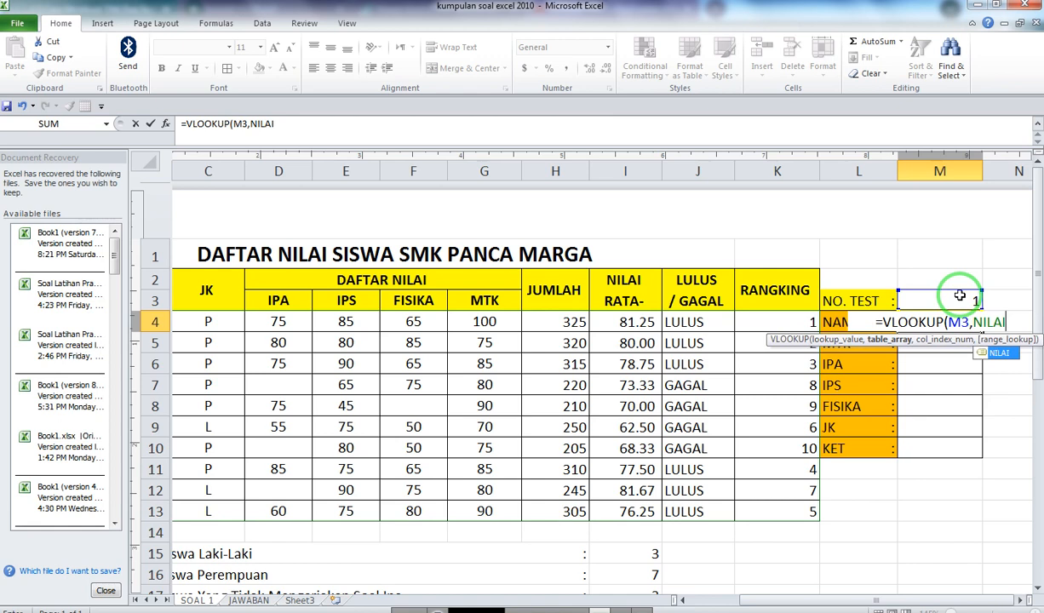
pyautogui.write(',')
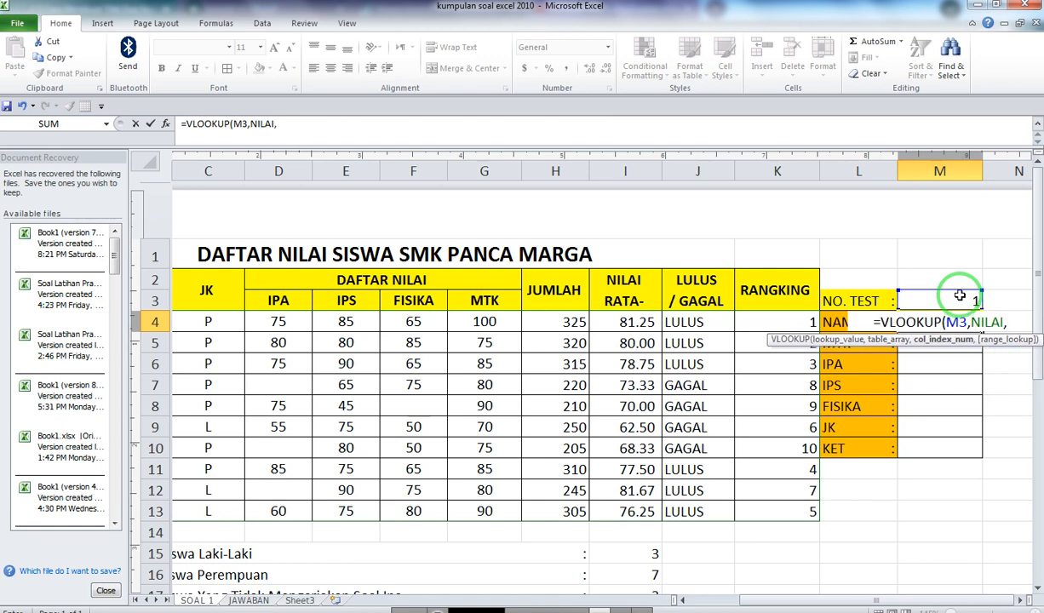
pyautogui.write('2,')
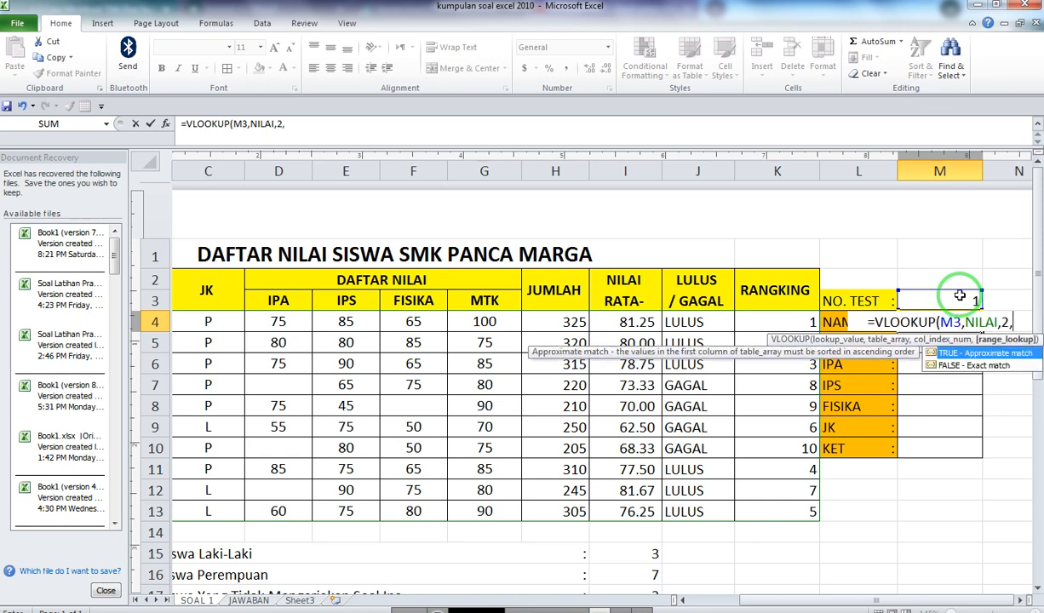
pyautogui.write('FALSE')
pyautogui.press('Return')
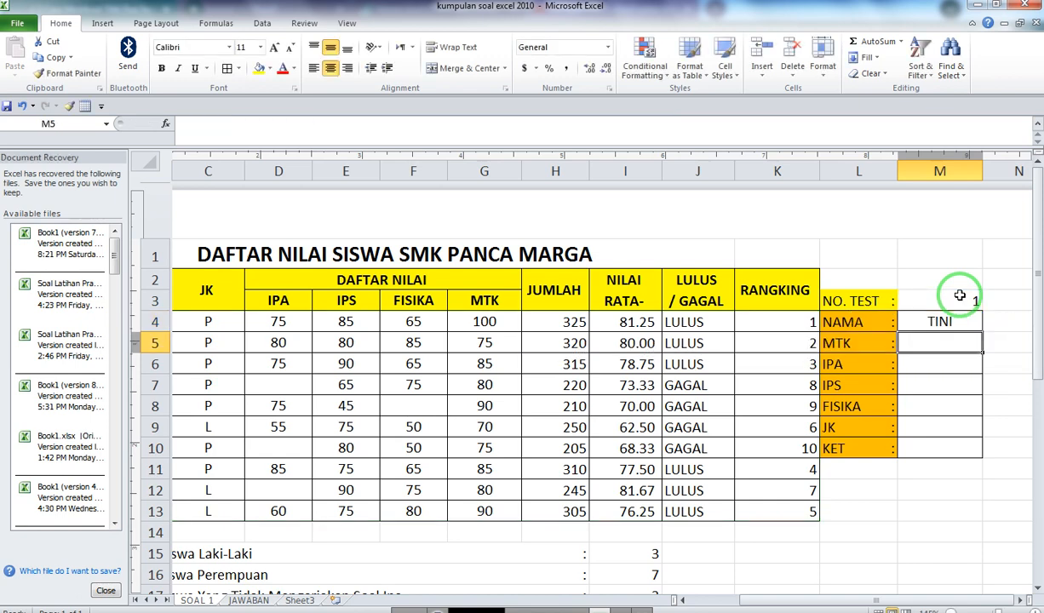
# - Copy the VLOOKUP formula from cell M4 into the MTK through KET cells M5:M10
pyautogui.press('Up')
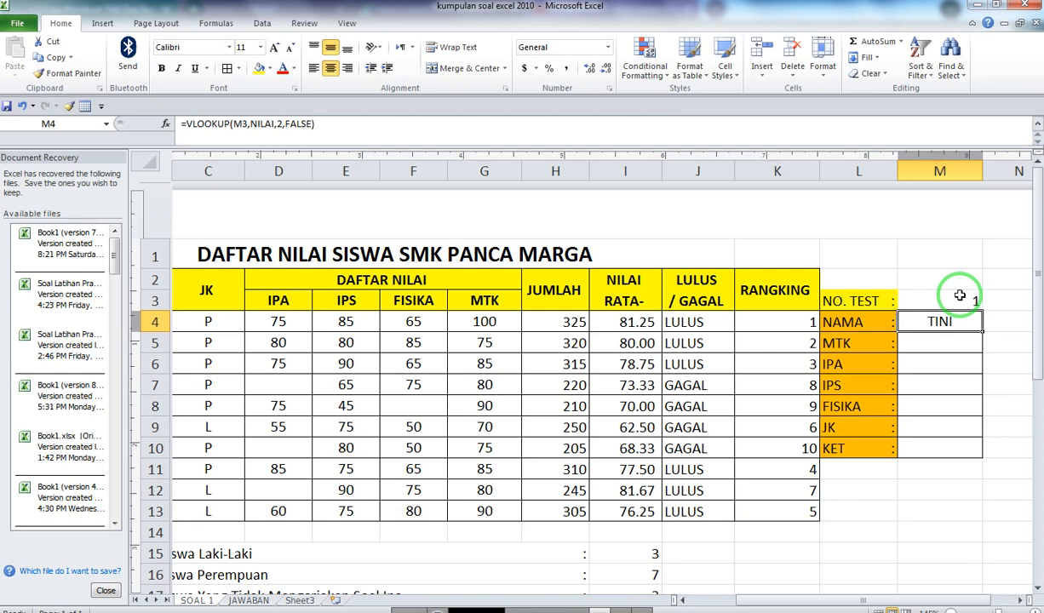
pyautogui.hotkey('ctrl', 'c')
pyautogui.press('Down')
pyautogui.hotkey('shift', 'Down')
pyautogui.hotkey('shift', 'Down')
pyautogui.hotkey('shift', 'Down')
pyautogui.hotkey('shift', 'Down')
pyautogui.hotkey('shift', 'Down')
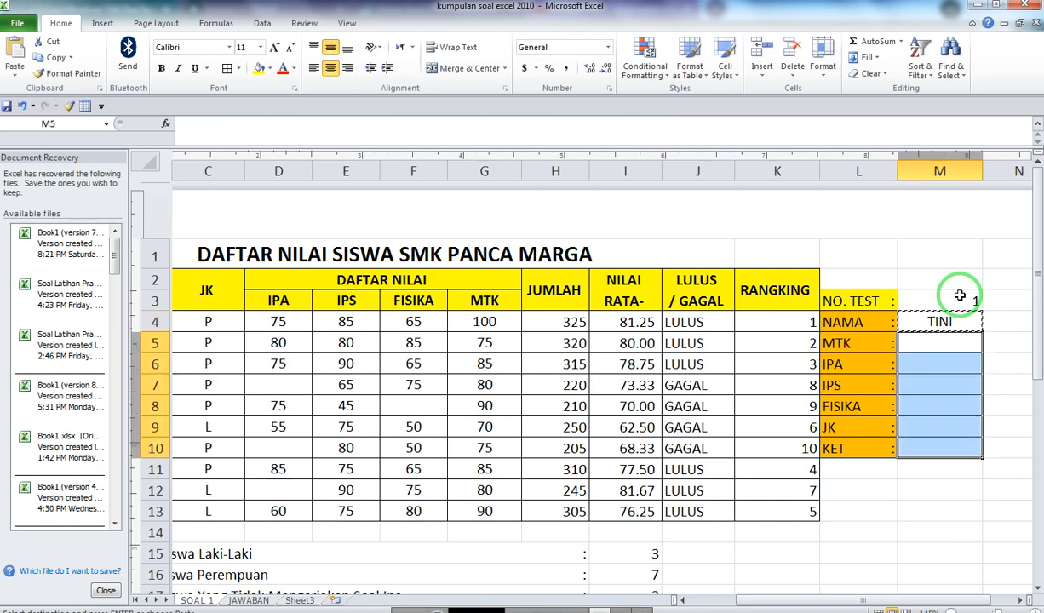
pyautogui.press('Return')
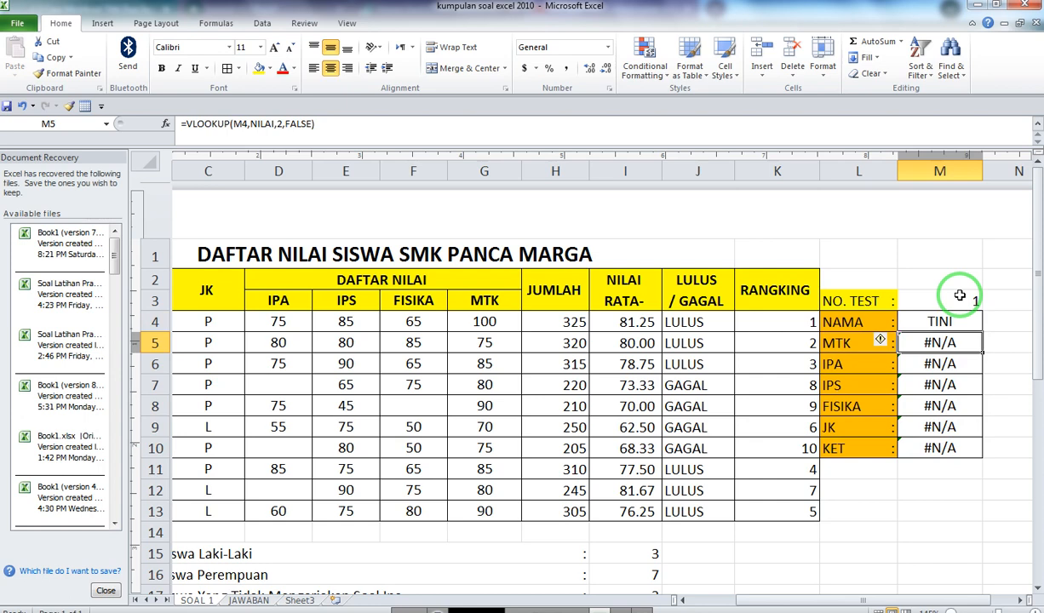
# - Make the lookup reference in the NAMA formula of cell M4 absolute, giving =VLOOKUP($M$3,NILAI,2,FALSE)
pyautogui.press('Up')
pyautogui.press('F2')
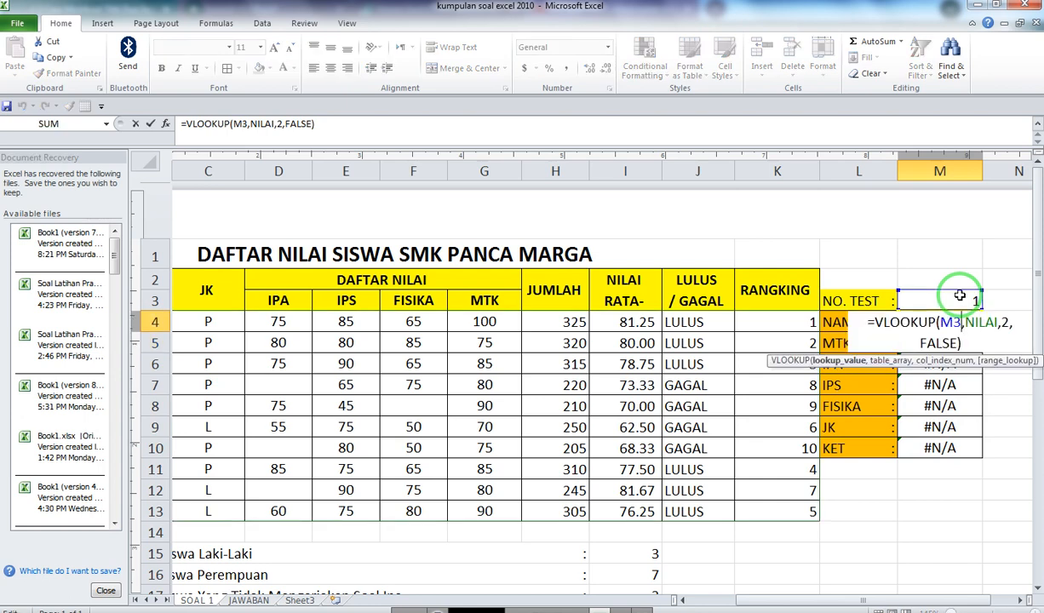
pyautogui.press('F4')
pyautogui.press('Return')
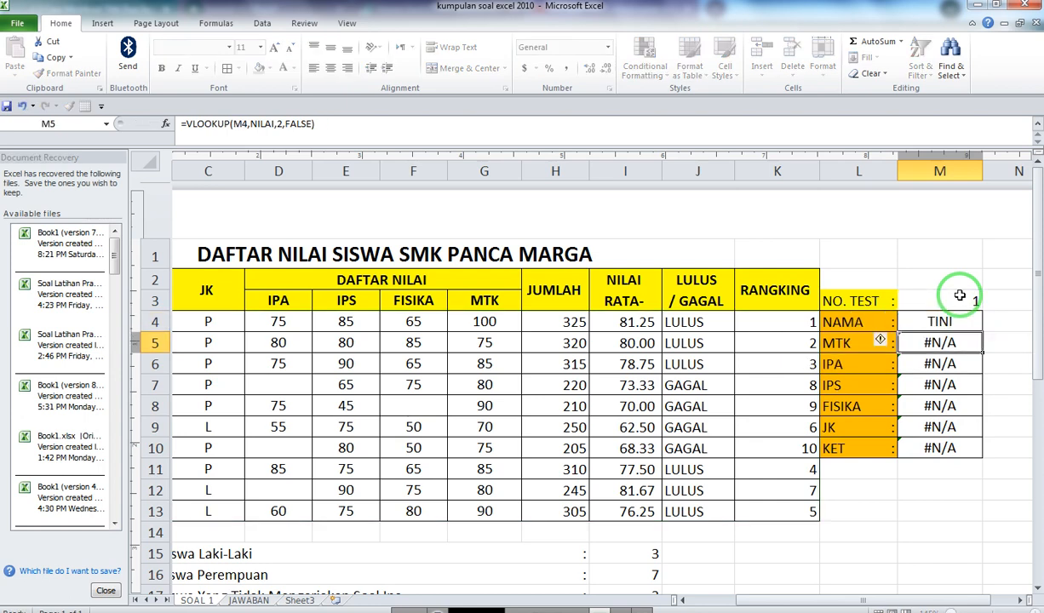
# - Copy the VLOOKUP formula with the absolute $M$3 reference from cell M4 over the MTK through KET cells M5:M10
pyautogui.press('Up')
pyautogui.press('Down')
pyautogui.hotkey('shift', 'Down')
pyautogui.hotkey('shift', 'Down')
pyautogui.hotkey('shift', 'Down')
pyautogui.hotkey('shift', 'Down')
pyautogui.hotkey('shift', 'Down')
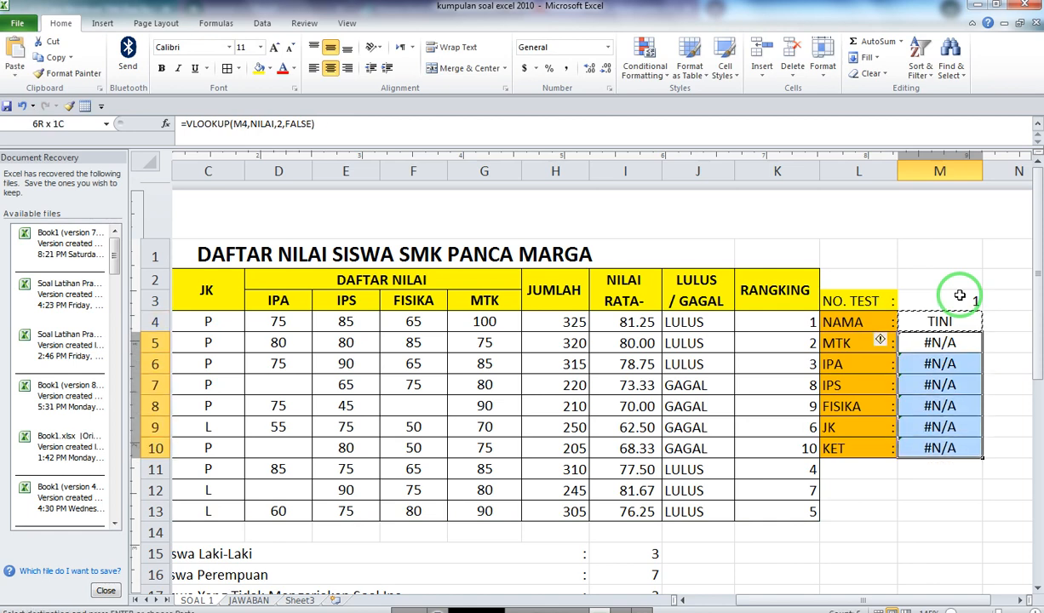
pyautogui.press('Return')
pyautogui.press('Down')
pyautogui.press('Up')
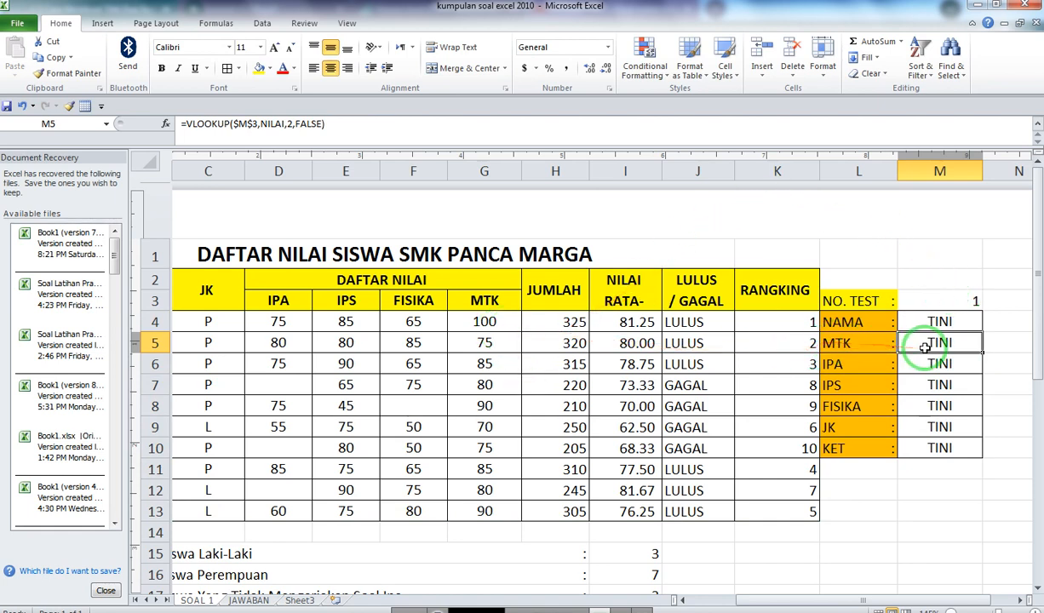
# - Set the VLOOKUP column index to 7 for MTK in cell M5 and to 4 for IPA in cell M6
pyautogui.click(294, 126)
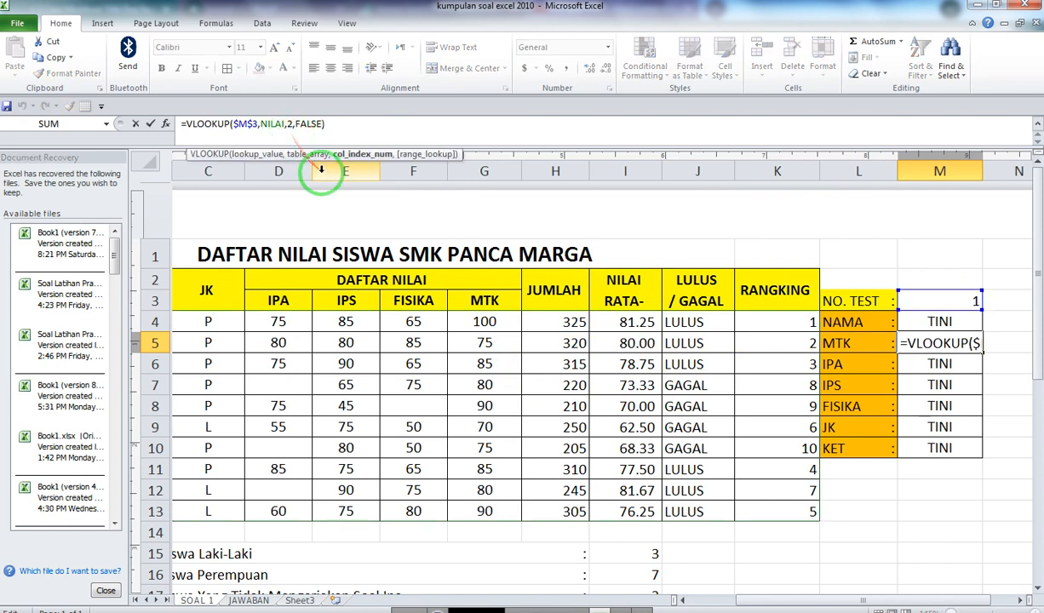
pyautogui.press('BackSpace')
pyautogui.write('7')
pyautogui.press('Return')
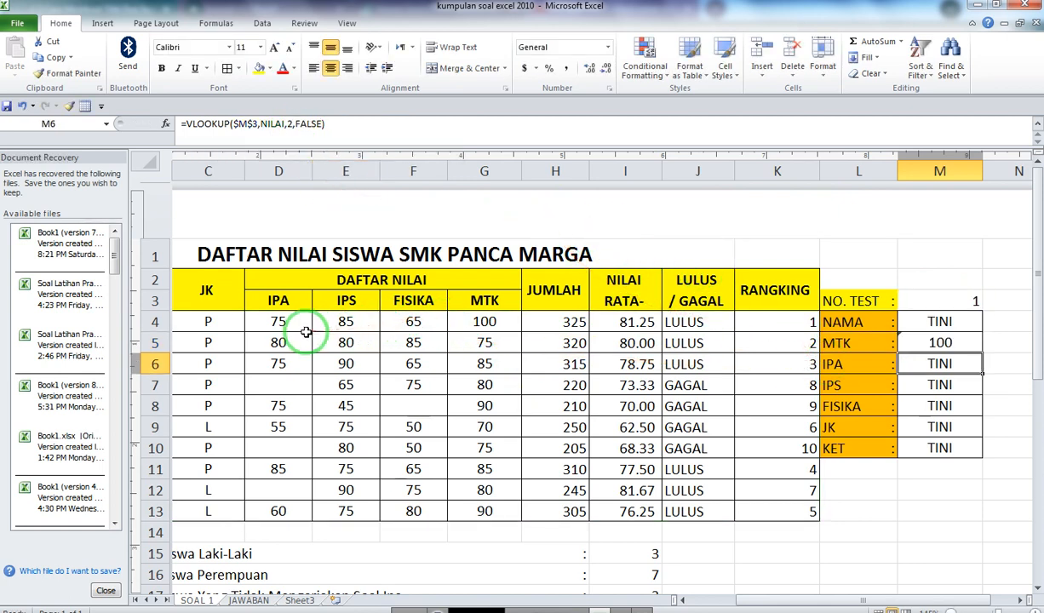
pyautogui.click(294, 124)
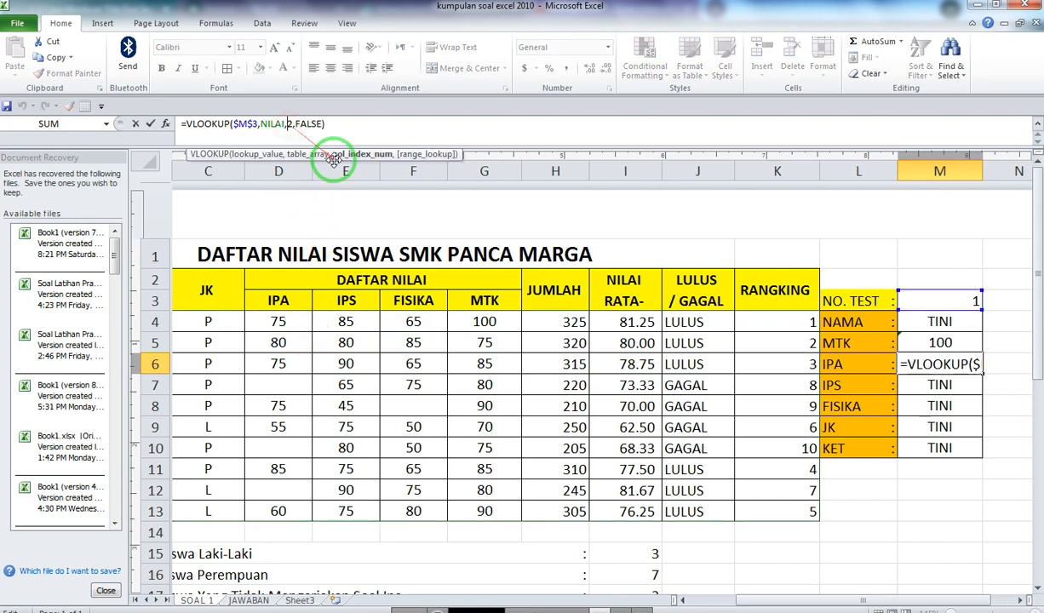
pyautogui.press('BackSpace')
pyautogui.write('4')
pyautogui.press('Return')
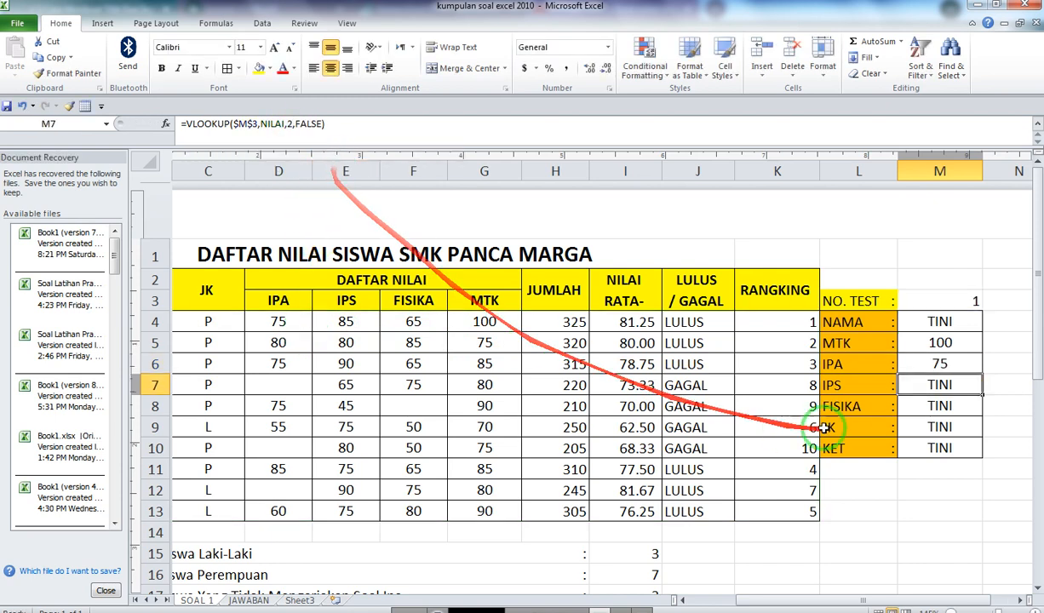
# - Set the VLOOKUP column index to 5 for IPS in cell M7 and to 6 for FISIKA in cell M8
pyautogui.click(943, 404)
pyautogui.click(940, 386)
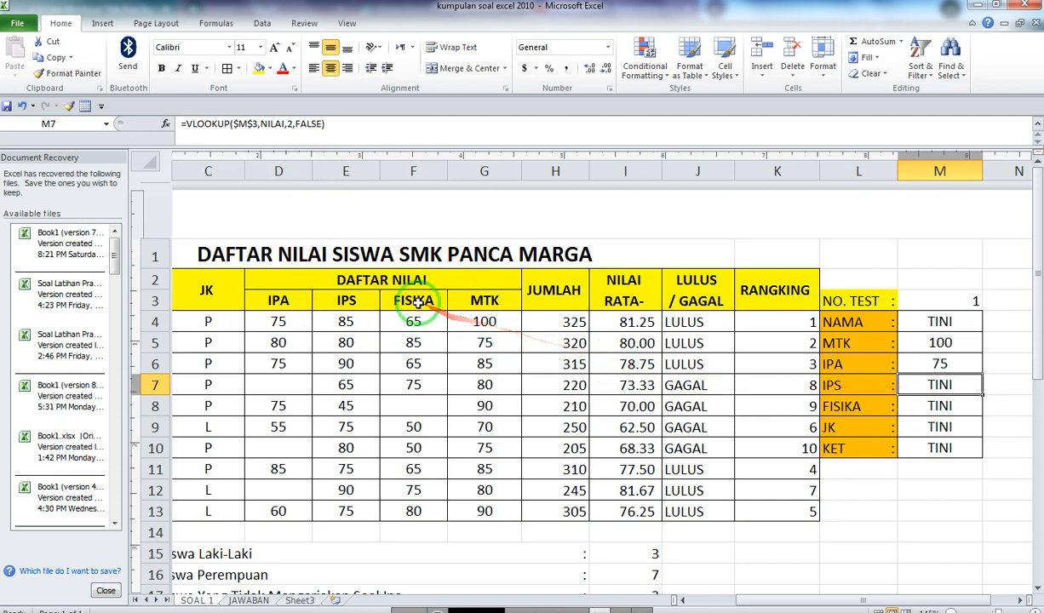
pyautogui.click(291, 124)
pyautogui.press('BackSpace')
pyautogui.write('5')
pyautogui.press('Return')
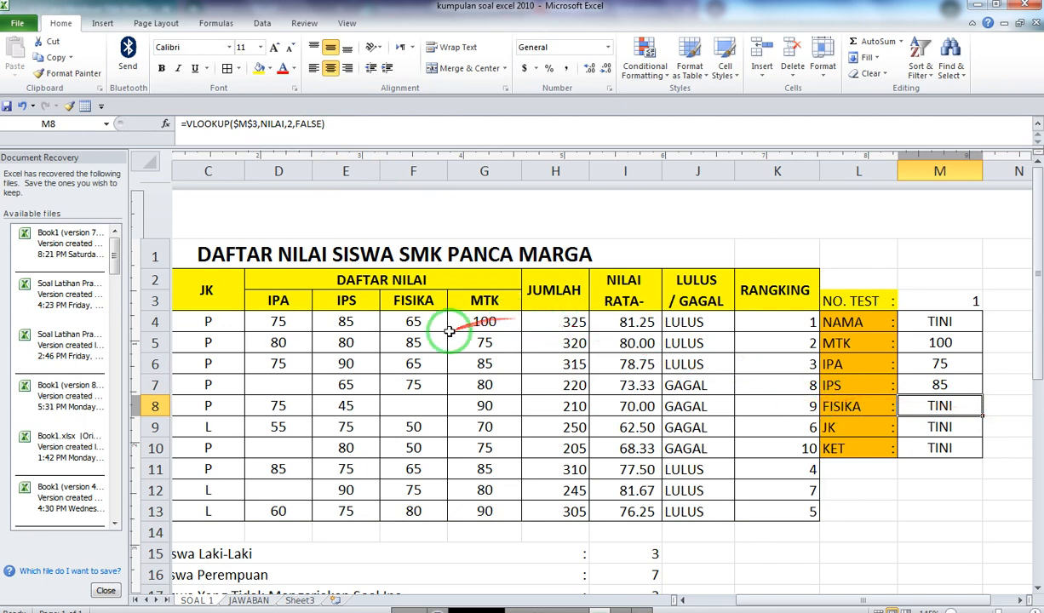
pyautogui.click(290, 123)
pyautogui.press('BackSpace')
pyautogui.write('6')
pyautogui.press('Return')
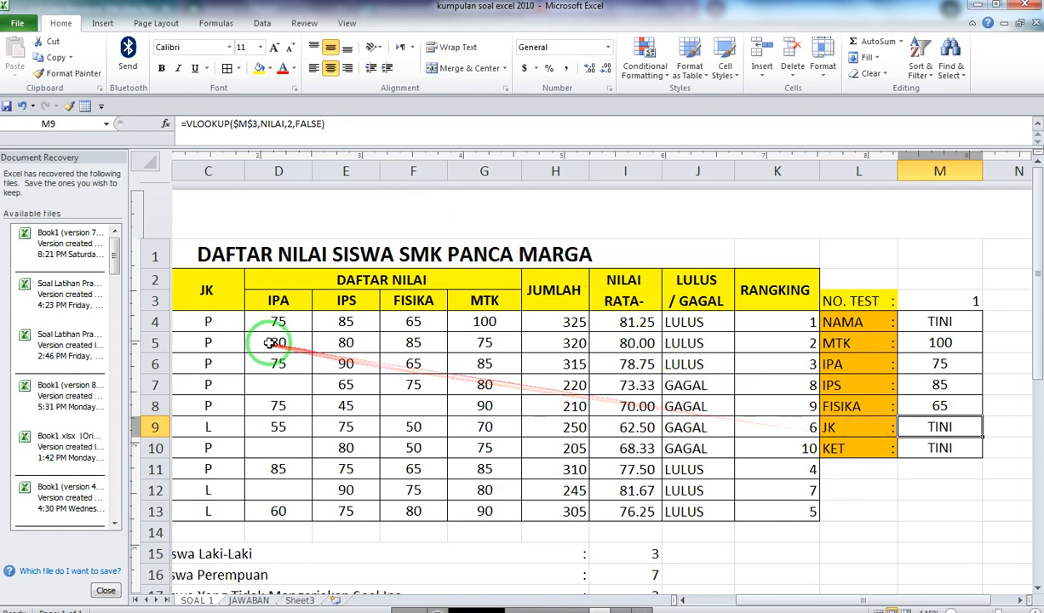
# - Change the lookup in M9 to return the JK column, and set the column index to 10 for KET in M10
pyautogui.click(290, 124)
pyautogui.press('BackSpace')
pyautogui.write('2')
pyautogui.press('Return')
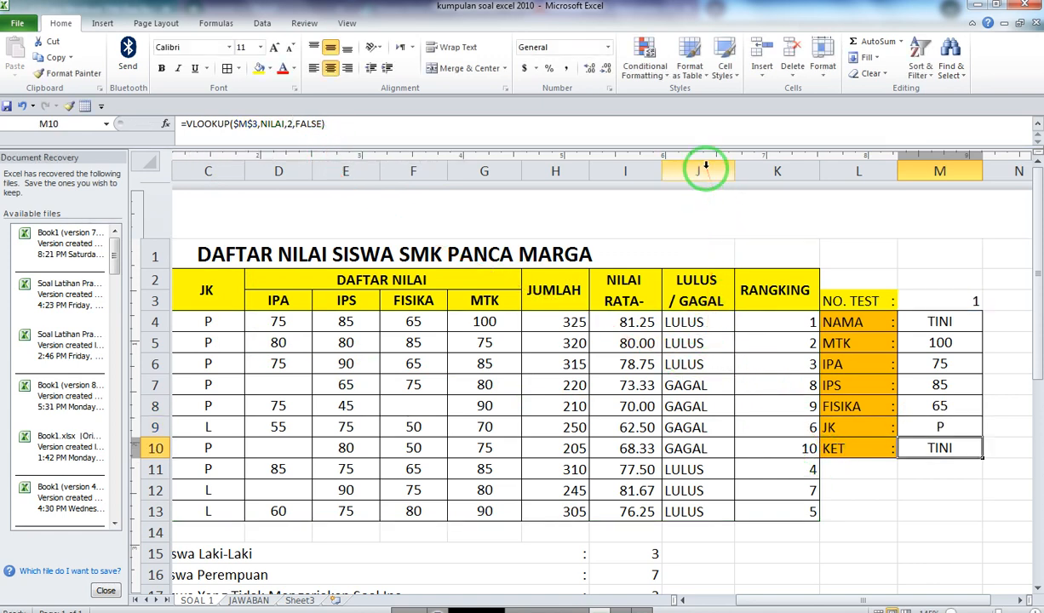
pyautogui.click(289, 124)
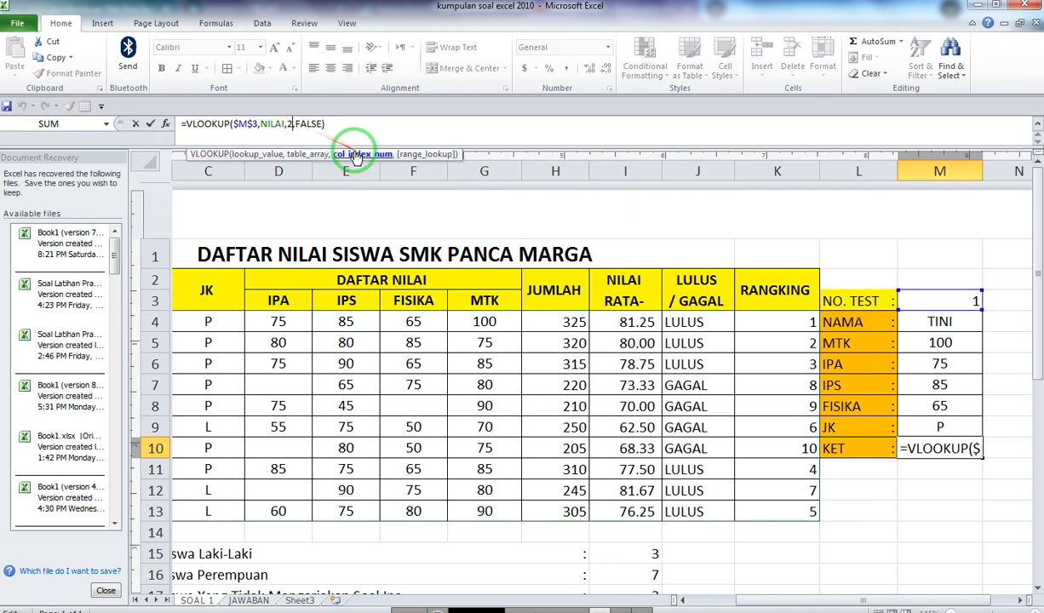
pyautogui.press('BackSpace')
pyautogui.write('10')
pyautogui.press('Return')
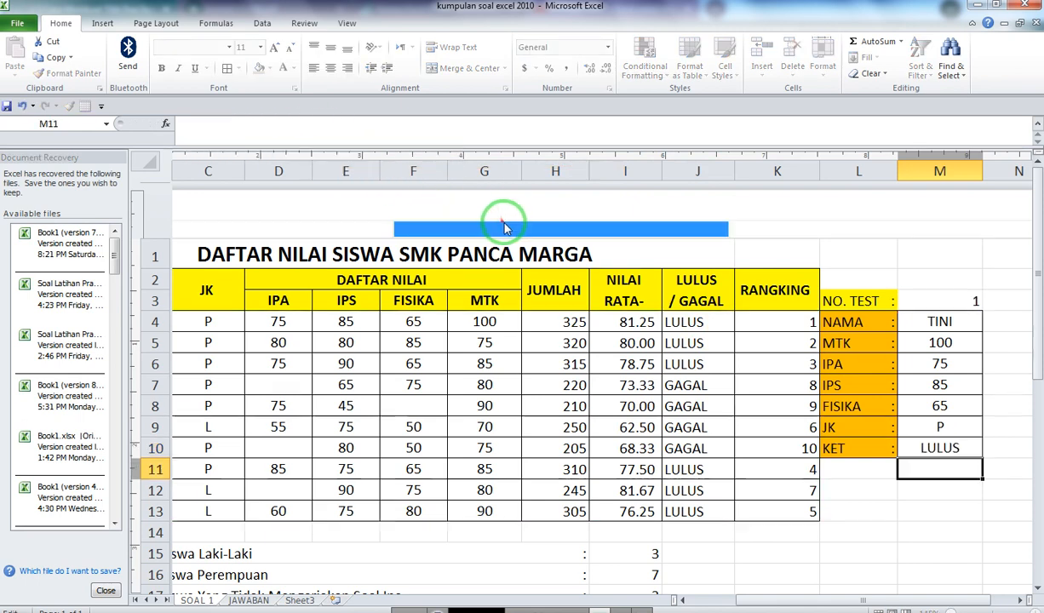
# - Test the lookup block with NO. TEST 2 in cell M3 and compare it with that student's row in the grade table
pyautogui.click(945, 530)
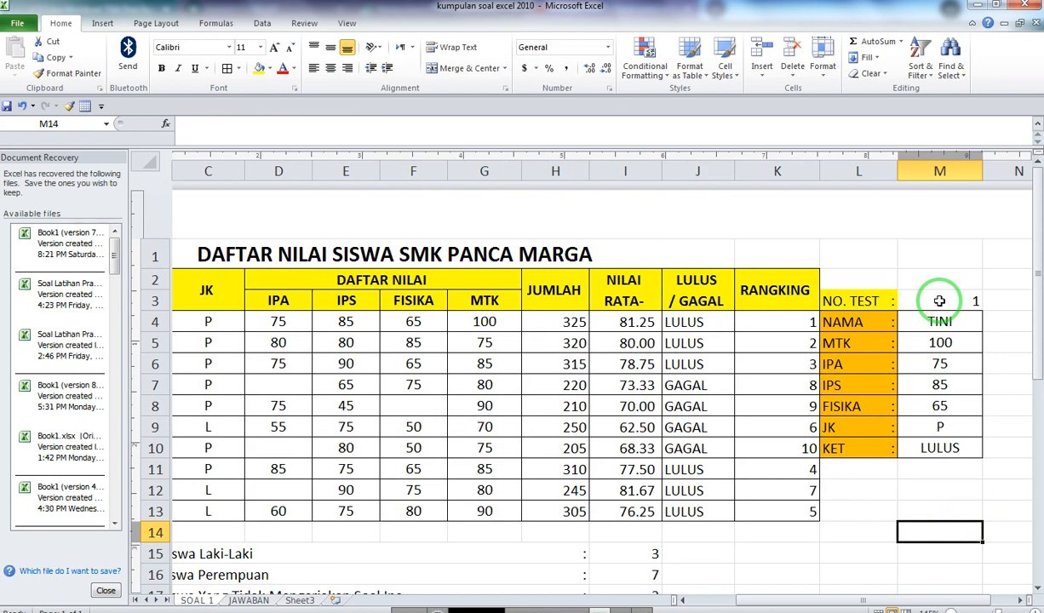
pyautogui.click(939, 298)
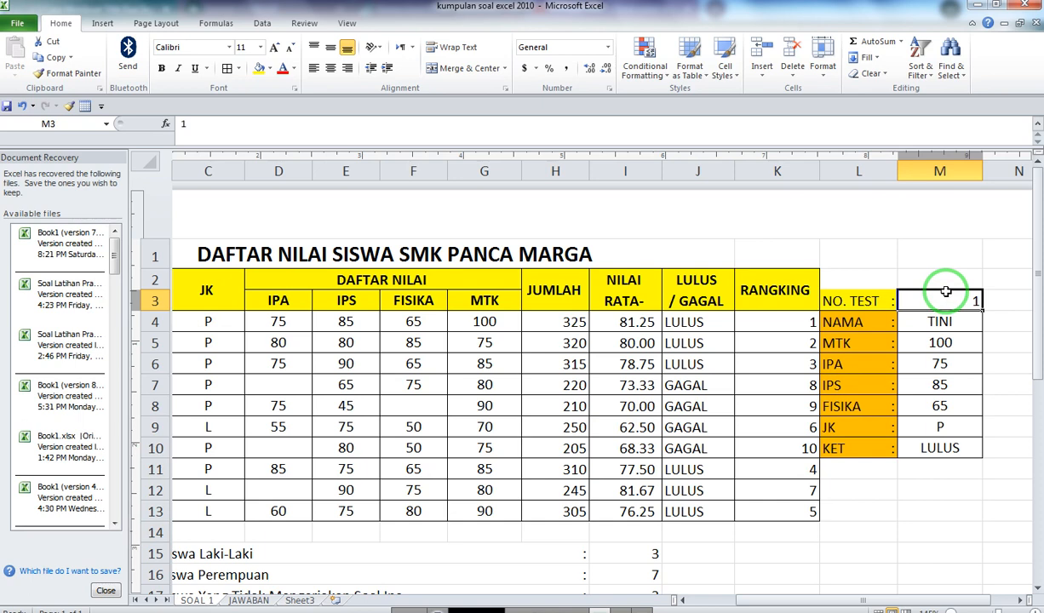
pyautogui.write('2')
pyautogui.press('Return')
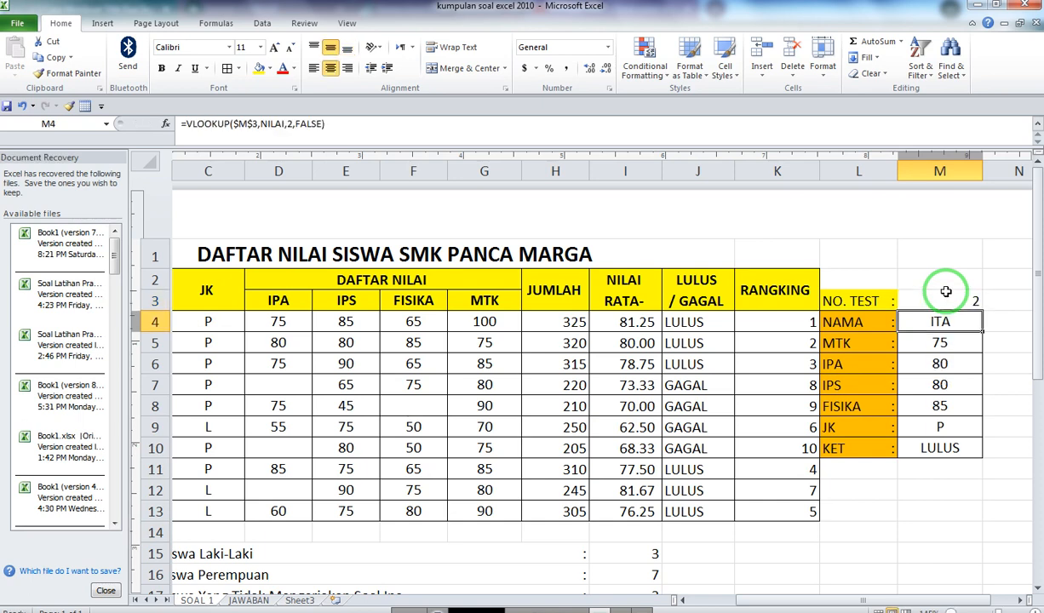
pyautogui.click(945, 291)
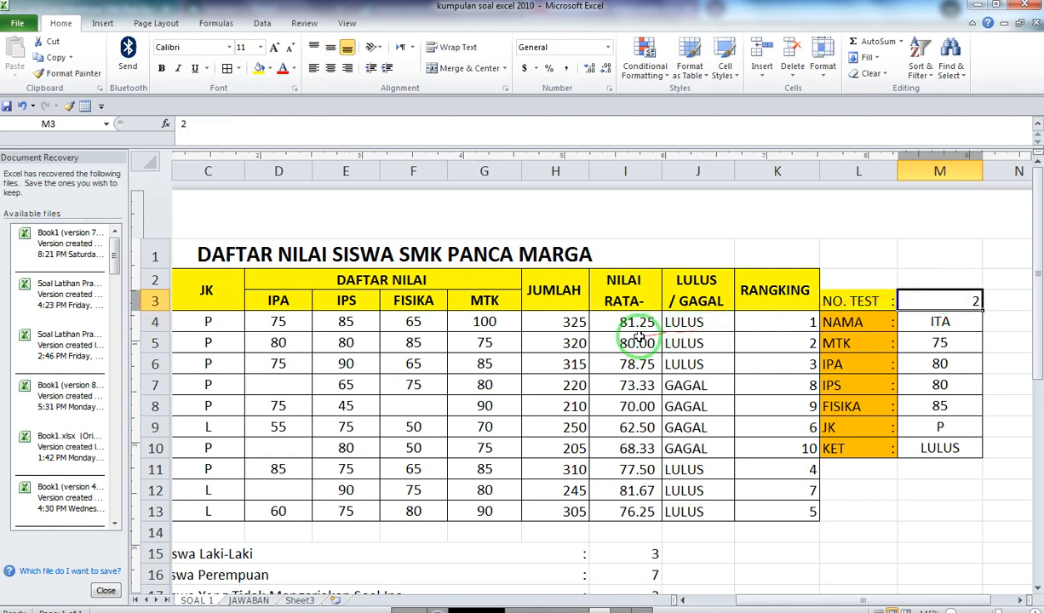
pyautogui.scroll(-1, 587, 341)
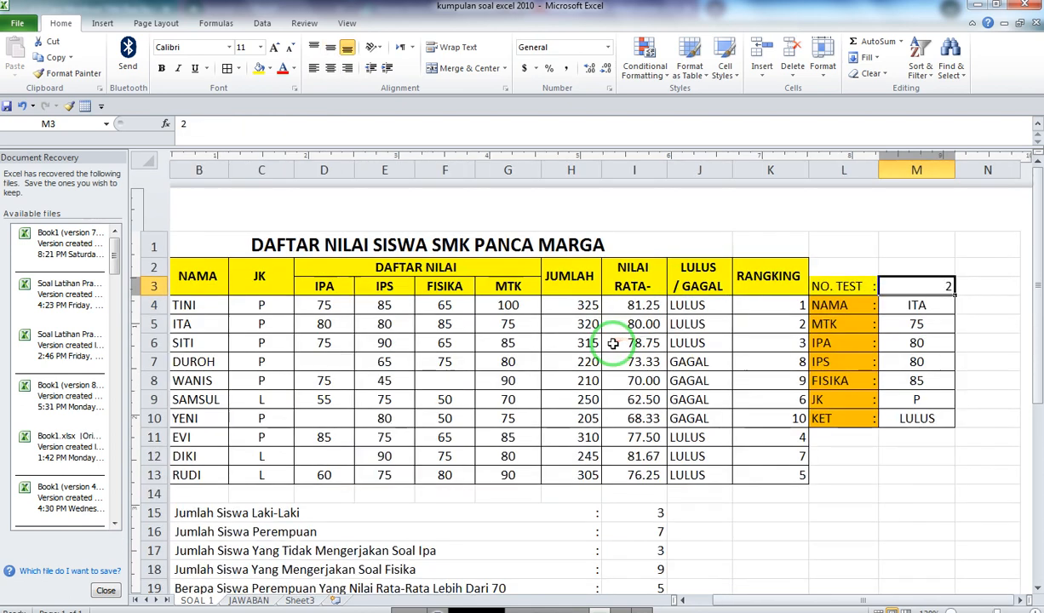
pyautogui.click(185, 328)
pyautogui.press('Left')
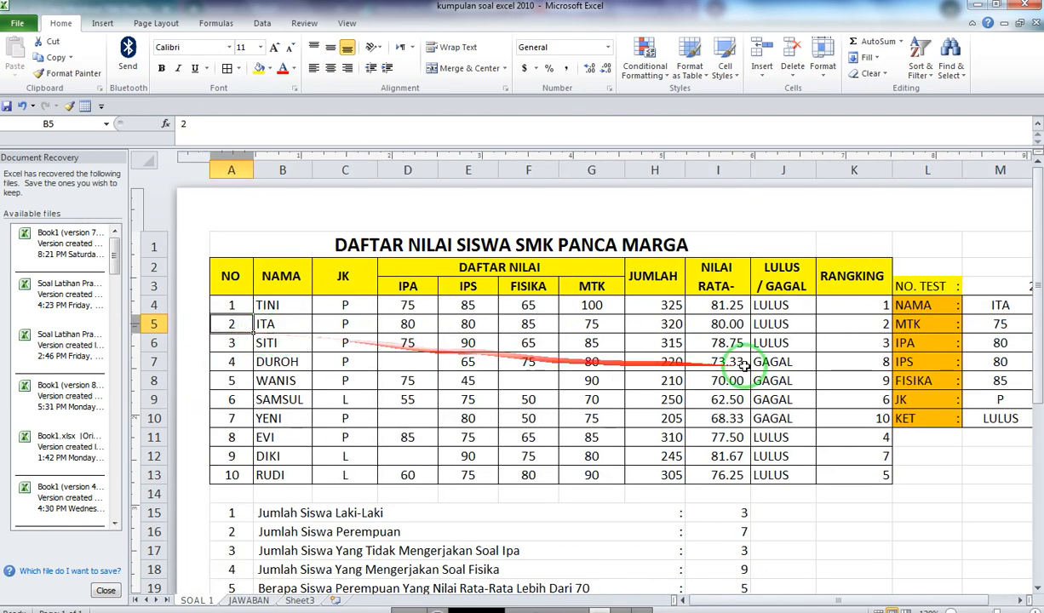
# - Test the lookup block with number 8 and set NO. TEST in cell M3 to 10
pyautogui.click(995, 287)
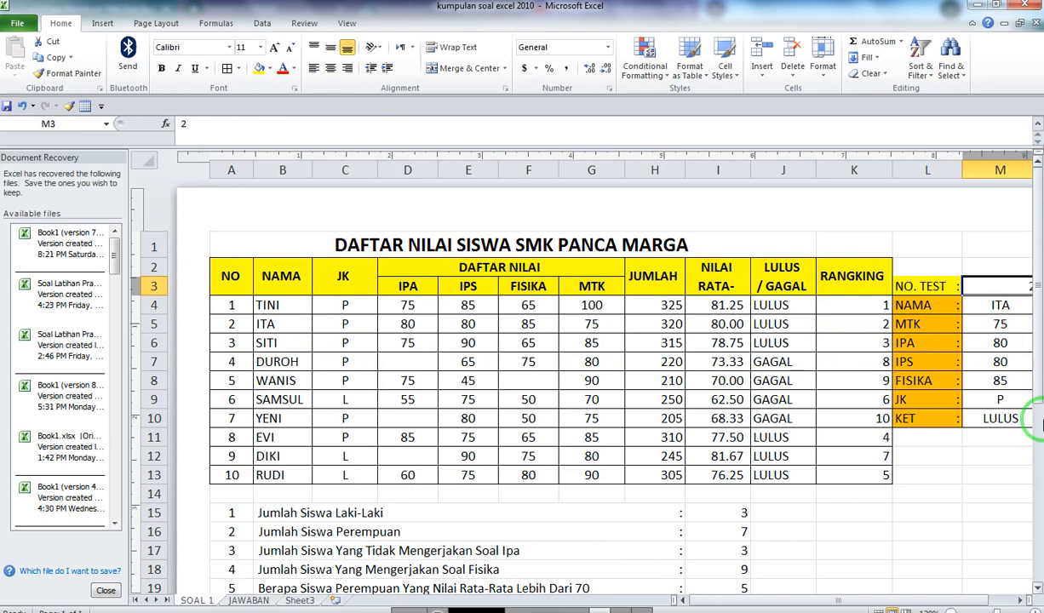
pyautogui.write('8')
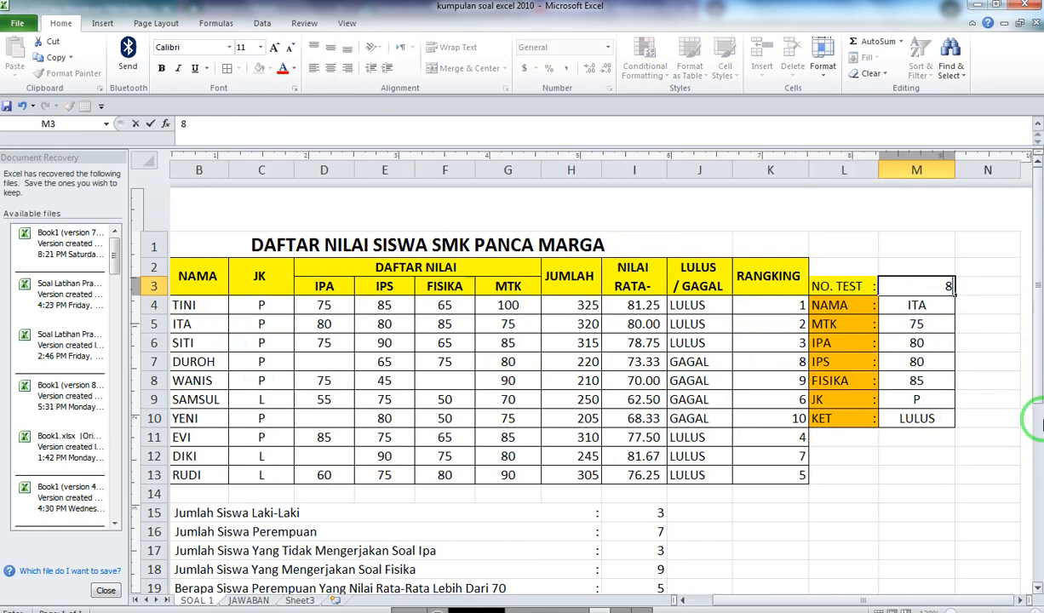
pyautogui.press('Return')
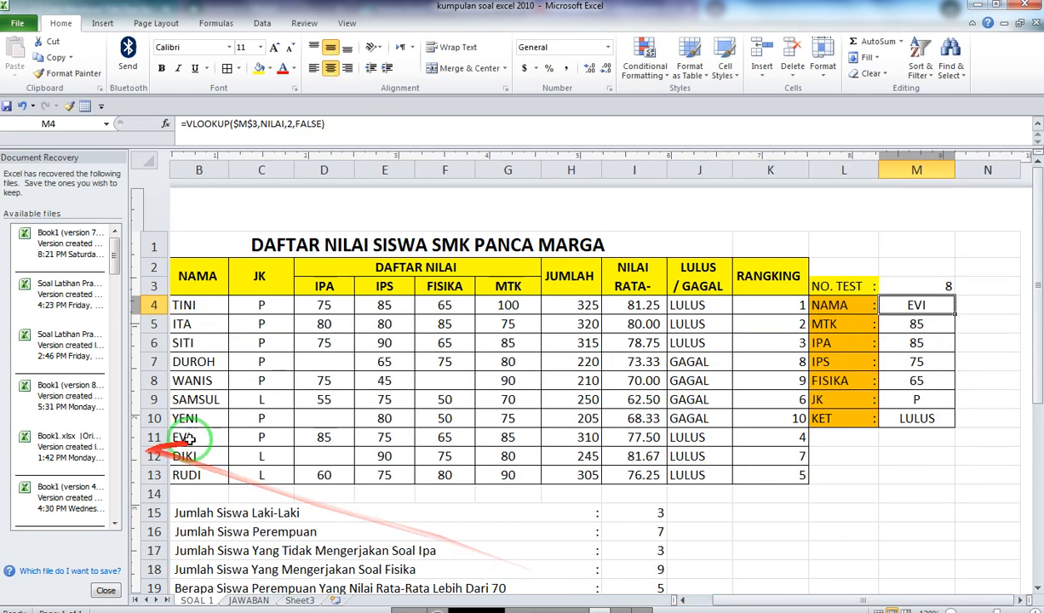
pyautogui.click(916, 287)
pyautogui.write('10')
pyautogui.press('Return')
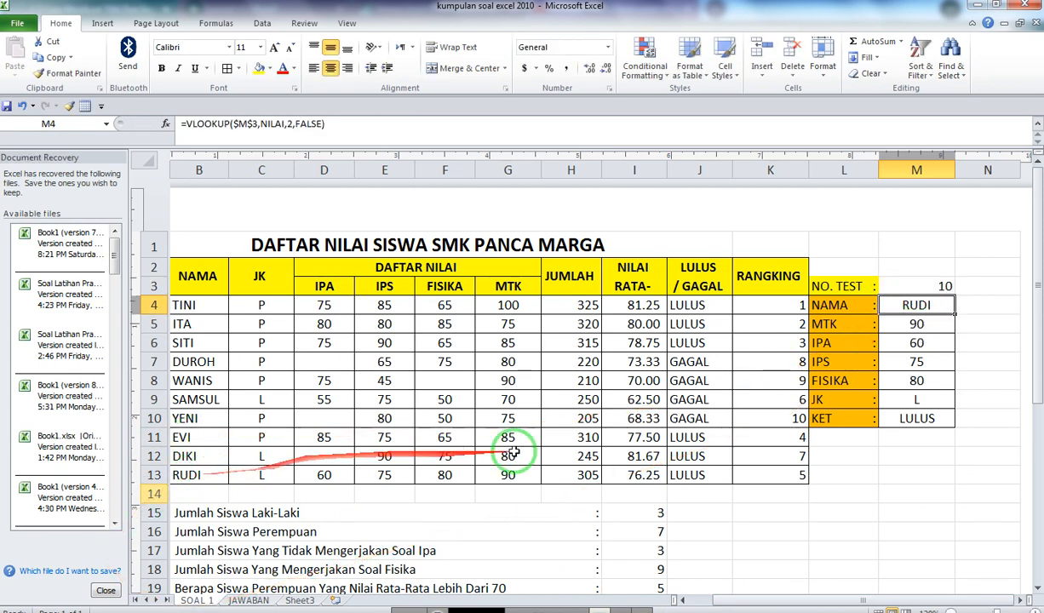
# - Clear the PAJAK and TOTAL values in G30:H31 of the TOKO MONITOR ELEKTRIK table
pyautogui.scroll(-5, 626, 441)
pyautogui.click(719, 450)
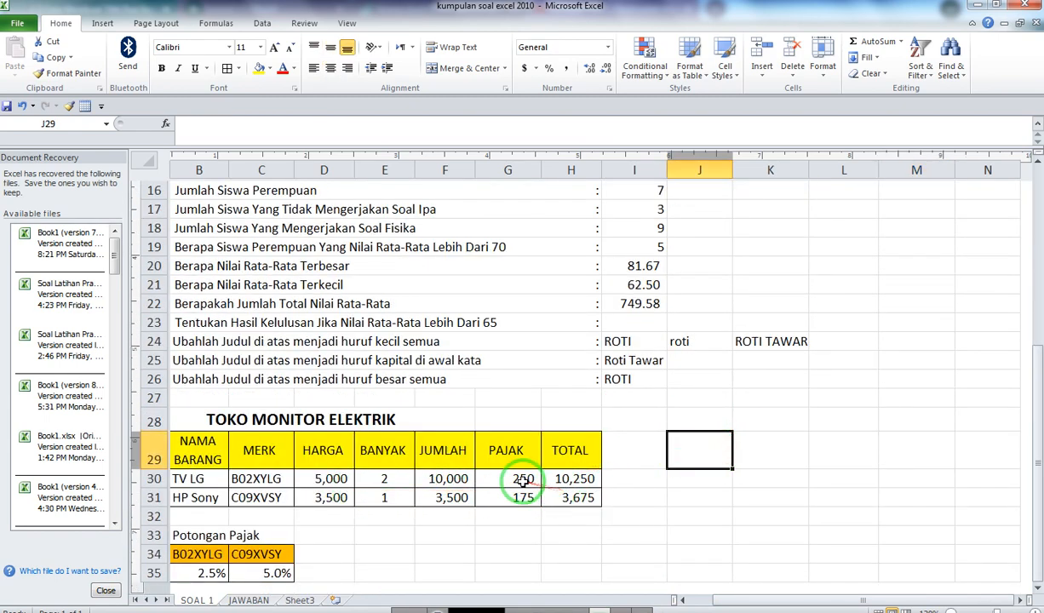
pyautogui.moveTo(522, 478); pyautogui.dragTo(546, 497)
pyautogui.press('Delete')
pyautogui.click(606, 496)
pyautogui.scroll(-1, 531, 483)
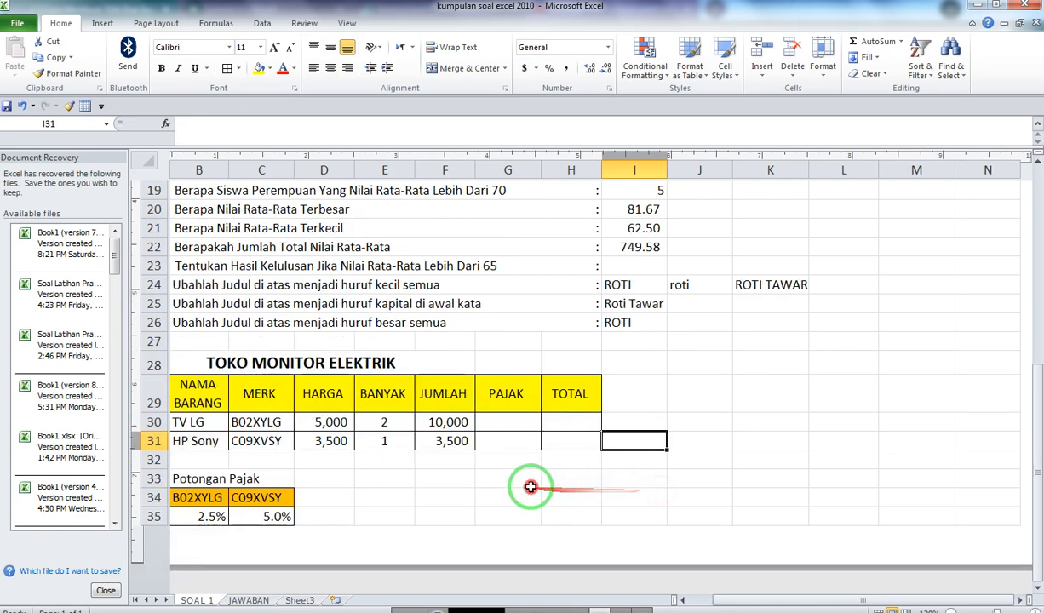
pyautogui.click(451, 479)
pyautogui.press('Home')
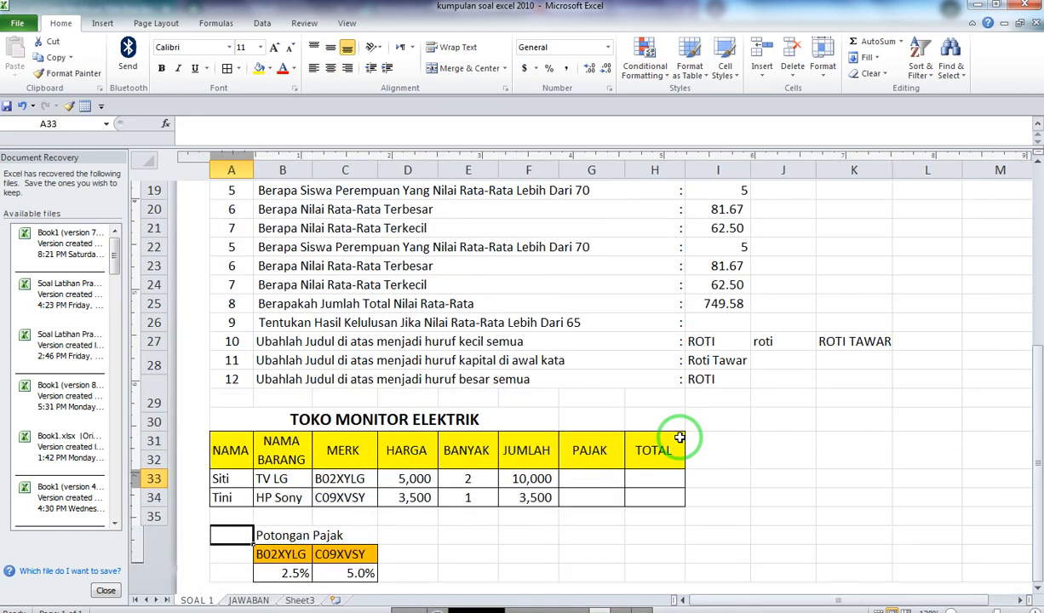
pyautogui.moveTo(477, 495); pyautogui.dragTo(492, 514)
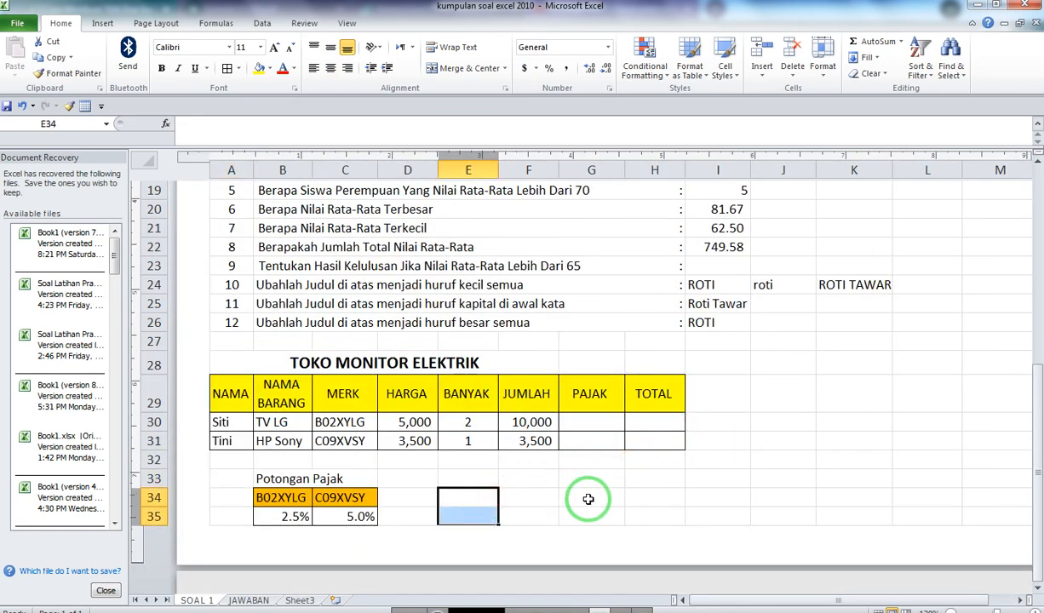
pyautogui.moveTo(587, 499); pyautogui.dragTo(588, 512)
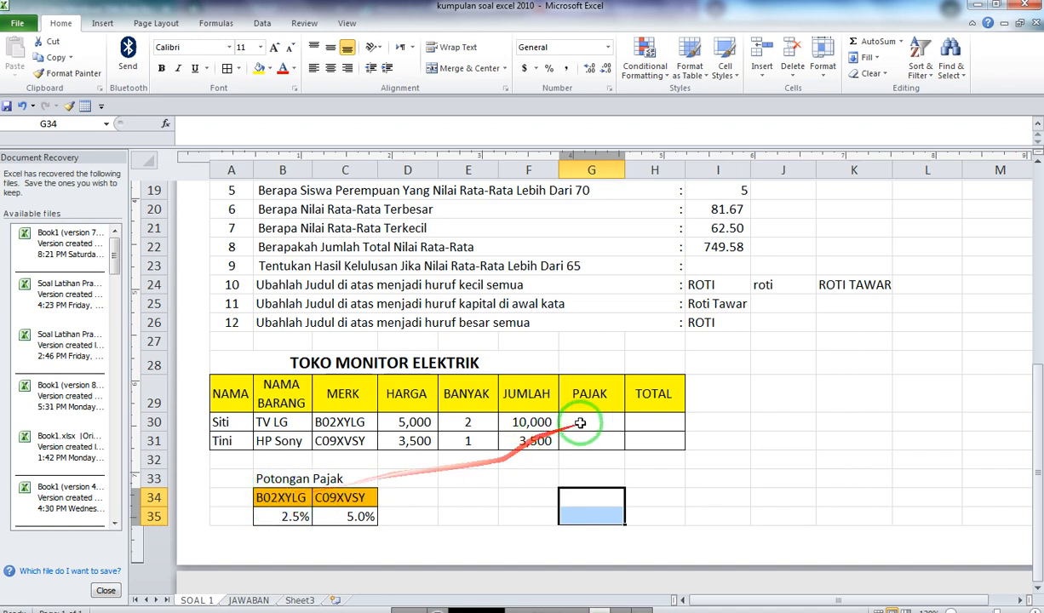
# - Begin the PAJAK formula in G30 with an HLOOKUP of C30 in the absolute range $B$34:$C$35, returning row 2
pyautogui.moveTo(585, 421); pyautogui.dragTo(618, 436)
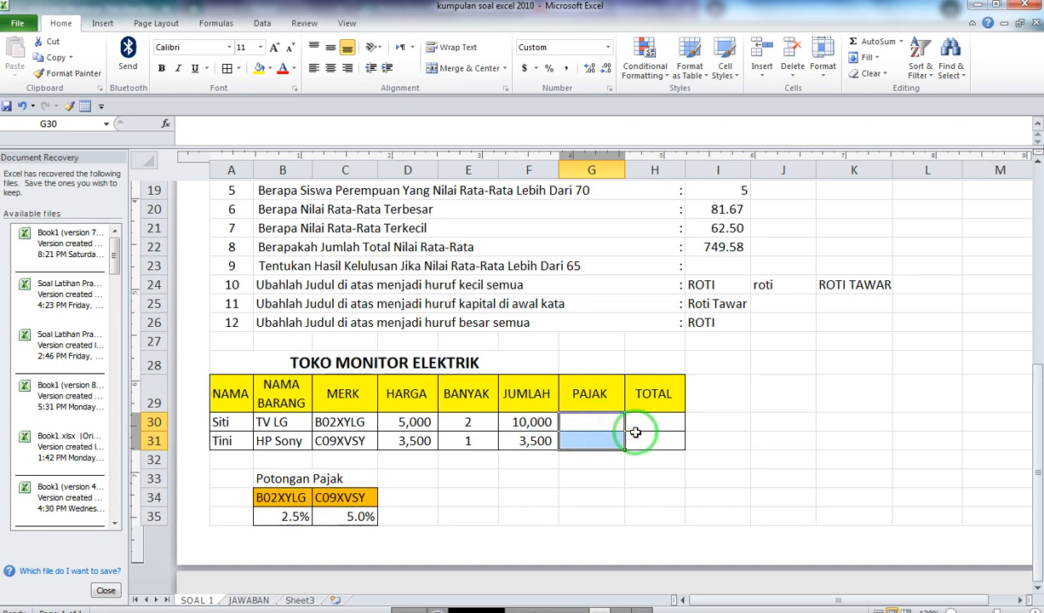
pyautogui.press('Up')
pyautogui.press('Down')
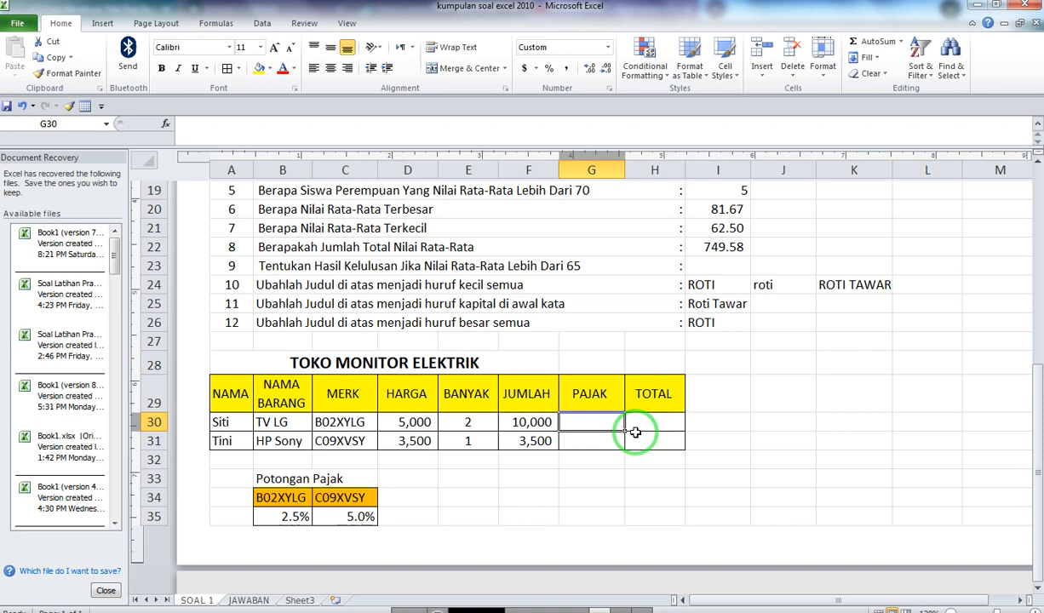
pyautogui.write('=HLOOK')
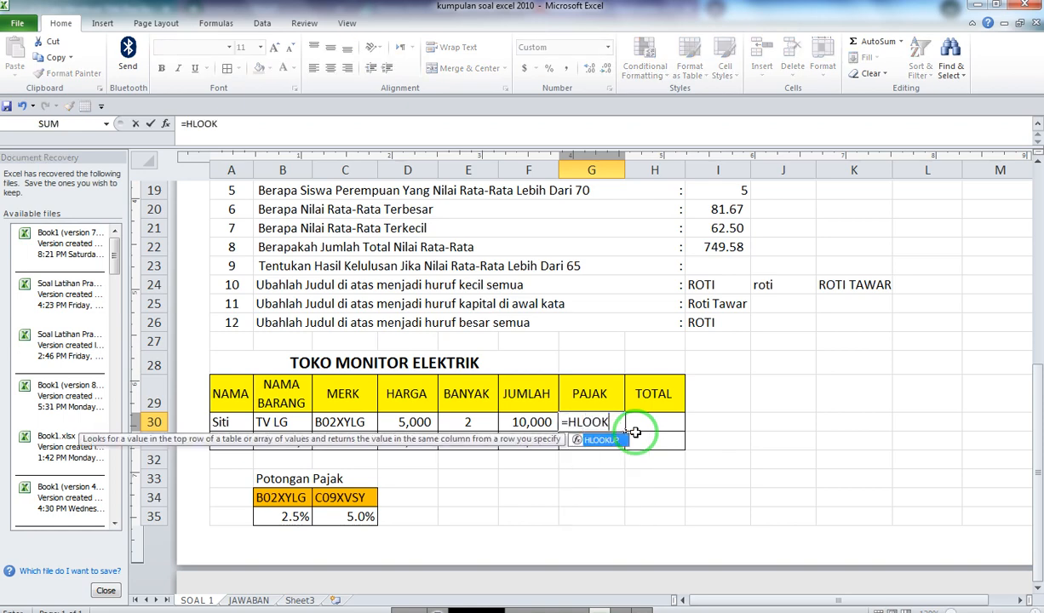
pyautogui.press('Tab')
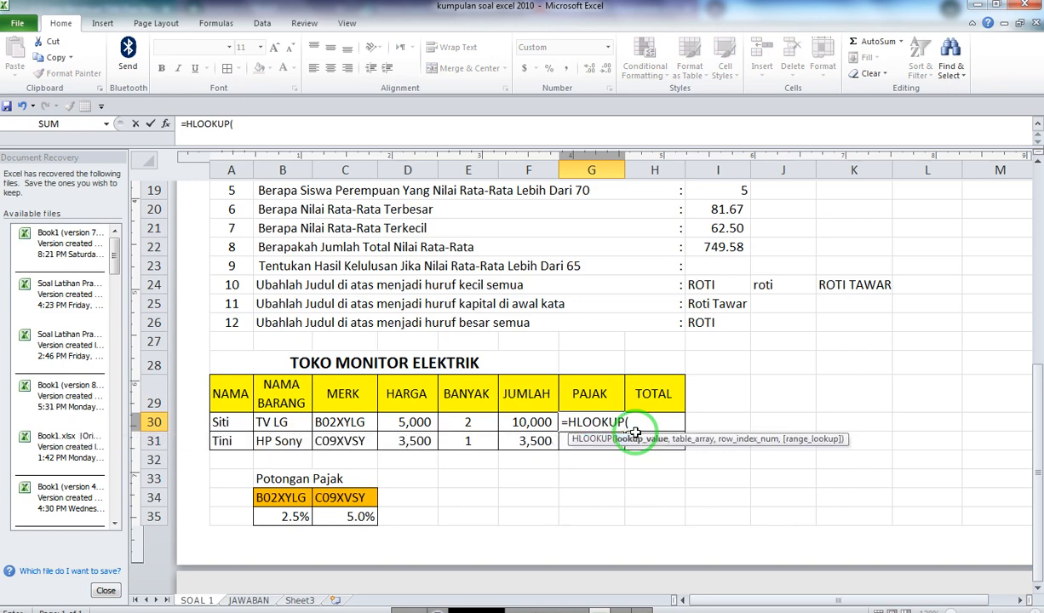
pyautogui.click(351, 423)
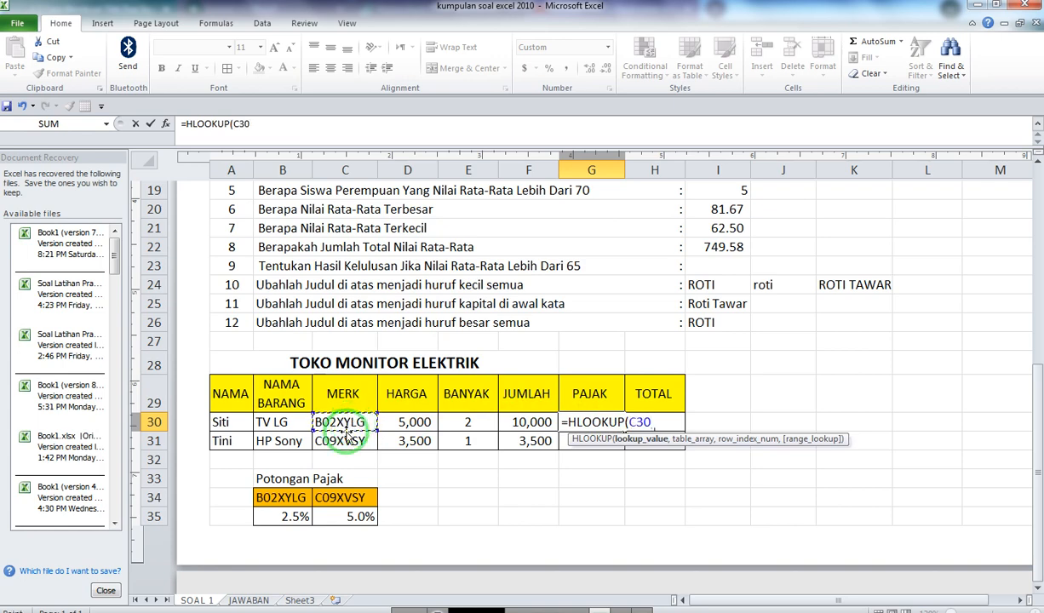
pyautogui.write(',')
pyautogui.moveTo(269, 497); pyautogui.dragTo(354, 515)
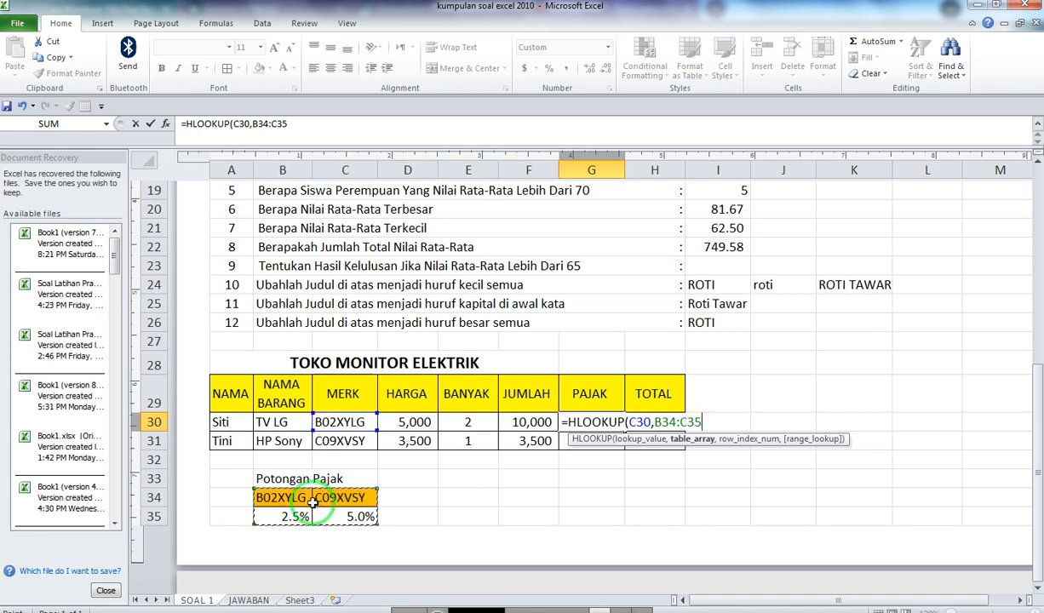
pyautogui.press('F4')
pyautogui.write(',2')
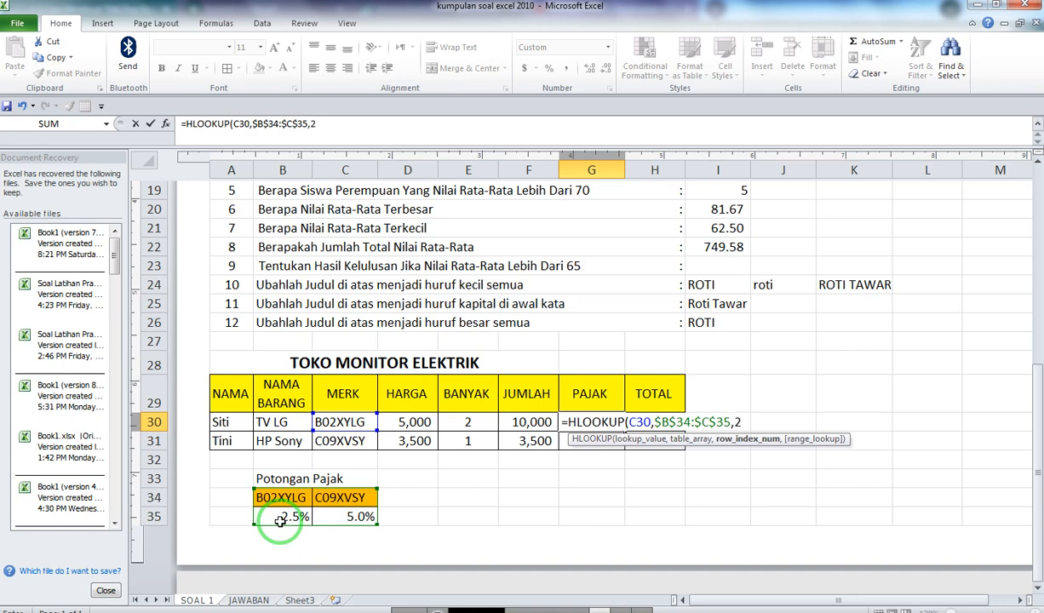
# - Complete the G30 formula with exact match (FALSE) and multiply the lookup by the JUMLAH value in F30
pyautogui.write(',FALSE')
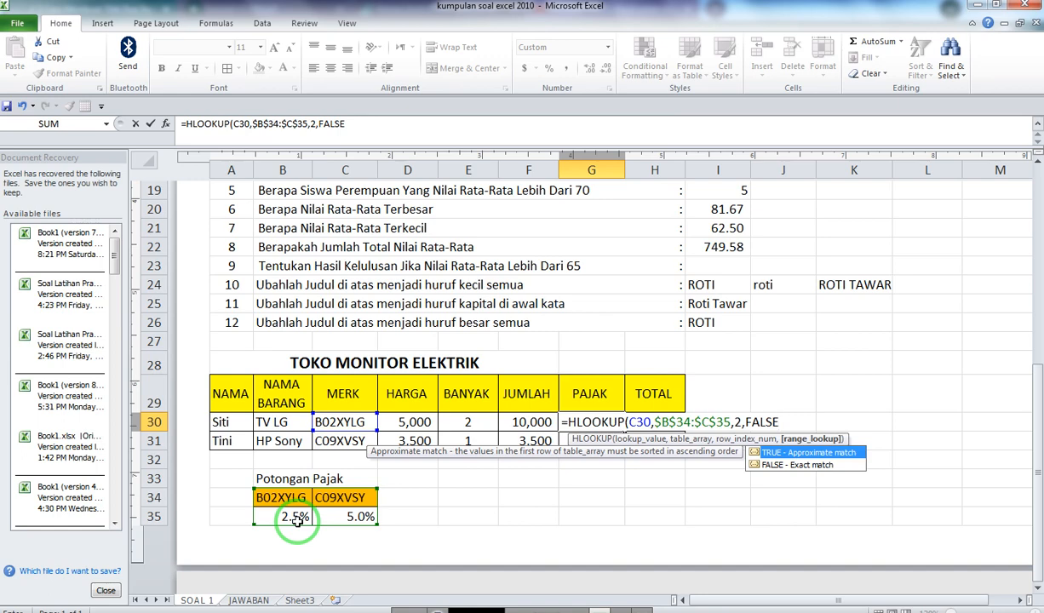
pyautogui.write(')')
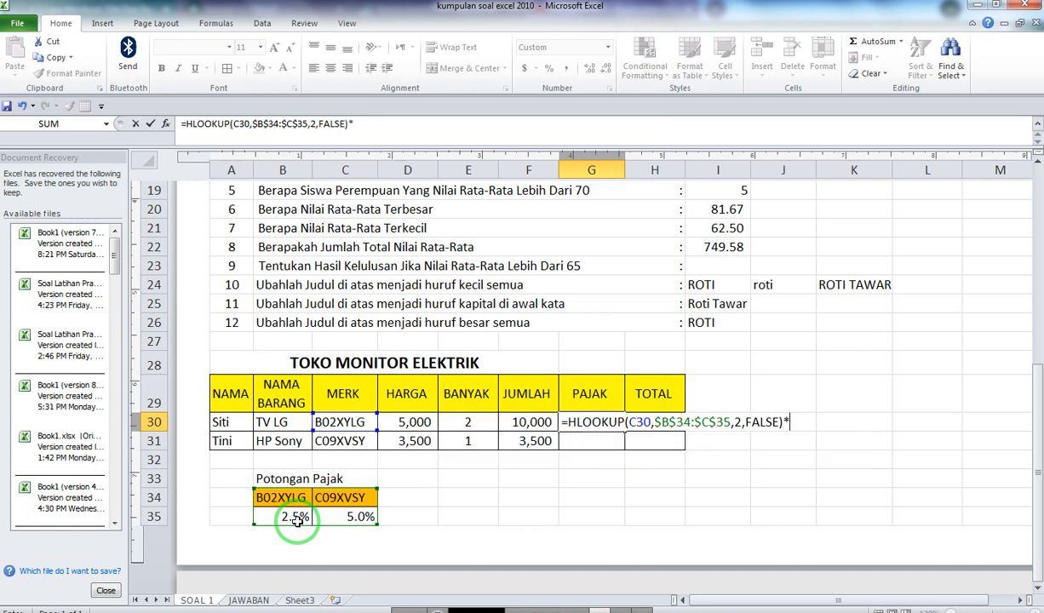
pyautogui.write('*')
pyautogui.moveTo(524, 438); pyautogui.dragTo(519, 422)
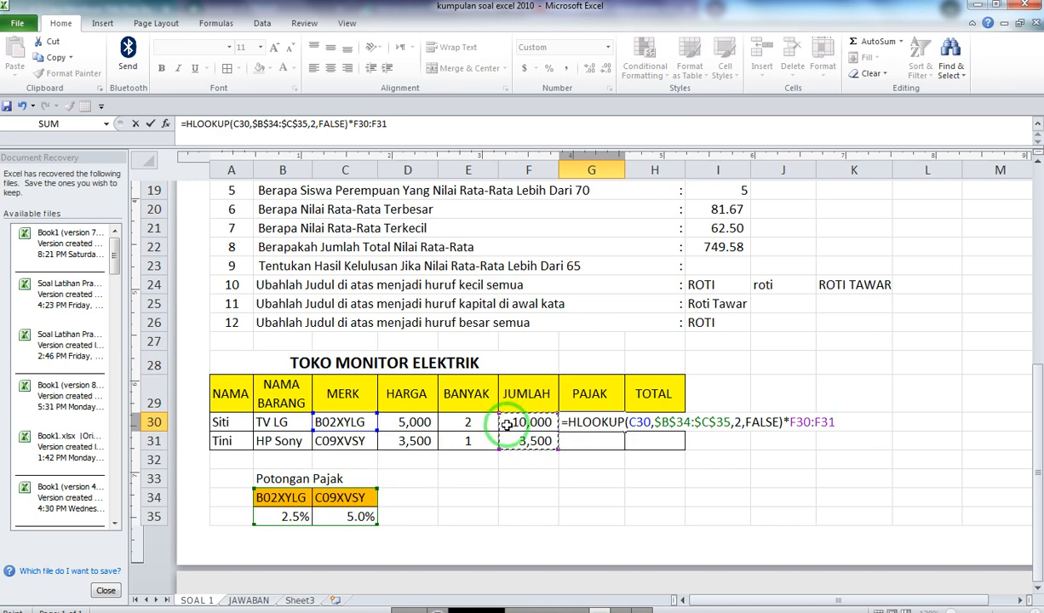
pyautogui.click(509, 423)
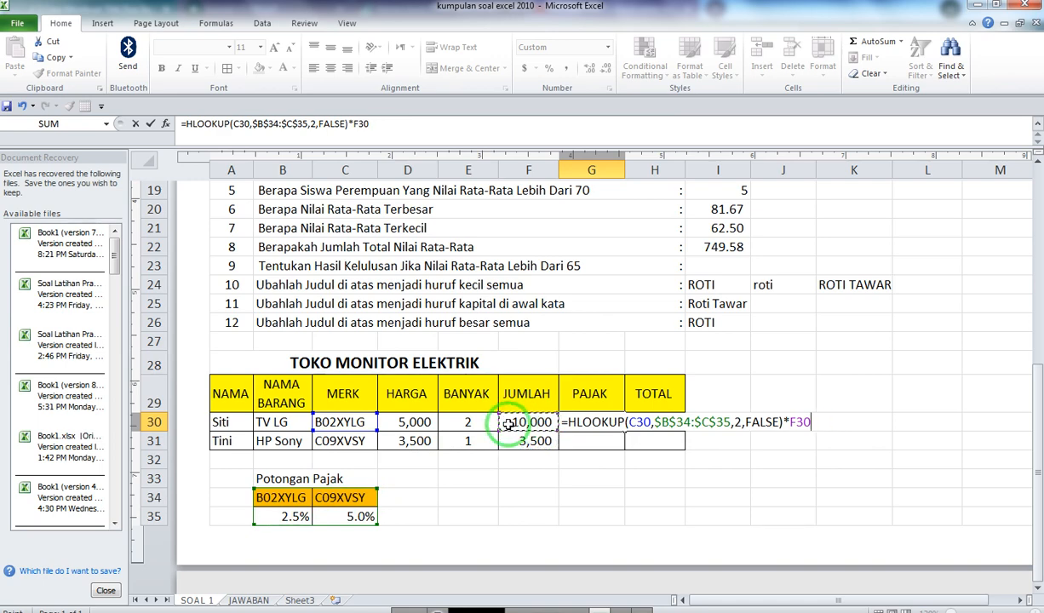
pyautogui.press('Return')
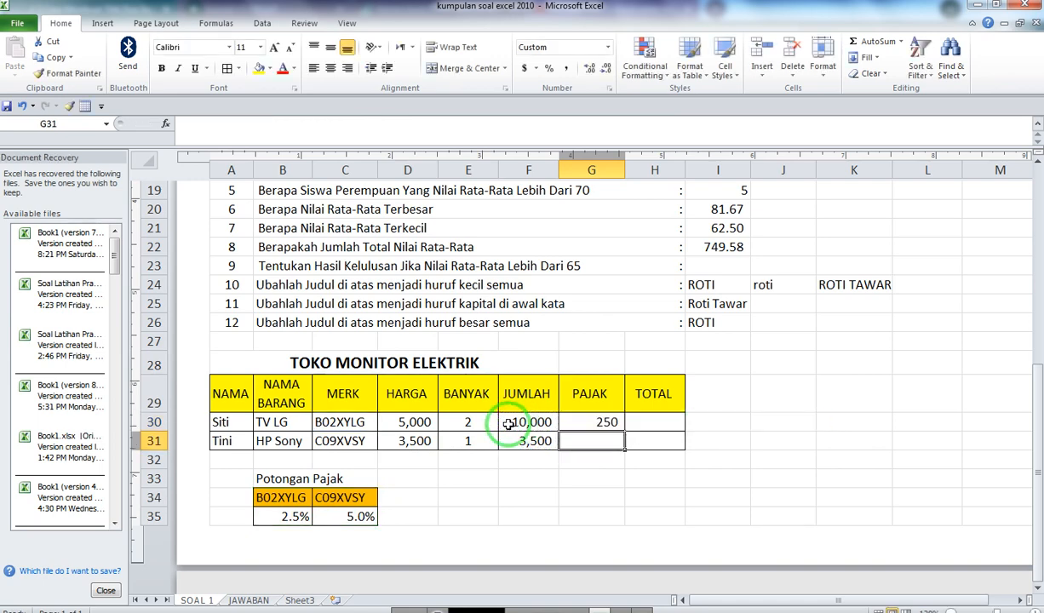
pyautogui.press('Up')
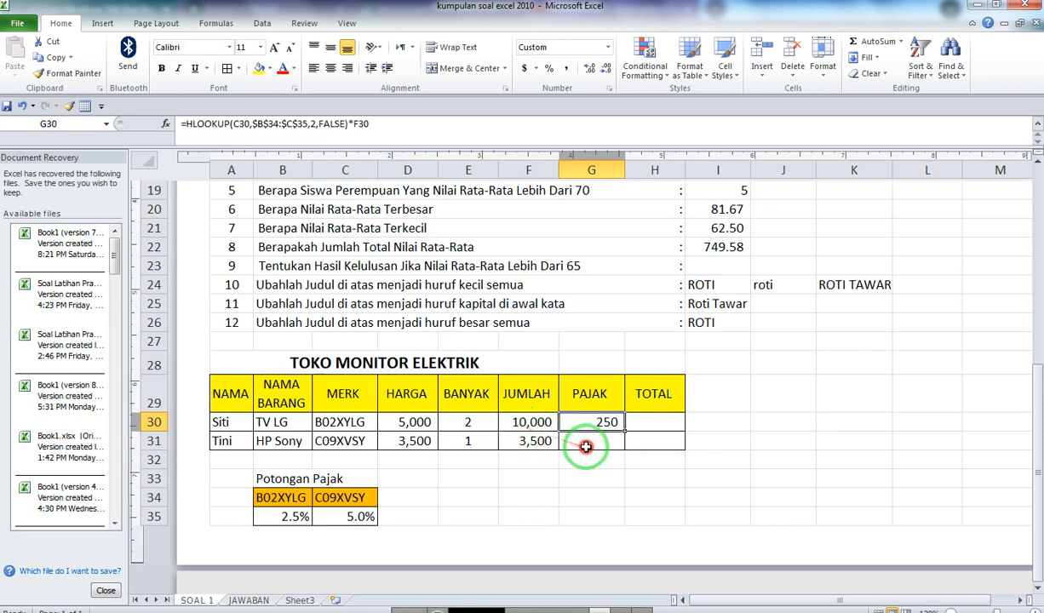
# - Begin the PAJAK formula in G31 with an HLOOKUP of C31 in $B$34:$C$35, returning row 2
pyautogui.moveTo(587, 445); pyautogui.dragTo(588, 452)
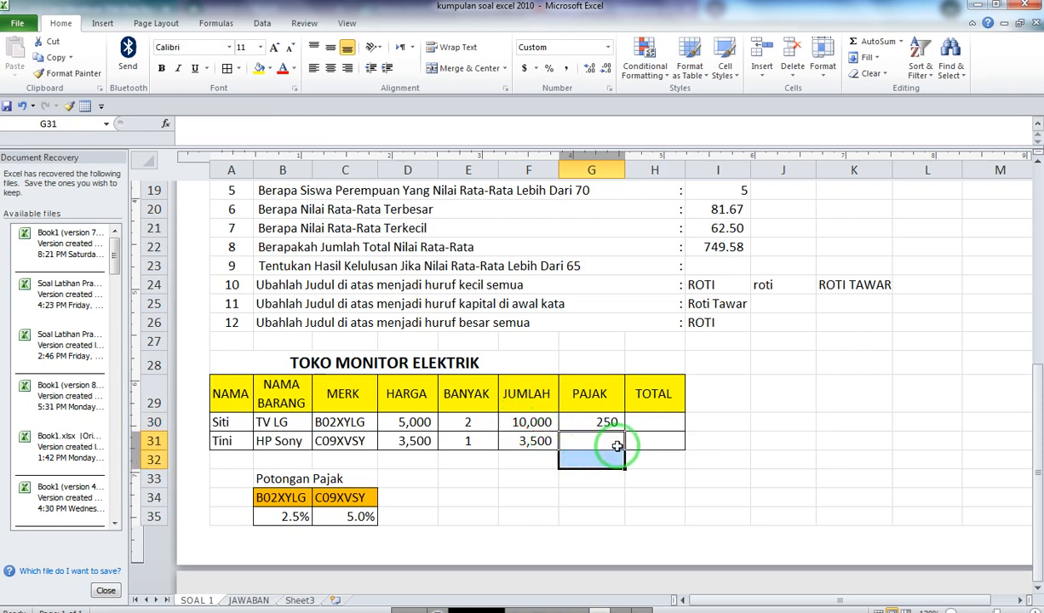
pyautogui.click(618, 446)
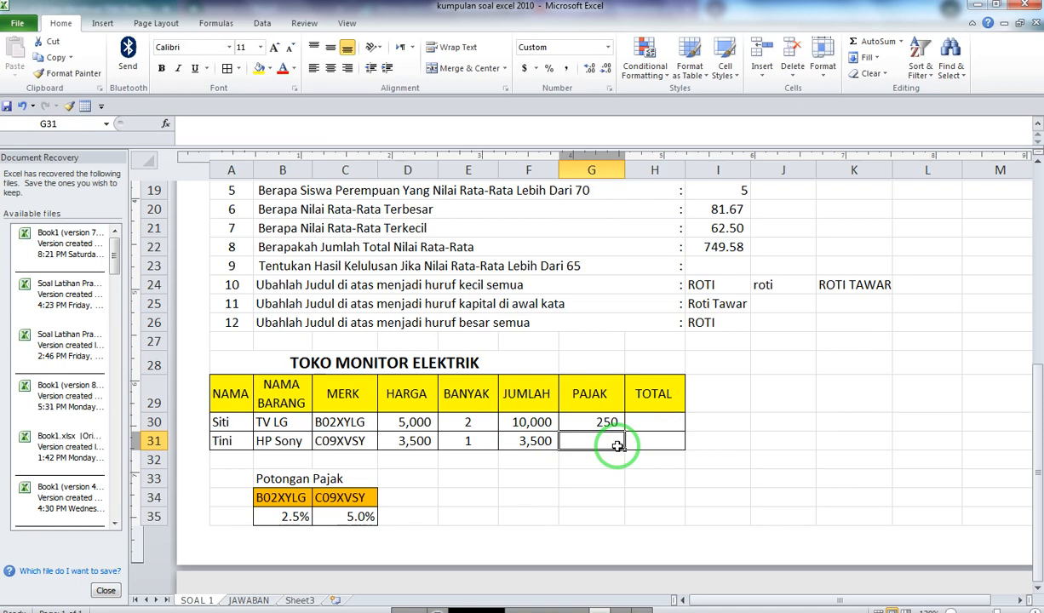
pyautogui.write('=')
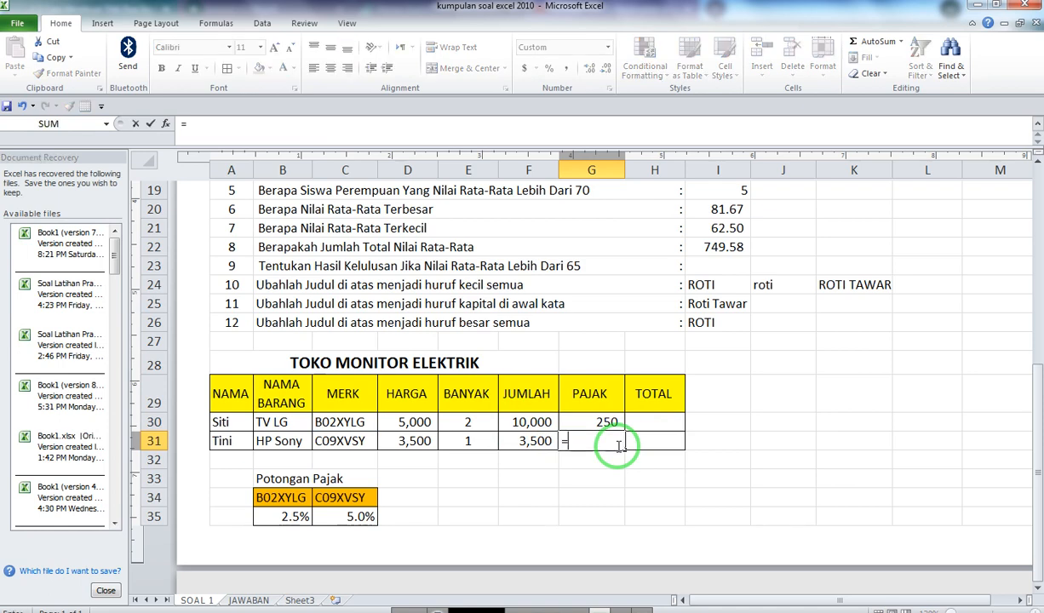
pyautogui.write('HLOOKUP(')
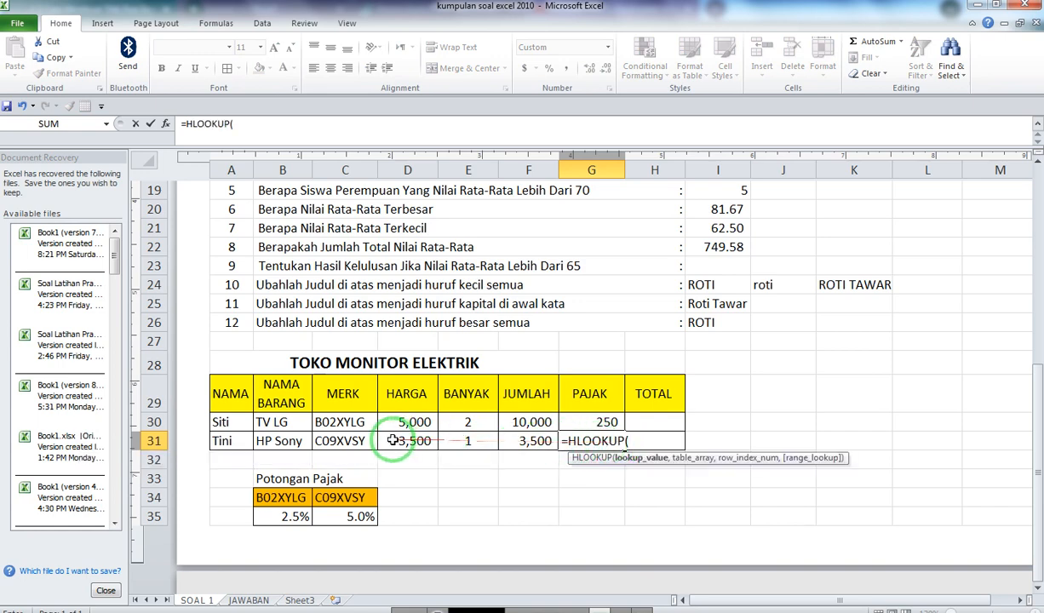
pyautogui.click(340, 440)
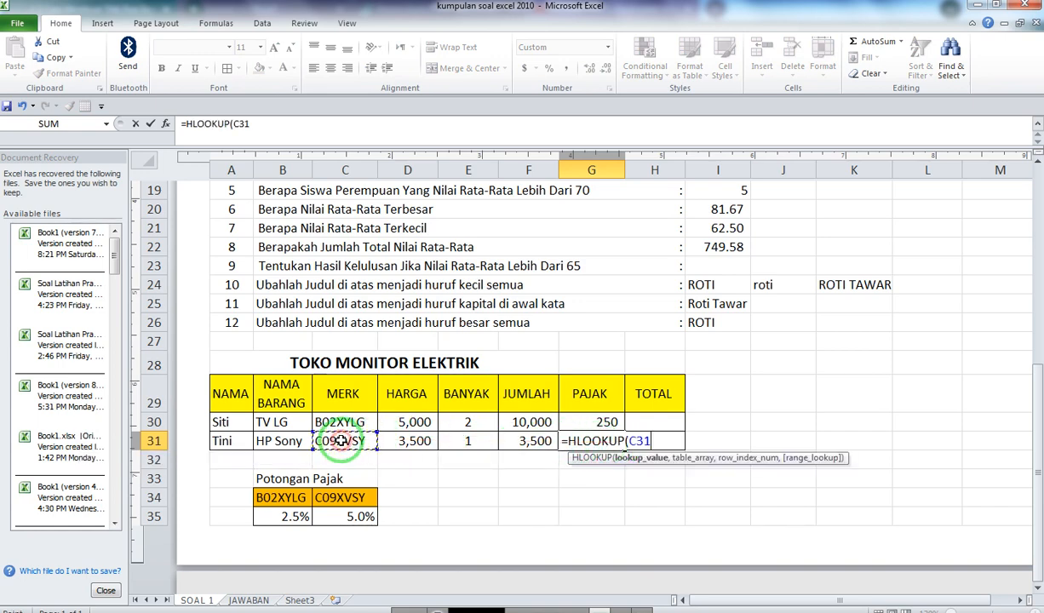
pyautogui.write(',')
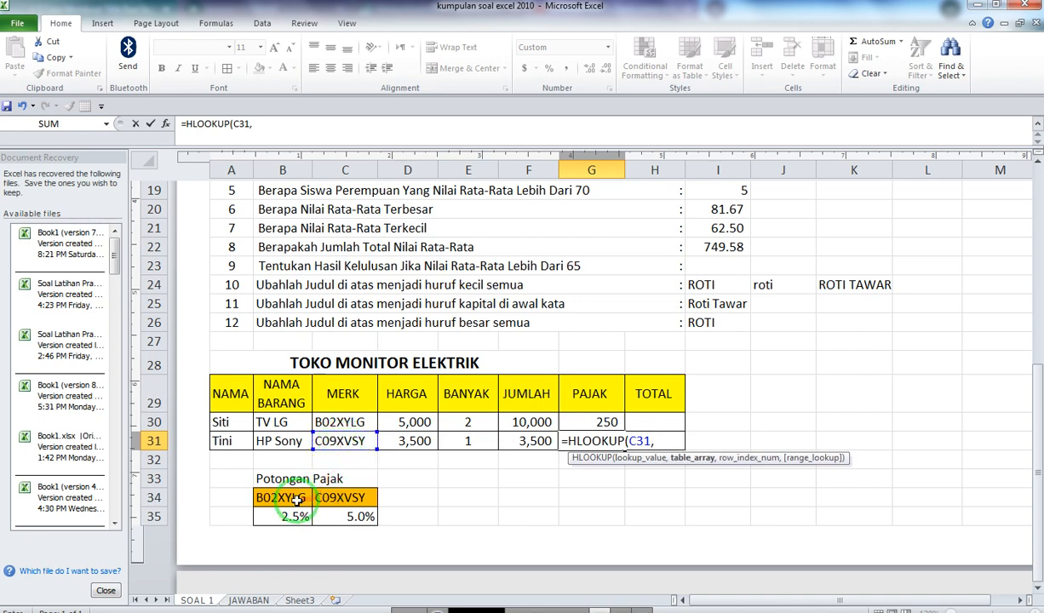
pyautogui.moveTo(279, 496); pyautogui.dragTo(326, 519)
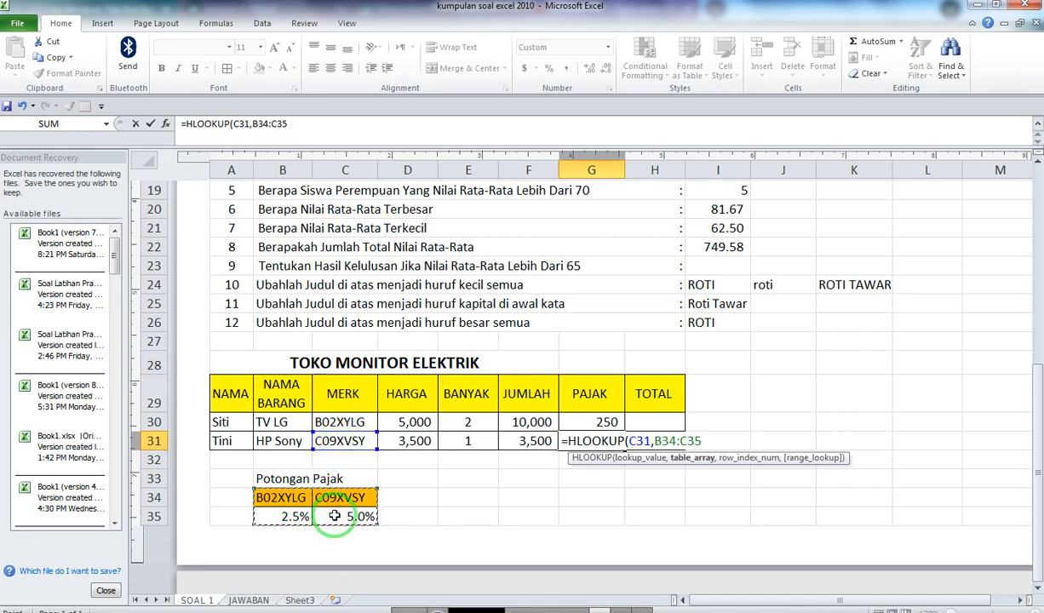
pyautogui.press('F4')
pyautogui.write(',')
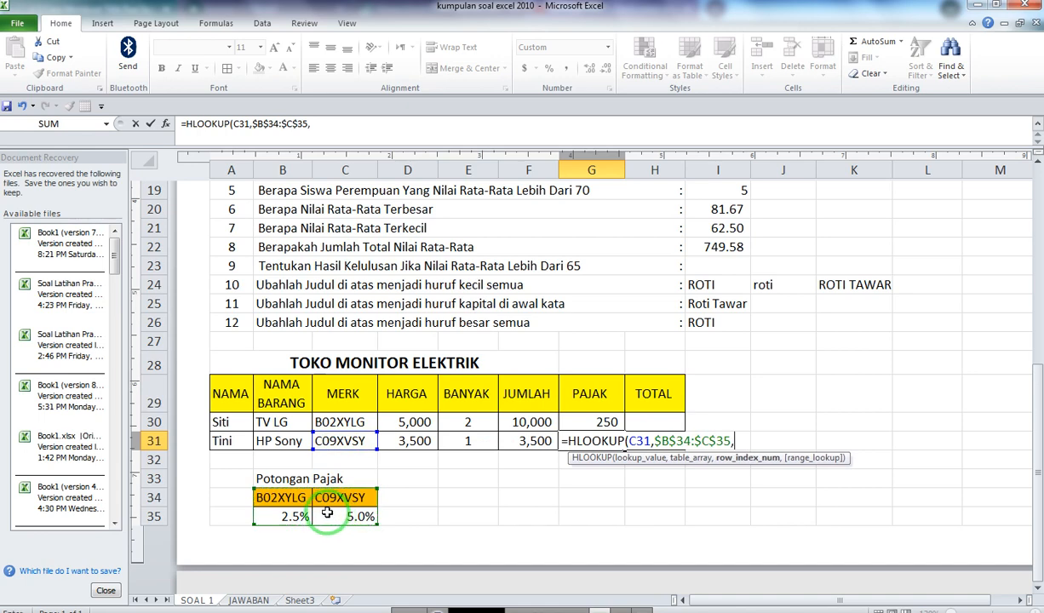
pyautogui.write('2')
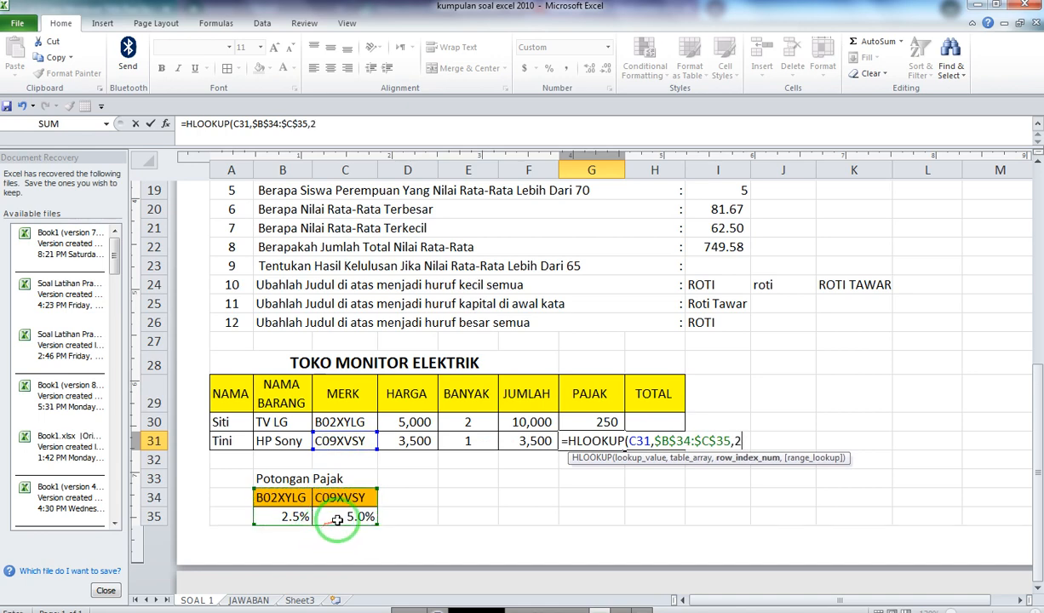
# - Complete the G31 formula with exact match (FALSE) and multiply the lookup by the JUMLAH value in F31
pyautogui.write(',FALSE)*')
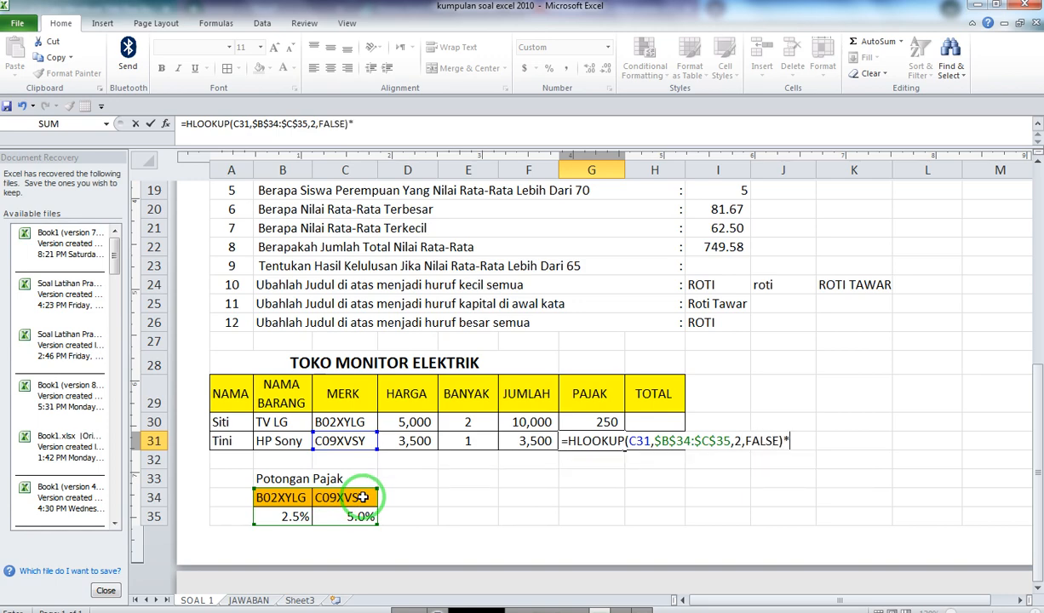
pyautogui.moveTo(512, 441); pyautogui.dragTo(513, 458)
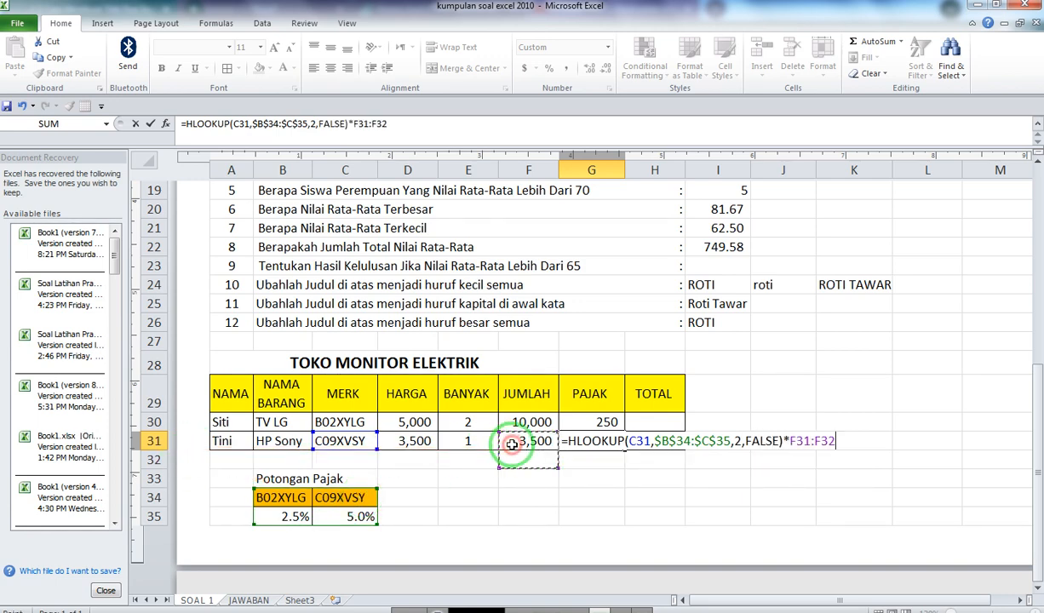
pyautogui.click(512, 444)
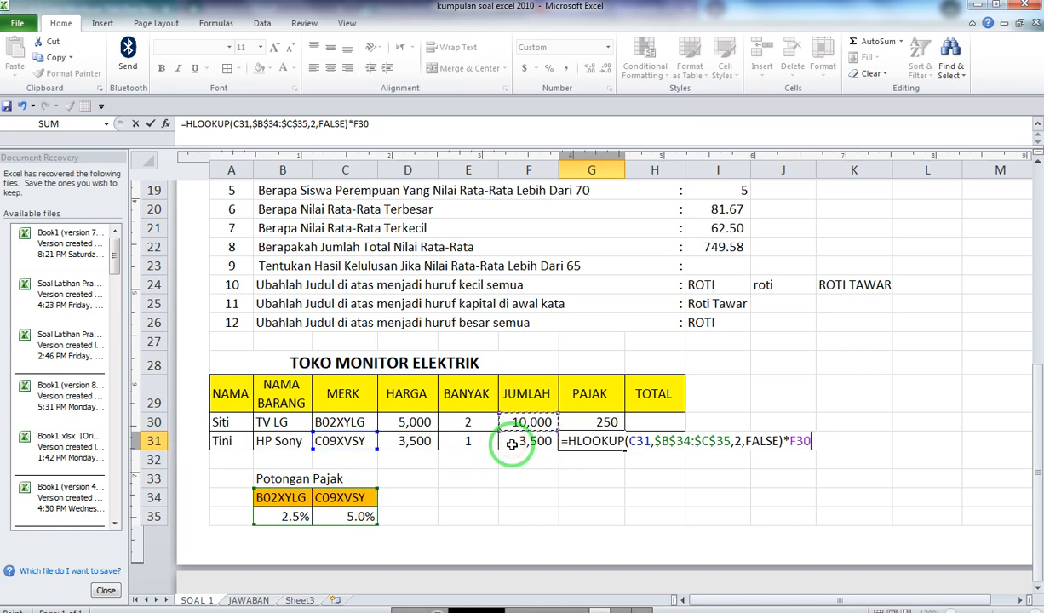
pyautogui.press('Return')
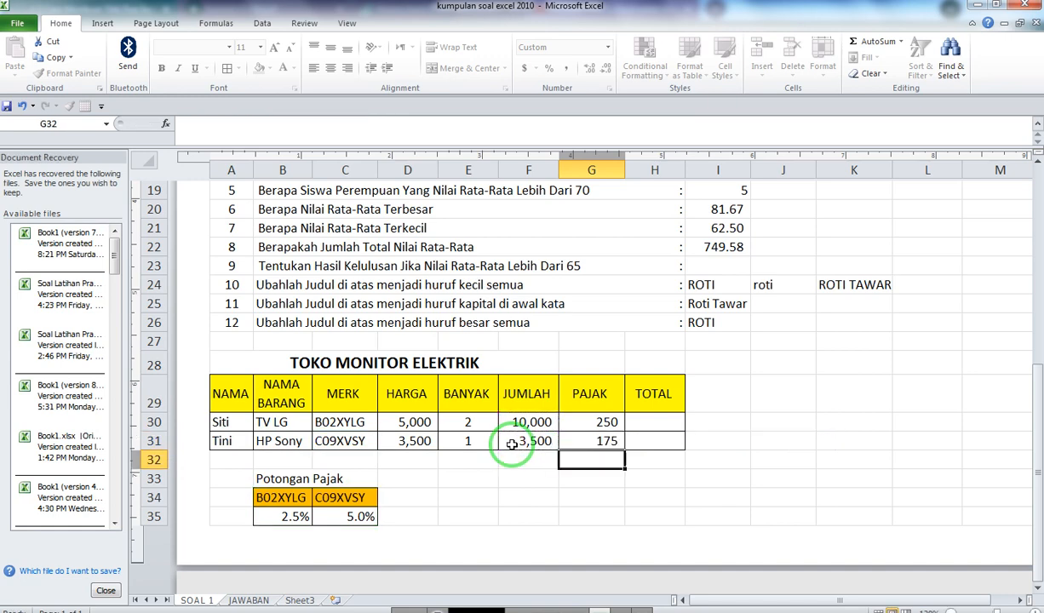
pyautogui.press('Up')
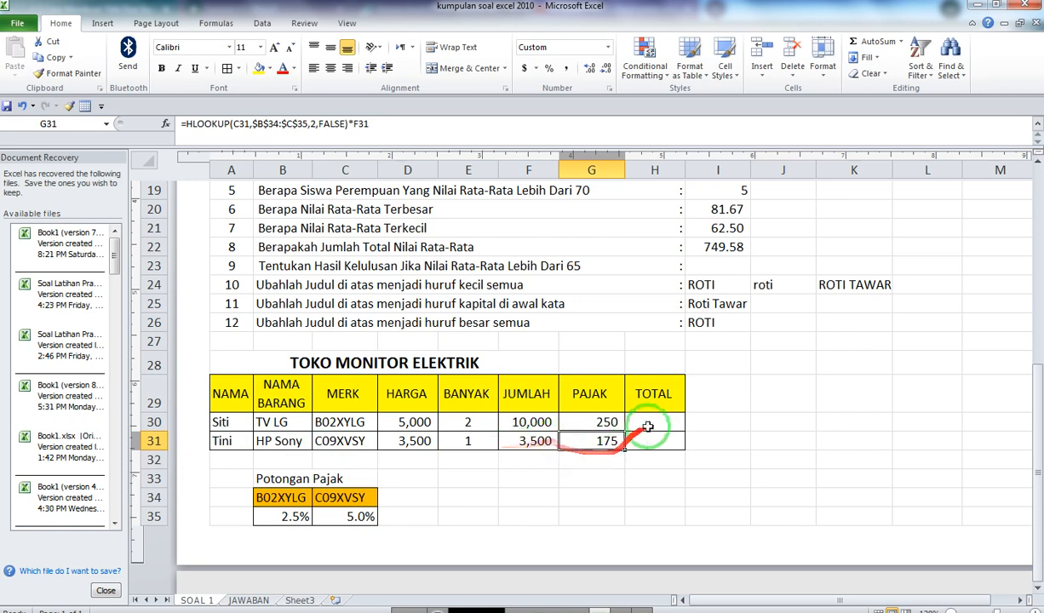
# - Calculate TOTAL in H30 with =SUM(F30:G30) and copy the formula down to H31
pyautogui.moveTo(669, 421); pyautogui.dragTo(665, 441)
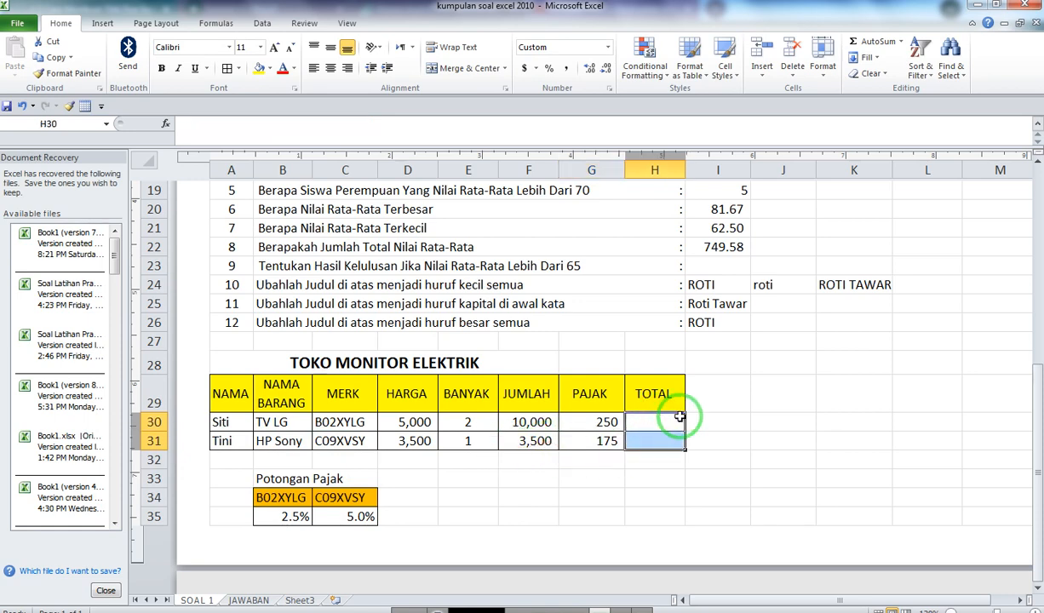
pyautogui.click(679, 416)
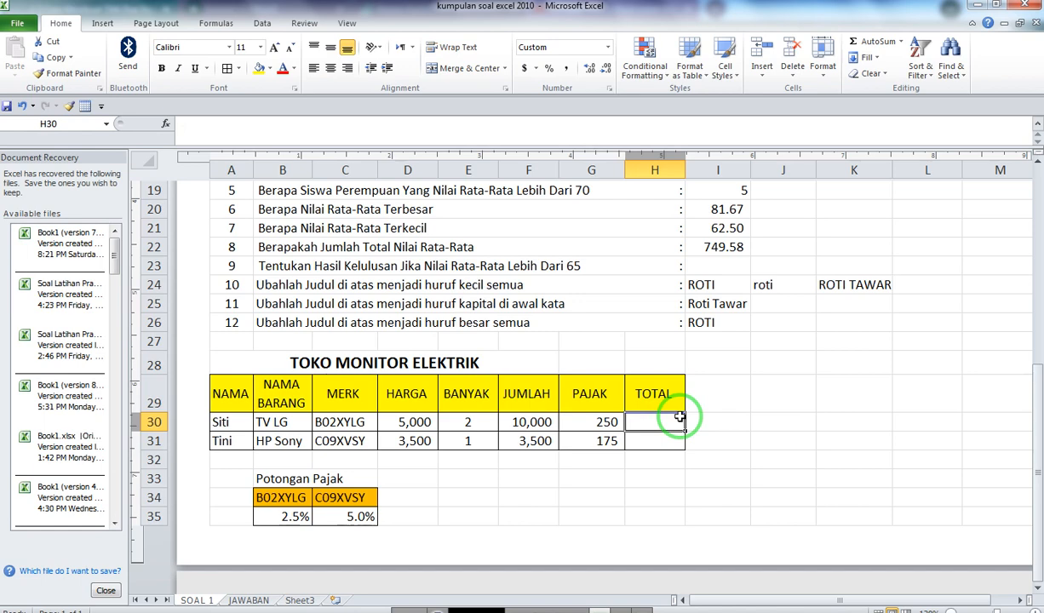
pyautogui.write('=SUM(')
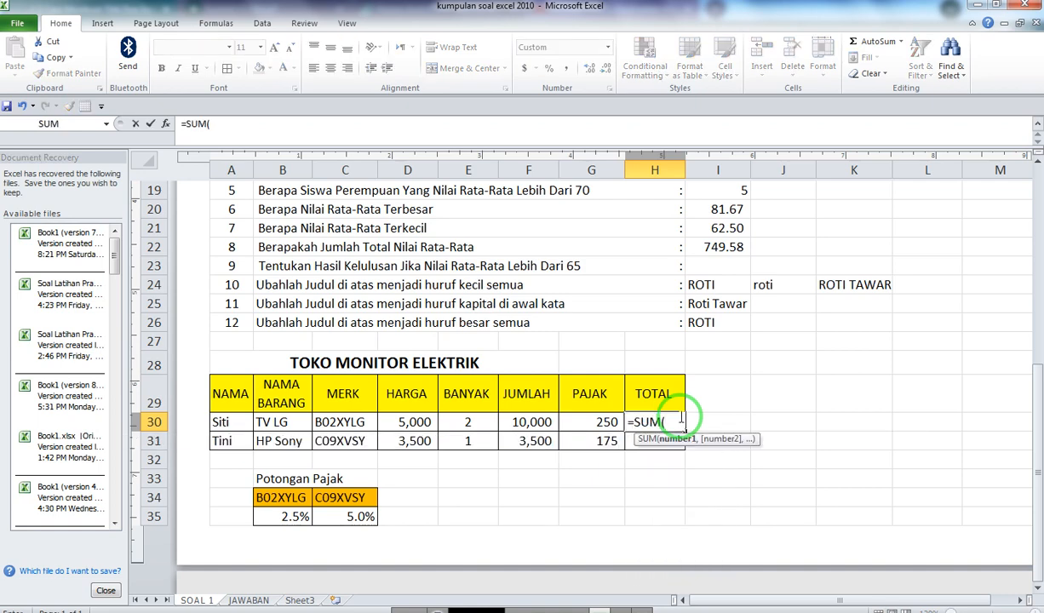
pyautogui.moveTo(532, 438); pyautogui.dragTo(584, 418)
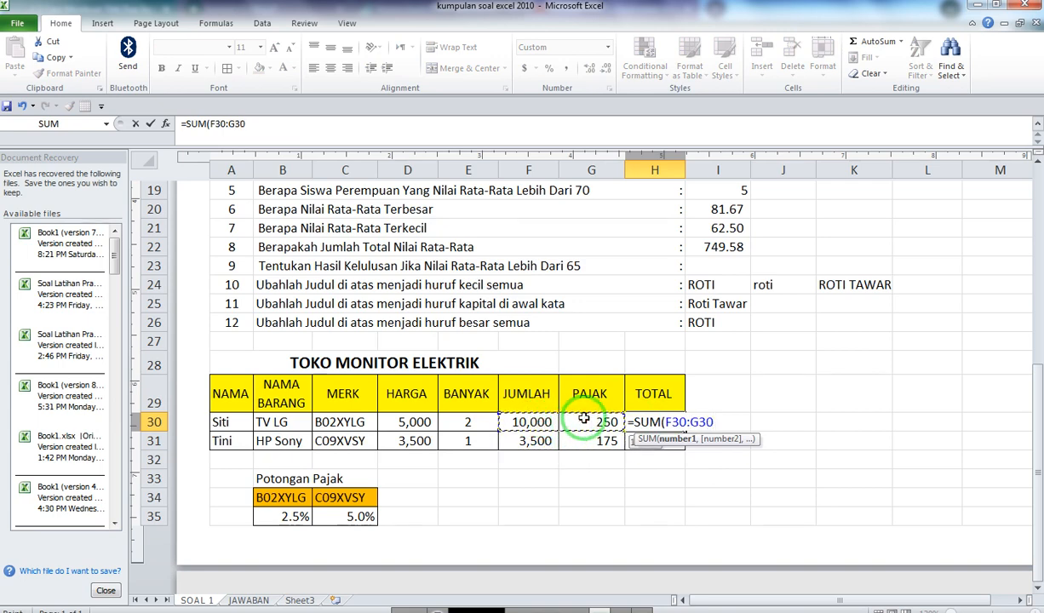
pyautogui.press('Return')
pyautogui.click(669, 427)
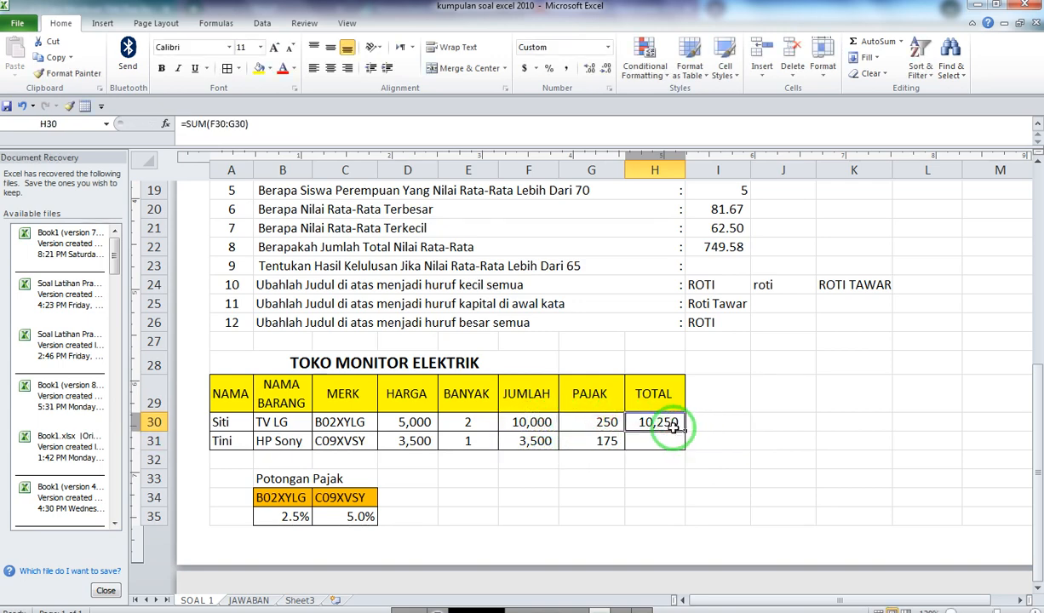
pyautogui.moveTo(684, 431); pyautogui.dragTo(688, 446)
pyautogui.click(728, 437)
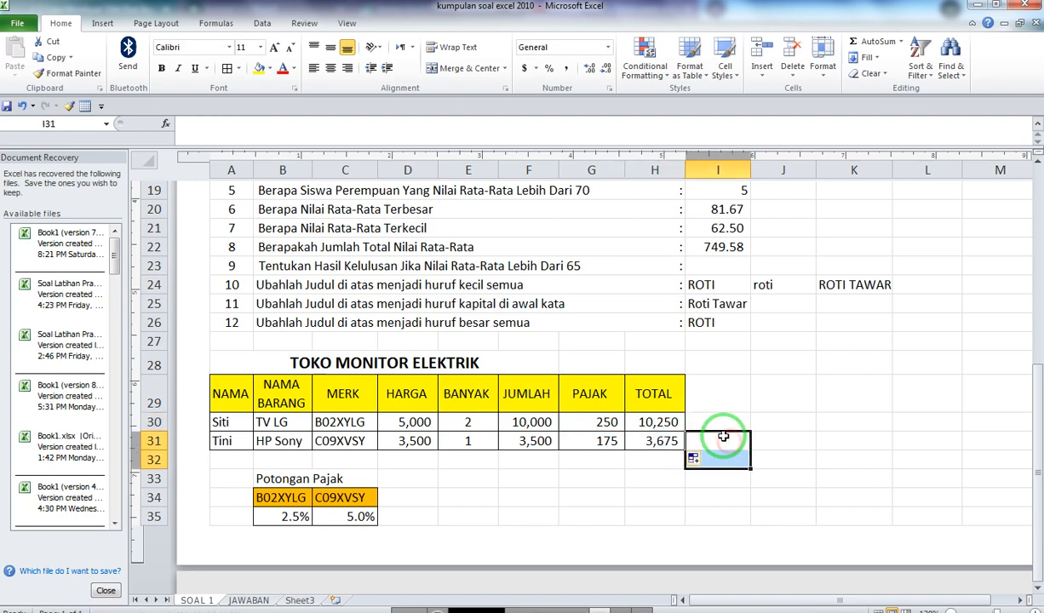
pyautogui.scroll(3, 745, 438)
pyautogui.scroll(3, 745, 437)
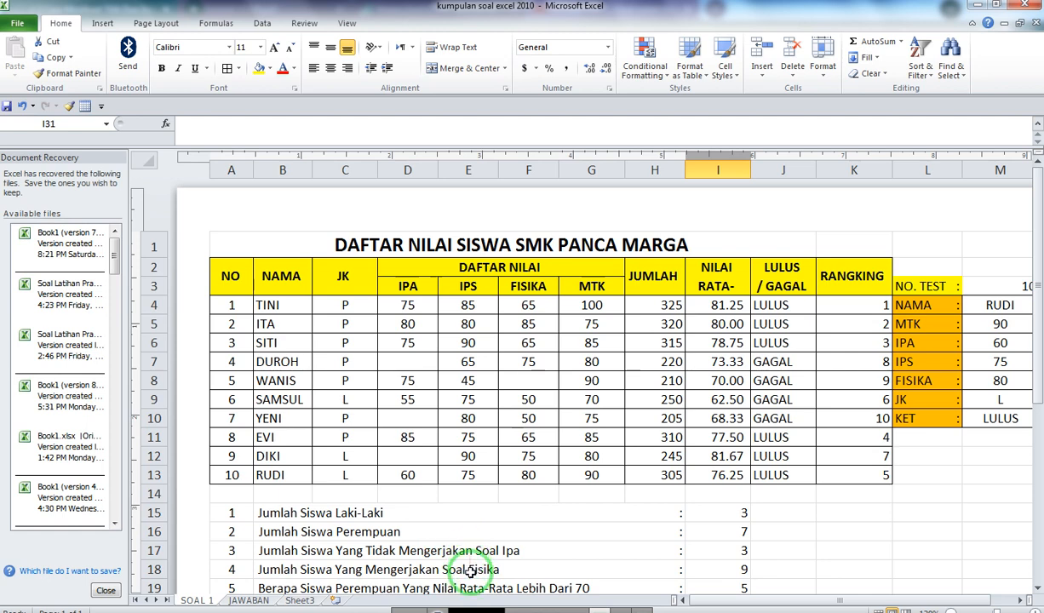
pyautogui.scroll(-2, 471, 571)
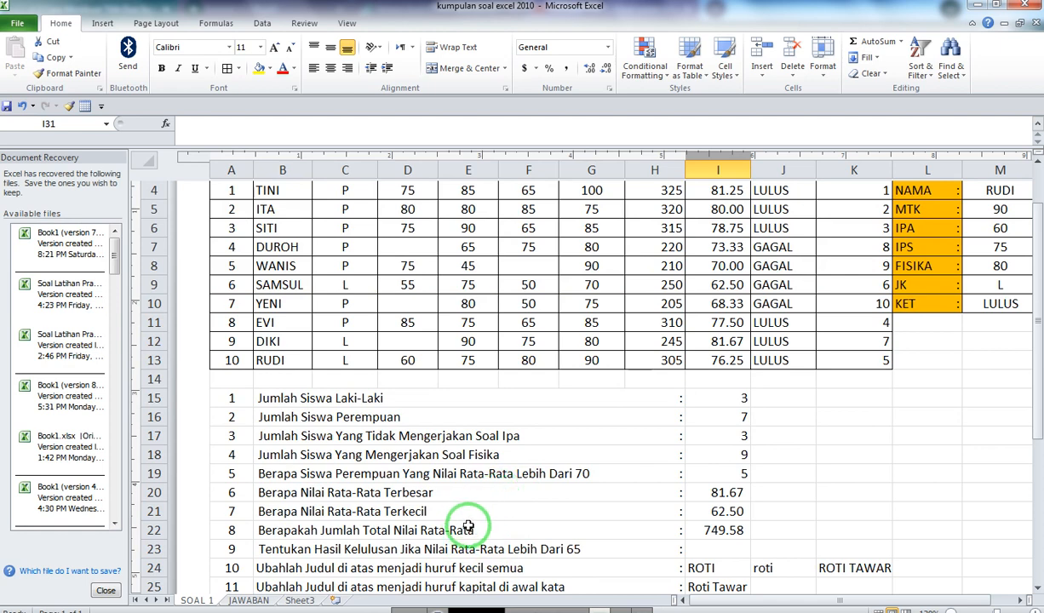
# - Review the numbered question answers and the TOKO MONITOR ELEKTRIK table, and inspect the text-case cells I24, I25 and I26
pyautogui.scroll(-1, 511, 534)
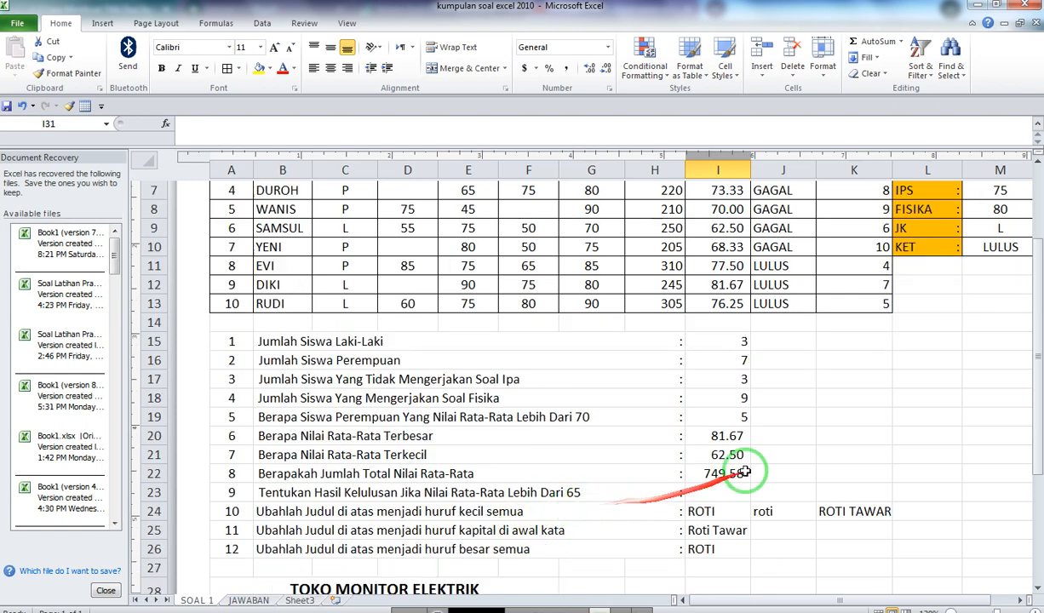
pyautogui.scroll(1, 996, 255)
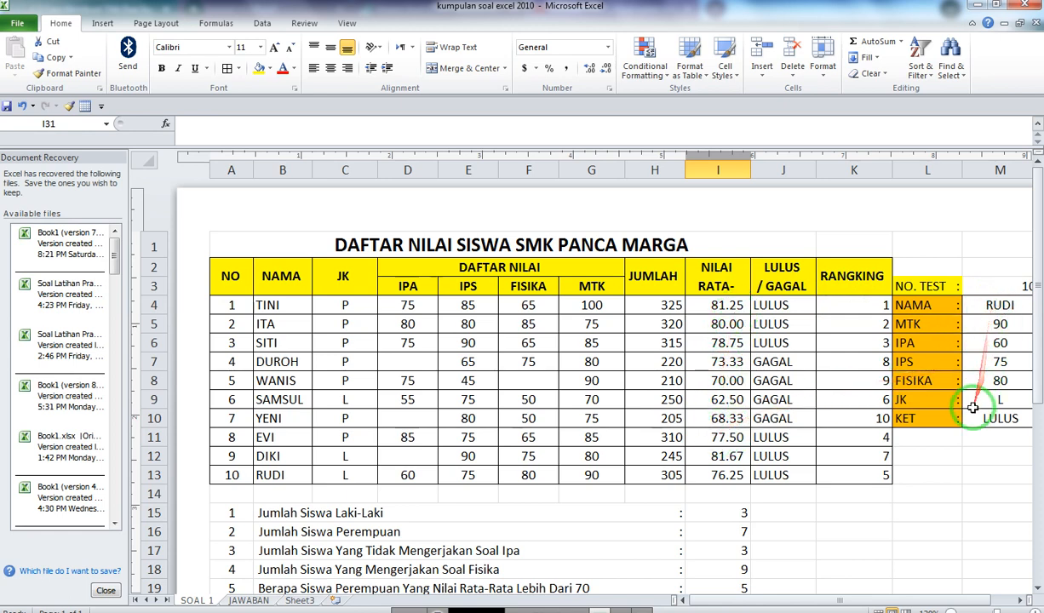
pyautogui.scroll(-5, 792, 401)
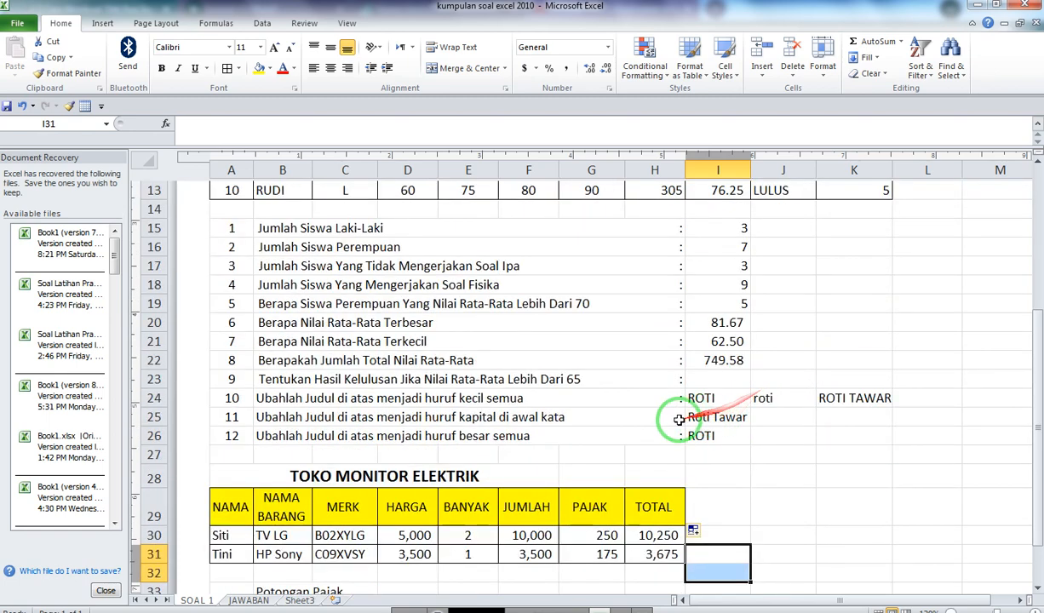
pyautogui.scroll(-1, 630, 417)
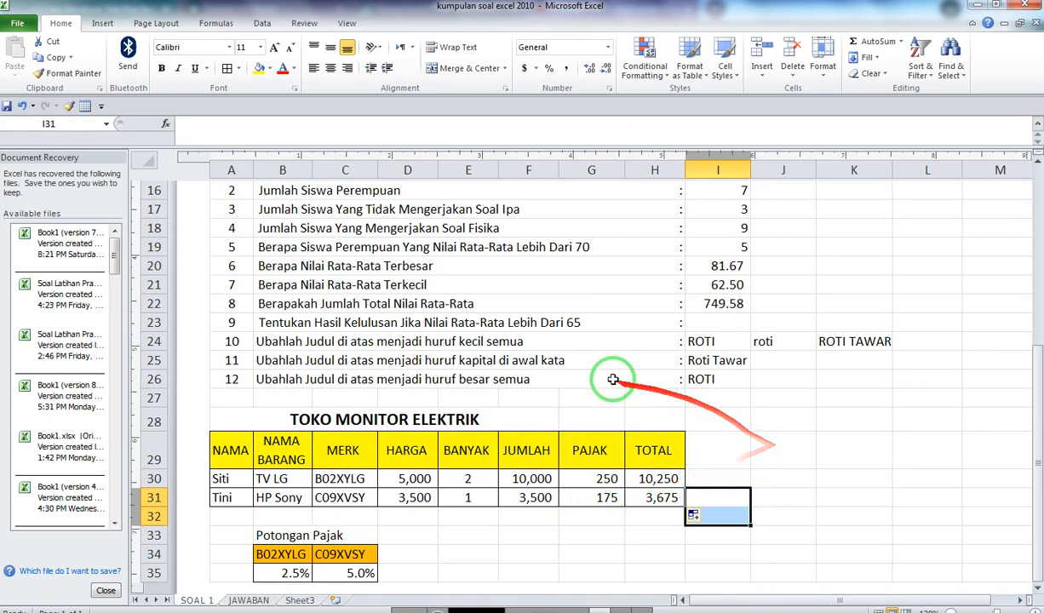
pyautogui.click(714, 345)
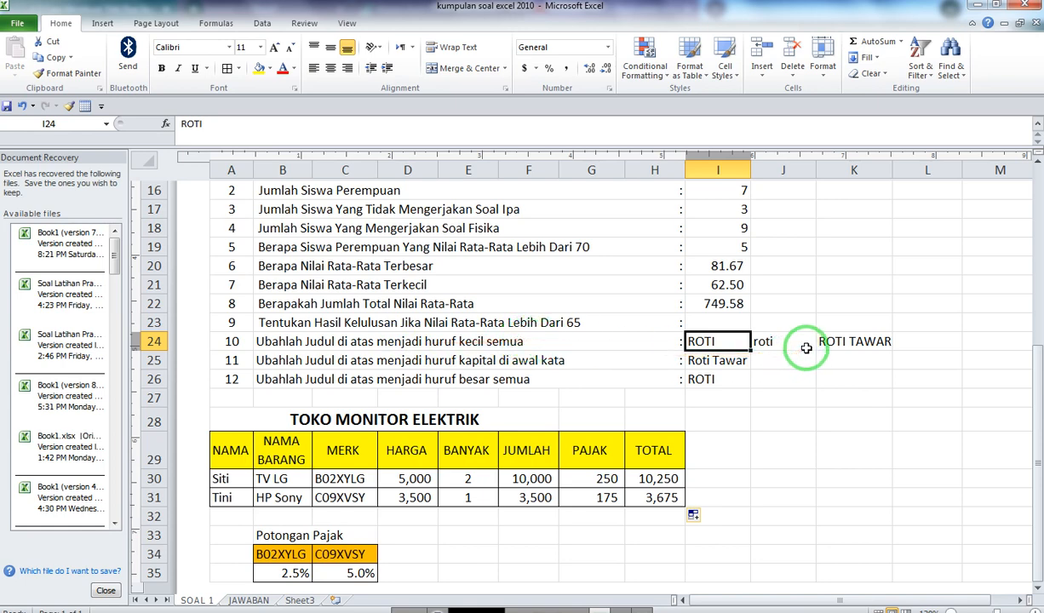
pyautogui.click(722, 363)
pyautogui.click(711, 381)
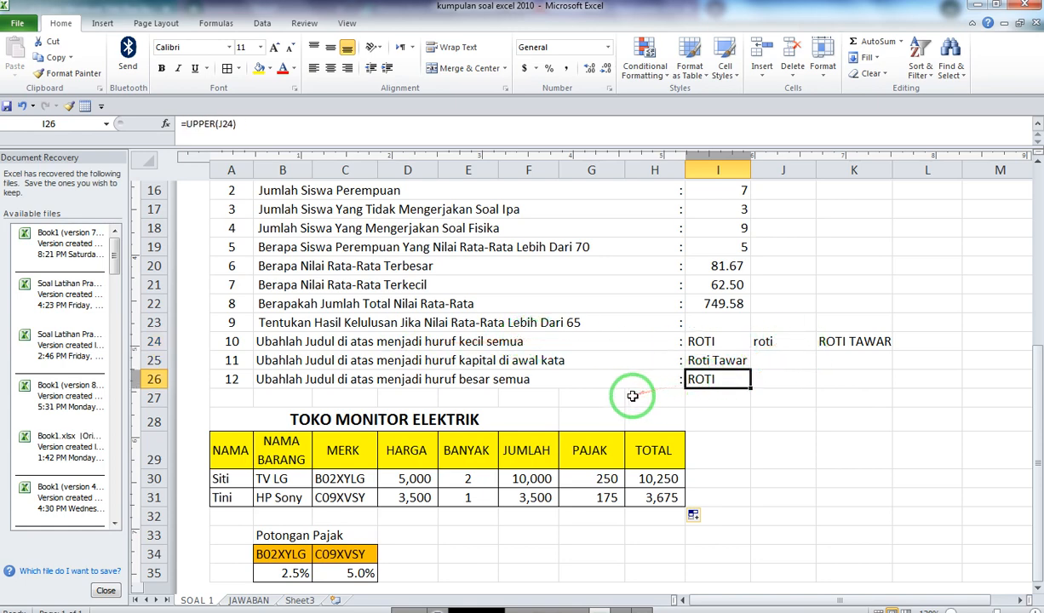
pyautogui.scroll(4, 715, 426)
pyautogui.scroll(2, 664, 409)
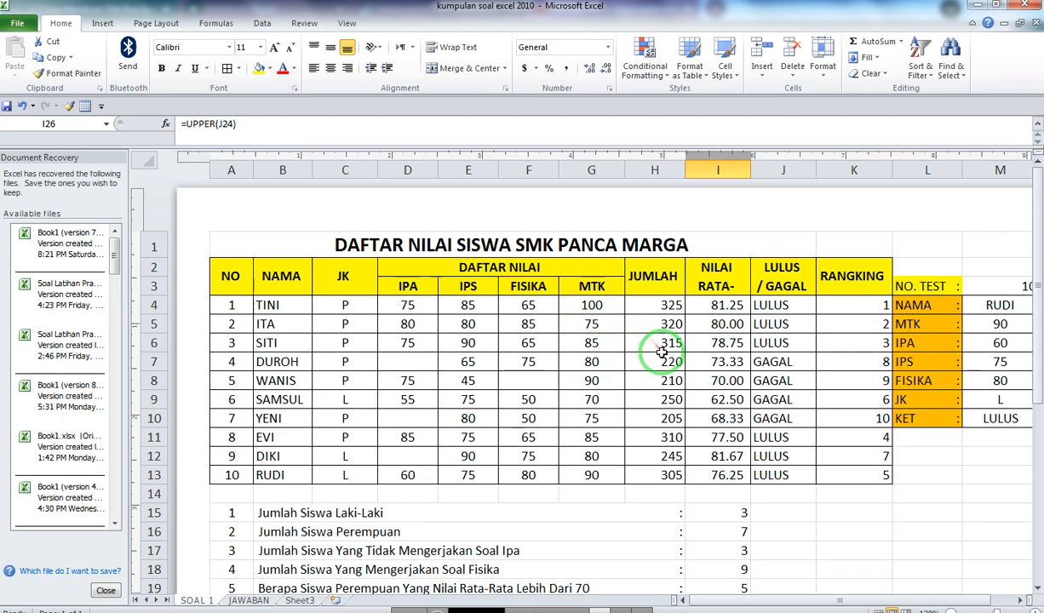
pyautogui.scroll(-2, 670, 377)
pyautogui.scroll(-3, 669, 377)
pyautogui.click(839, 317)
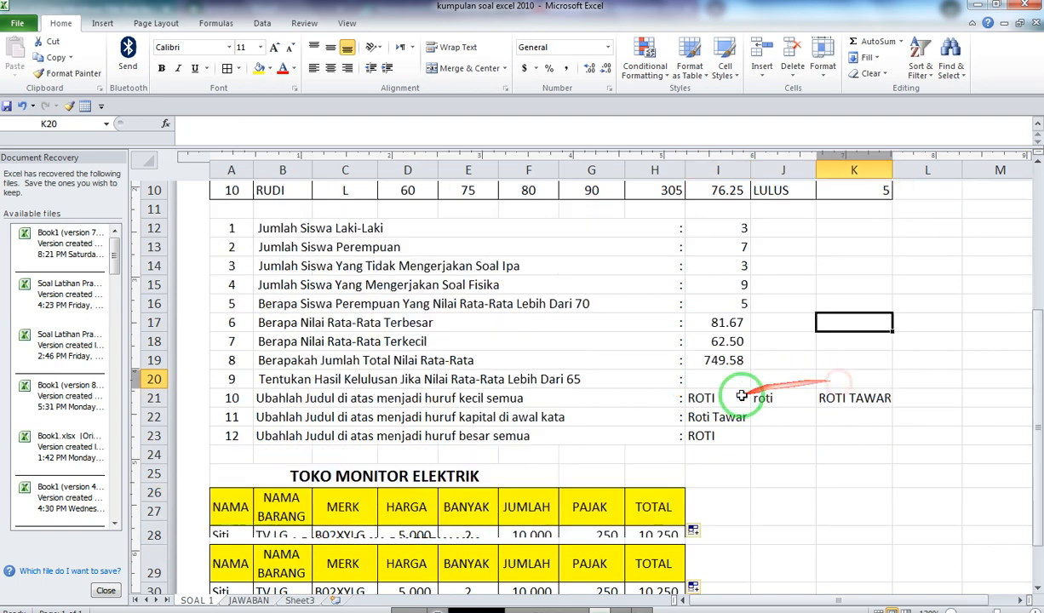
pyautogui.scroll(-2, 738, 398)
pyautogui.click(739, 398)
pyautogui.scroll(3, 749, 402)
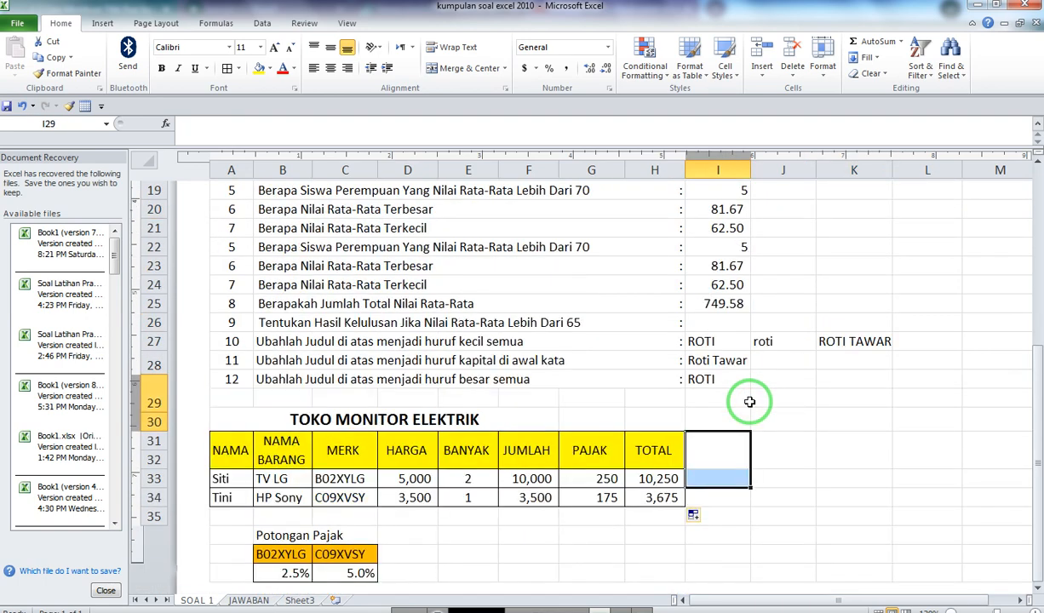
pyautogui.scroll(1, 843, 393)
pyautogui.click(853, 390)
pyautogui.scroll(2, 843, 391)
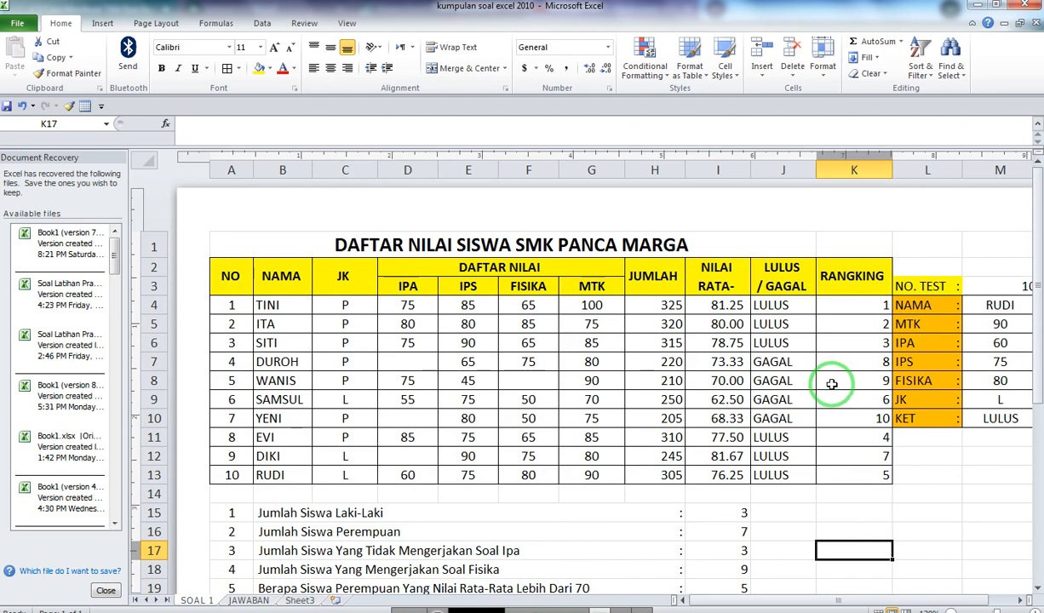
pyautogui.scroll(2, 352, 365)
pyautogui.scroll(1, 349, 366)
# - Review the completed sheet from the first student record in row 4 through the question answers to the Potongan Pajak table
pyautogui.click(344, 365)
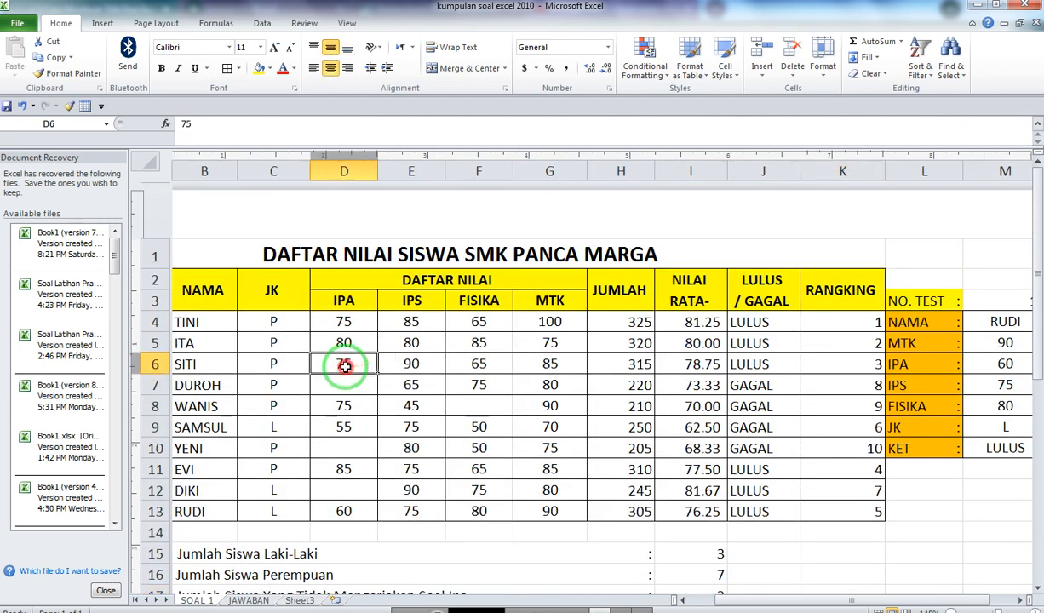
pyautogui.press('Left')
pyautogui.press('Left')
pyautogui.press('Left')
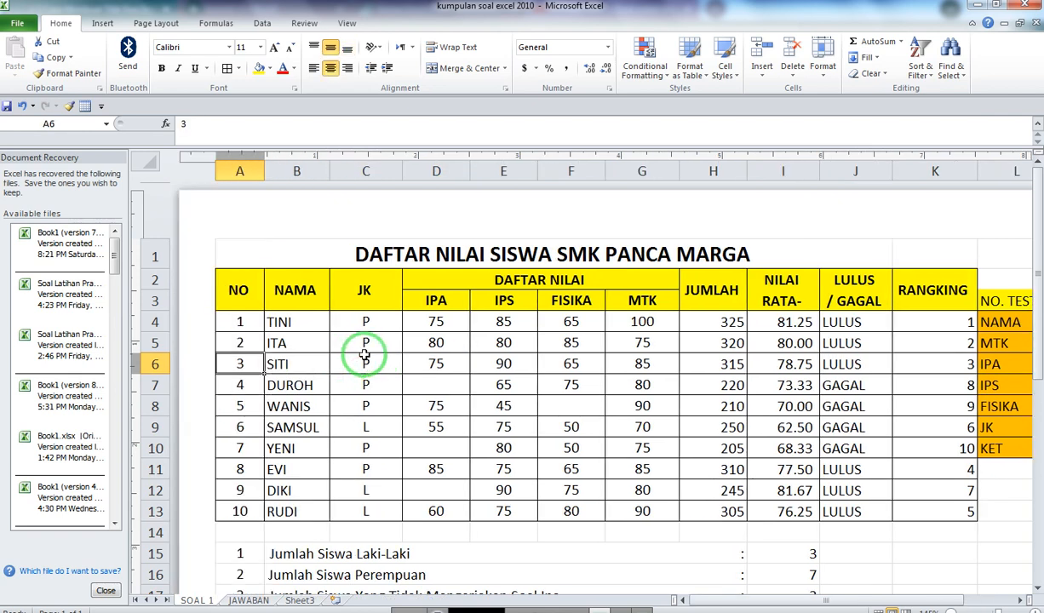
pyautogui.press('Up')
pyautogui.press('Up')
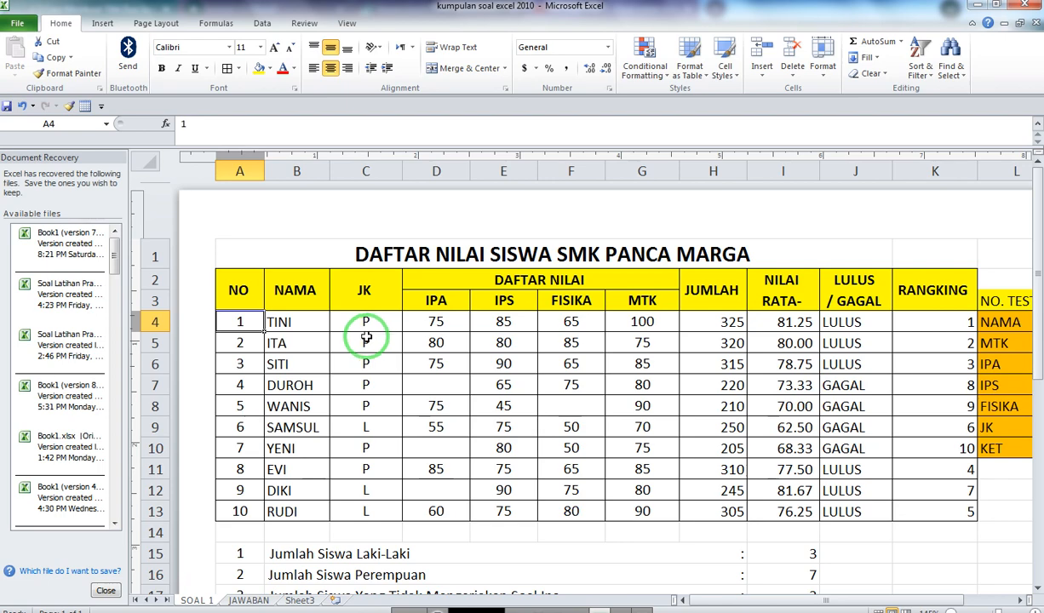
pyautogui.scroll(-3, 366, 338)
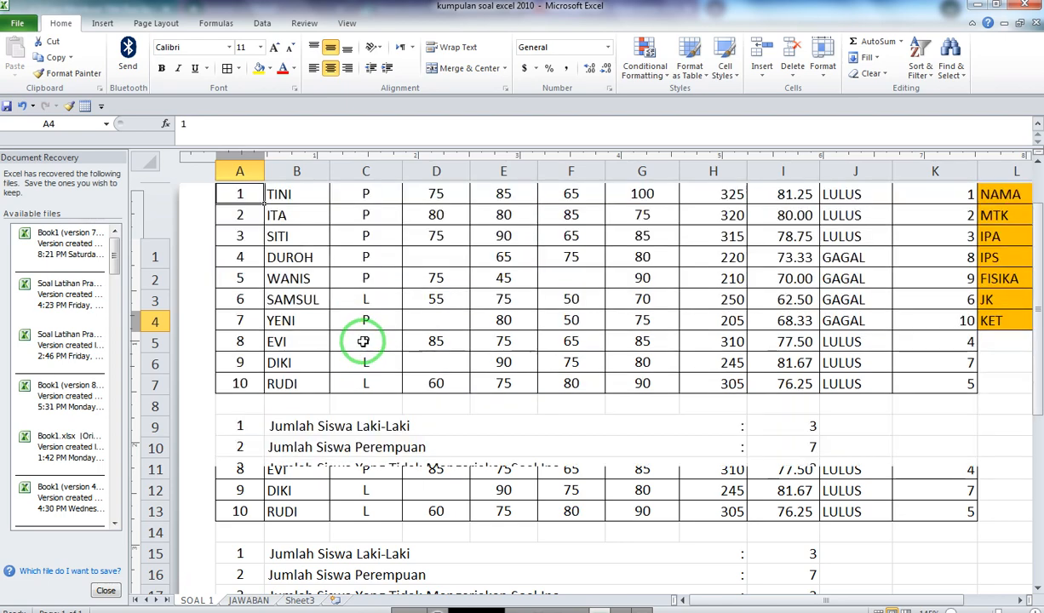
pyautogui.scroll(-2, 363, 342)
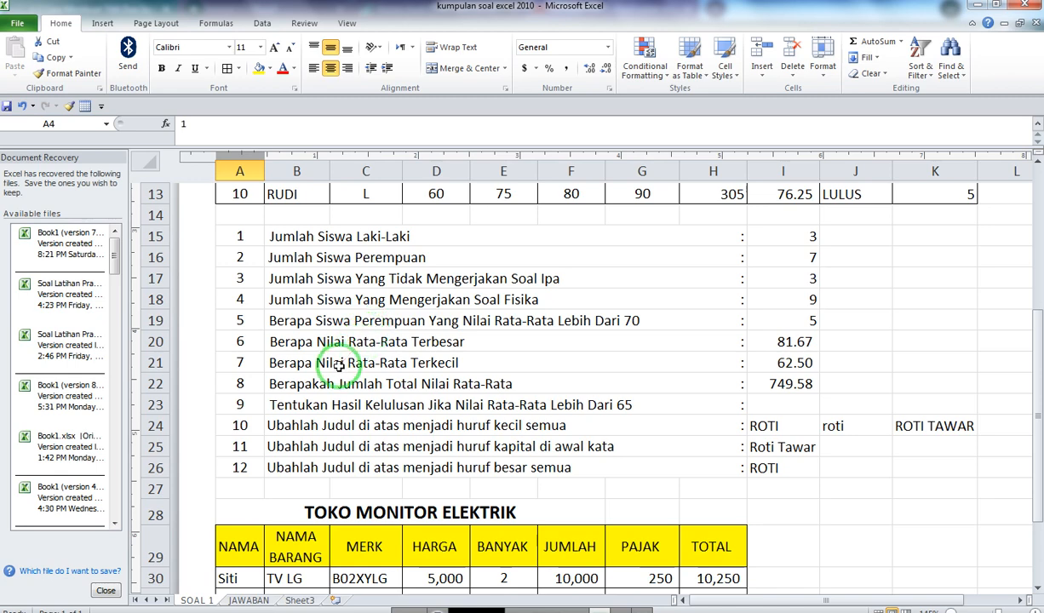
pyautogui.scroll(-1, 338, 362)
pyautogui.scroll(-1, 338, 363)
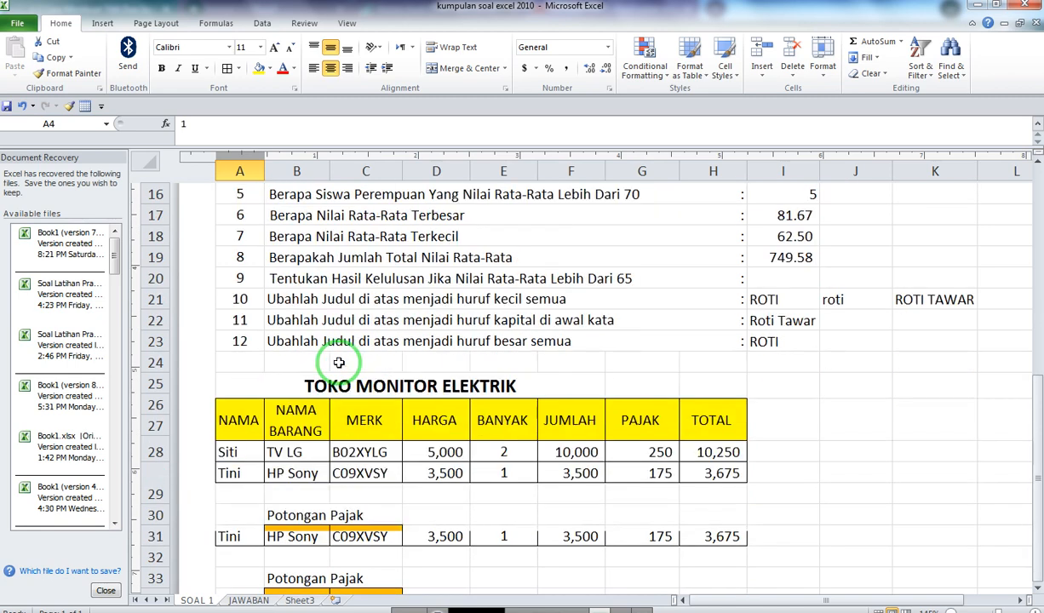